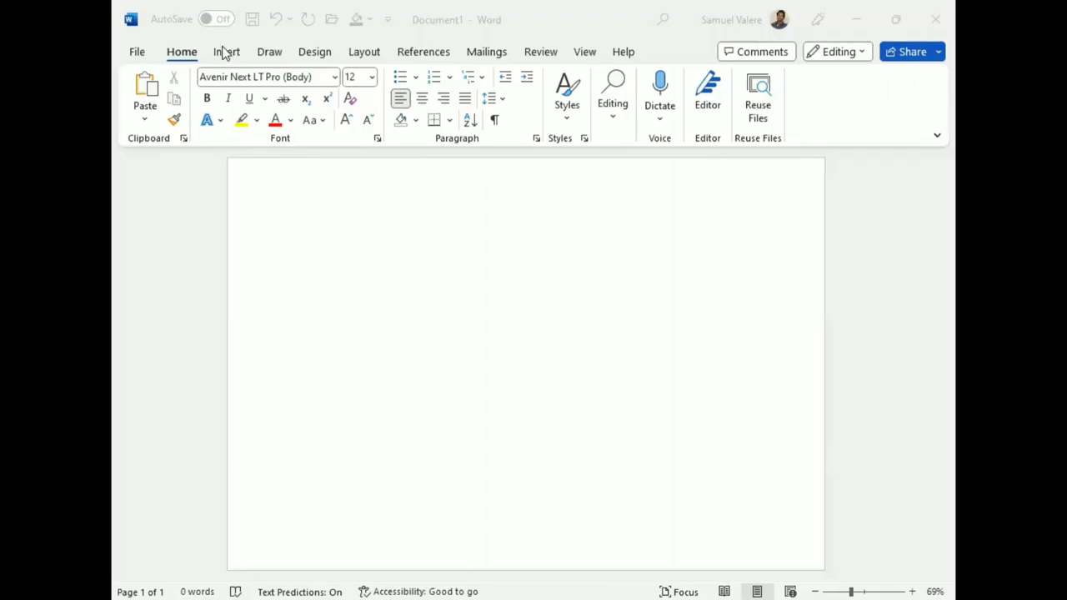
Step: Draw a right triangle and move it toward the page's bottom-left corner
click(226, 51)
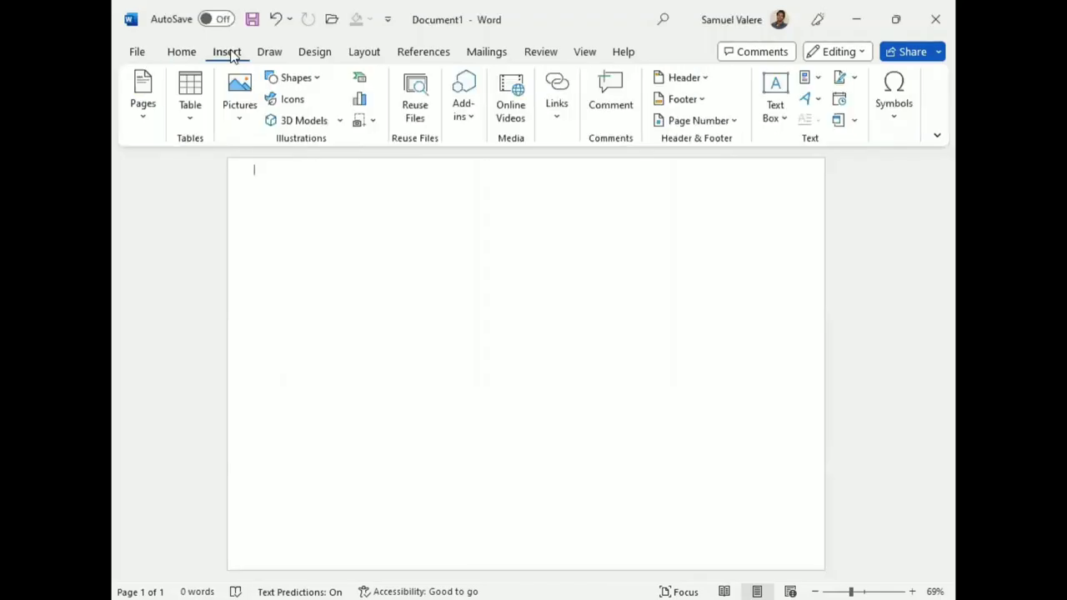
click(313, 79)
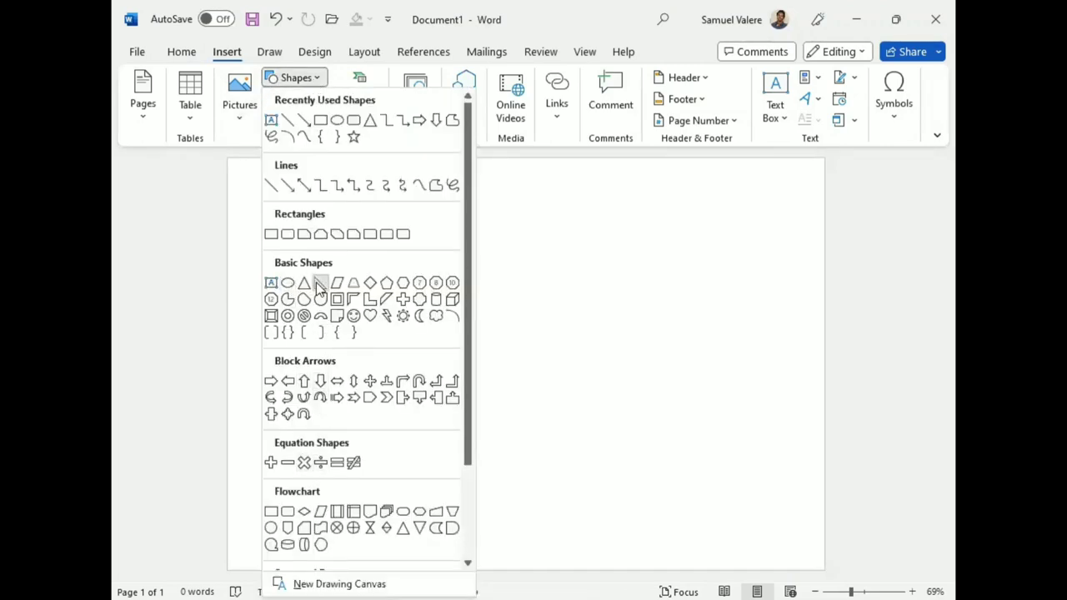
drag(250, 384, 400, 493)
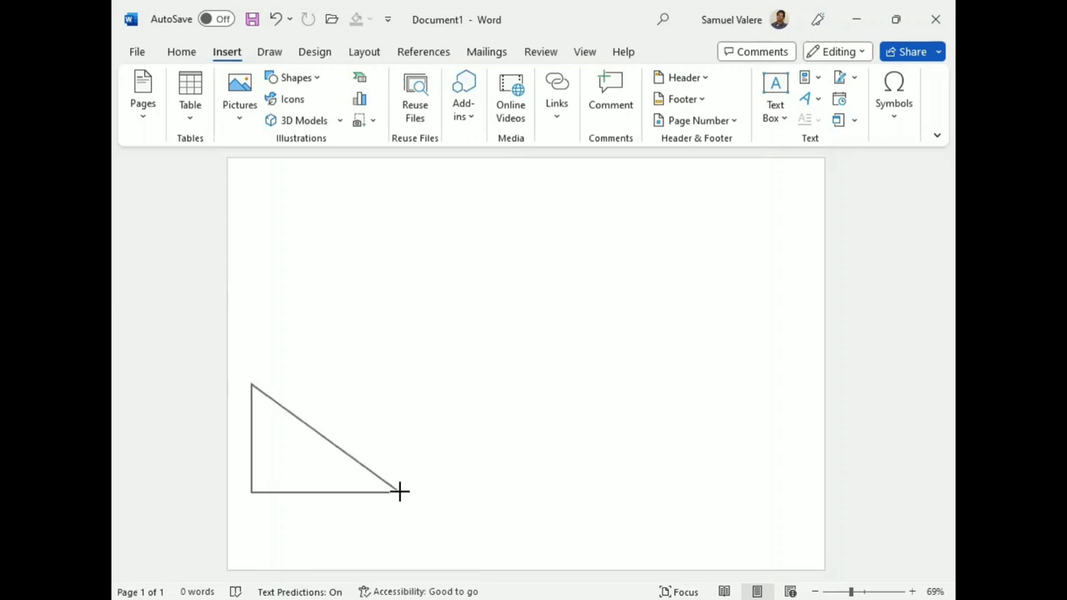
mouse_move(312, 423)
mouse_down()
mouse_move(285, 514)
mouse_move(289, 501)
mouse_up()
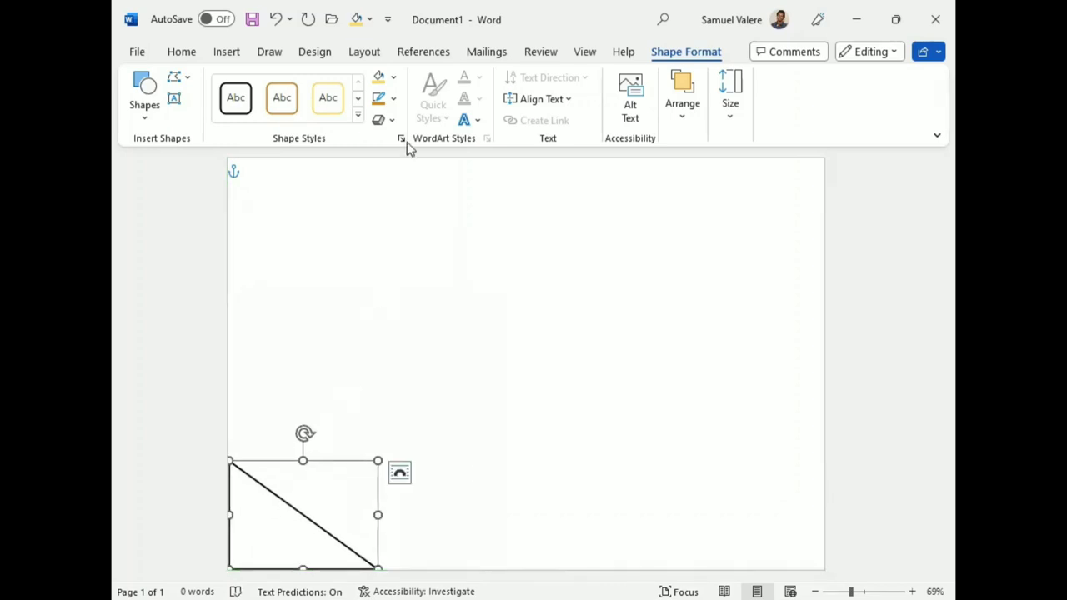
Step: Give the triangle no outline and a dark navy fill, then enlarge it into the corner
click(395, 100)
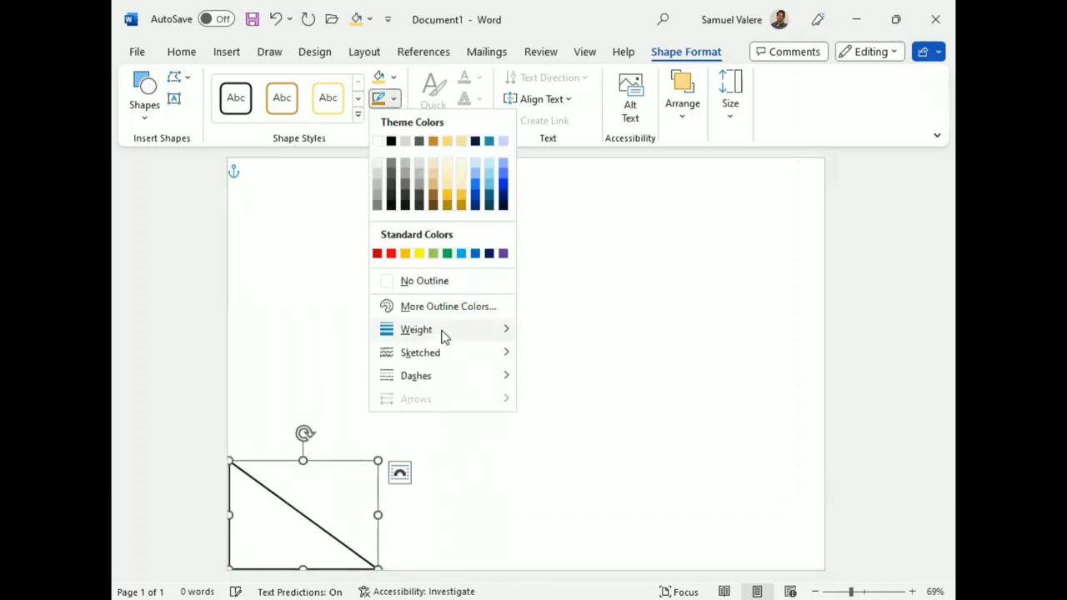
click(388, 284)
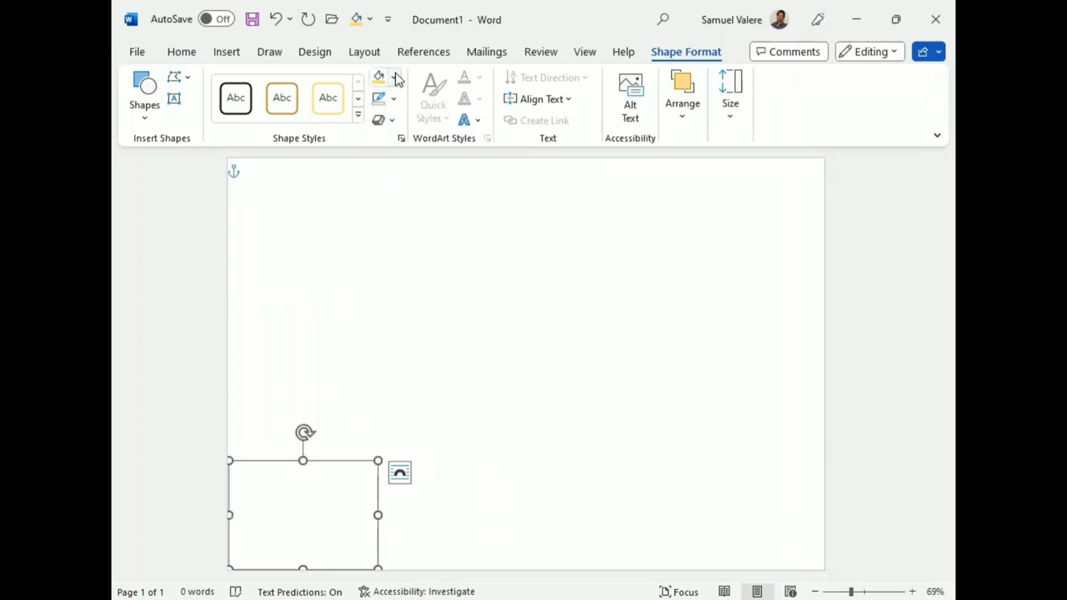
click(396, 77)
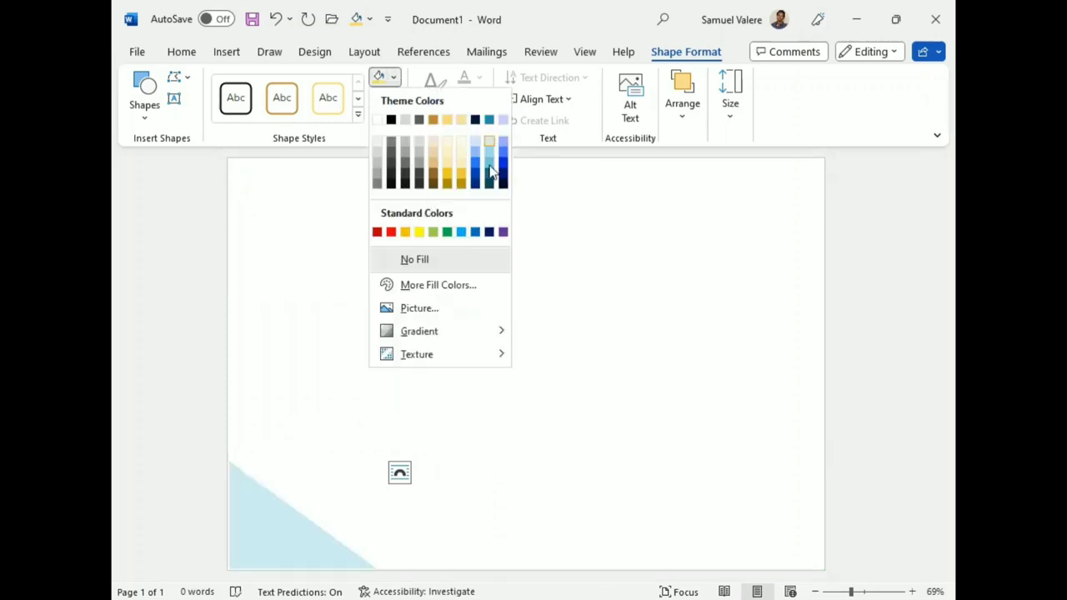
click(489, 233)
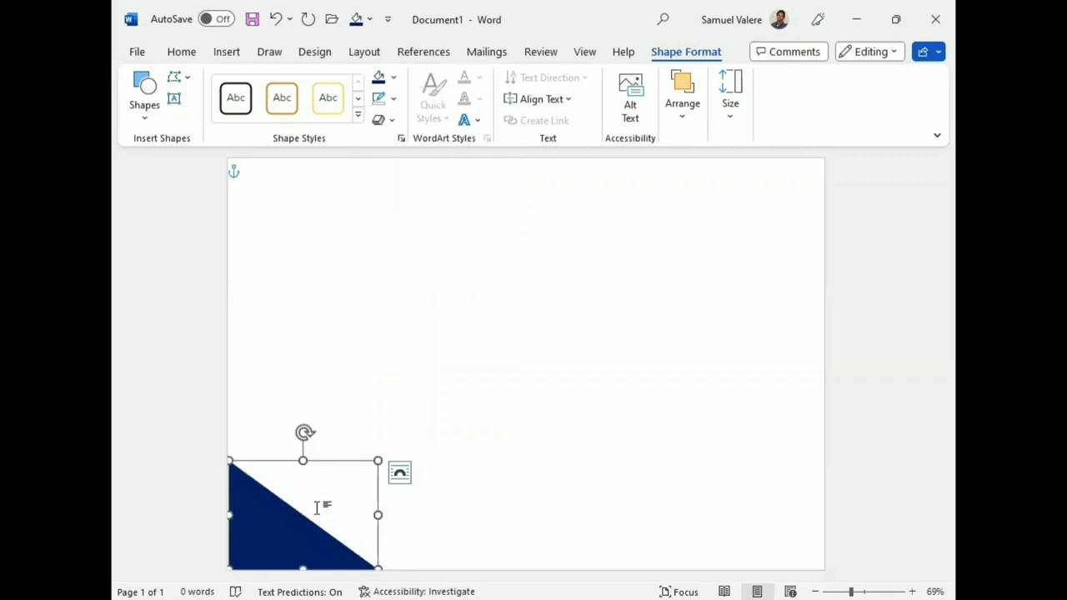
drag(289, 534, 286, 532)
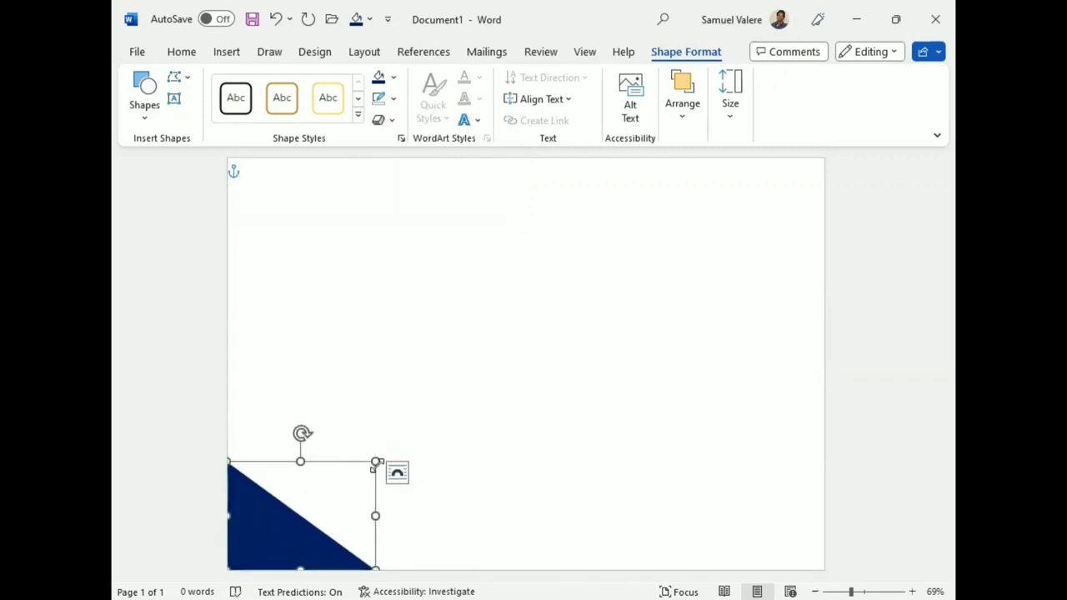
mouse_move(375, 461)
mouse_down()
mouse_move(393, 481)
mouse_move(383, 469)
mouse_up()
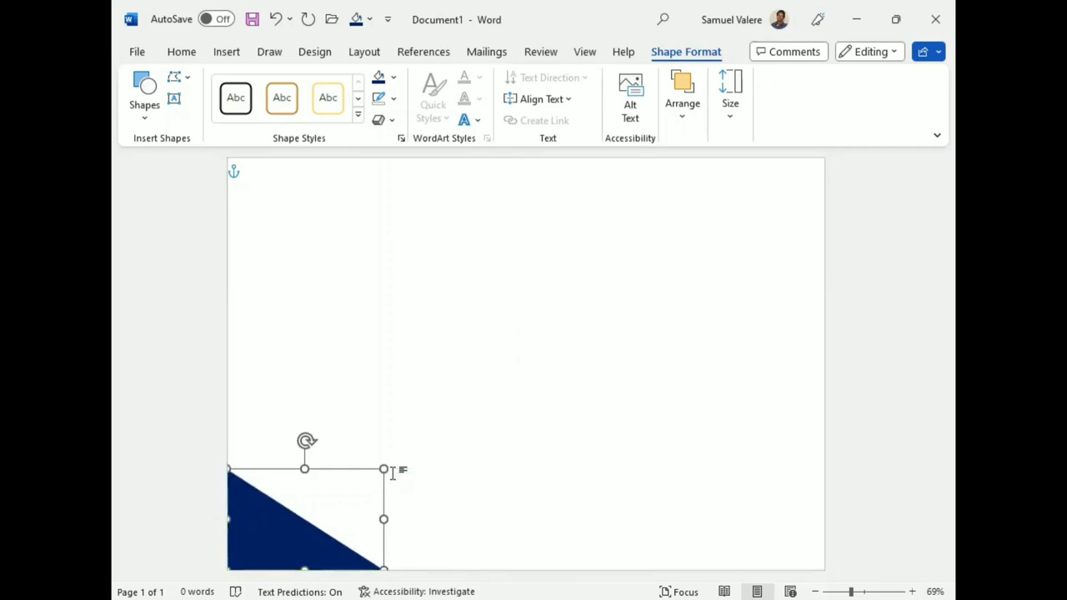
Step: Duplicate the navy triangle, rotate the copy, and snap it flush into the top-right corner
key(ctrl+v)
mouse_move(295, 472)
mouse_down()
mouse_move(675, 294)
mouse_move(688, 257)
mouse_up()
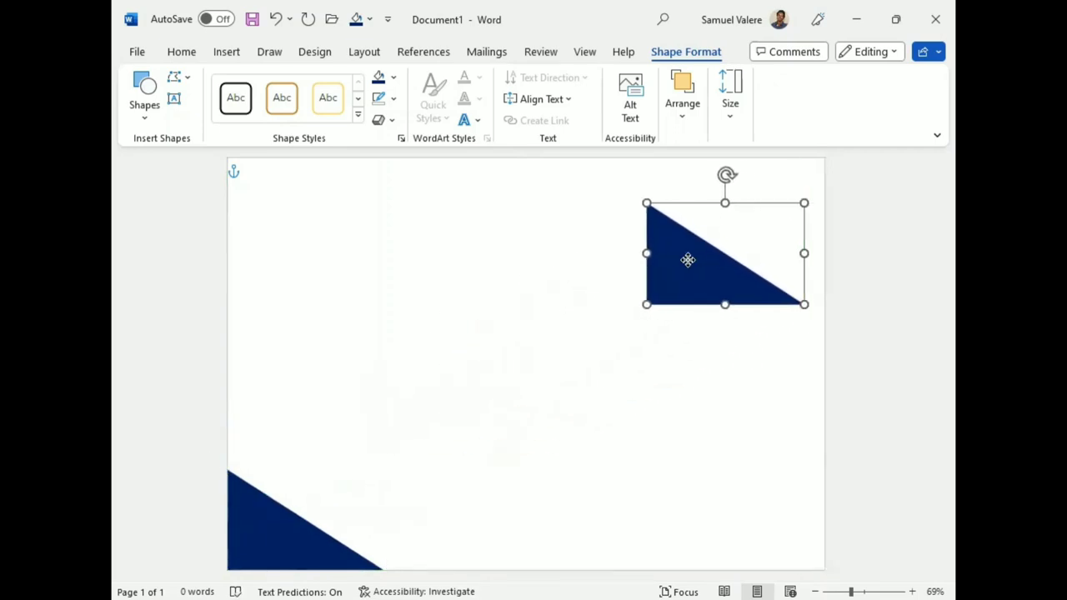
mouse_move(727, 176)
mouse_down()
mouse_move(664, 209)
mouse_move(723, 332)
mouse_up()
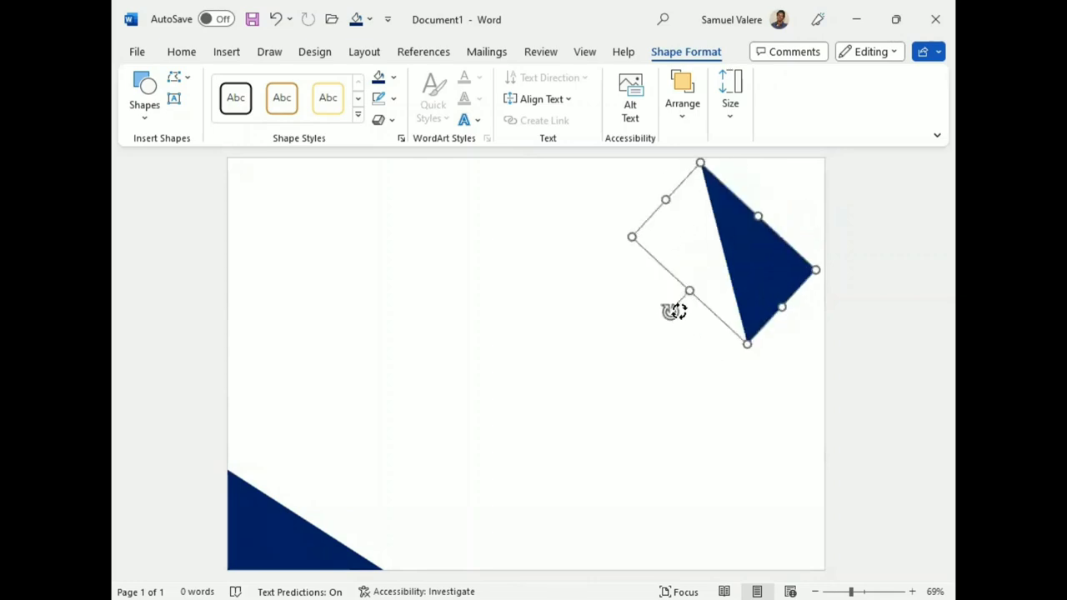
mouse_move(755, 254)
mouse_down()
mouse_move(762, 202)
mouse_move(783, 195)
mouse_up()
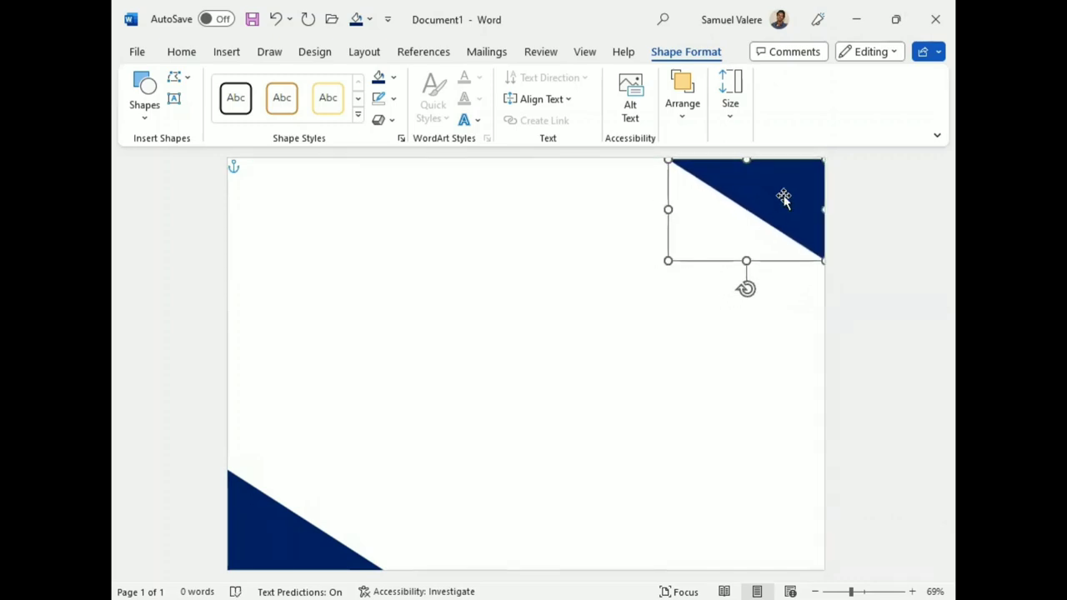
drag(783, 198, 782, 185)
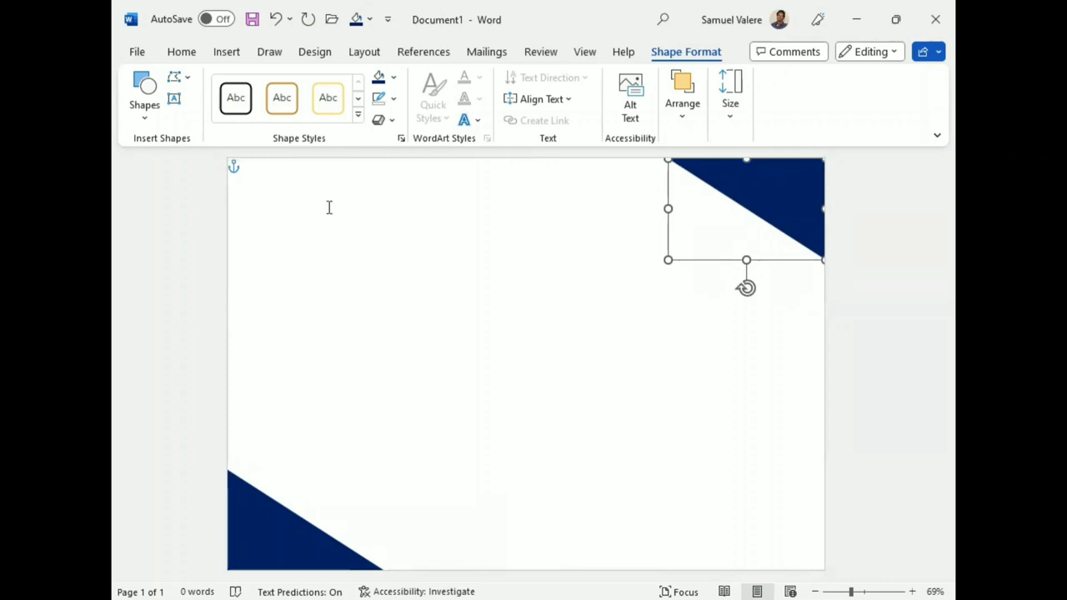
click(224, 55)
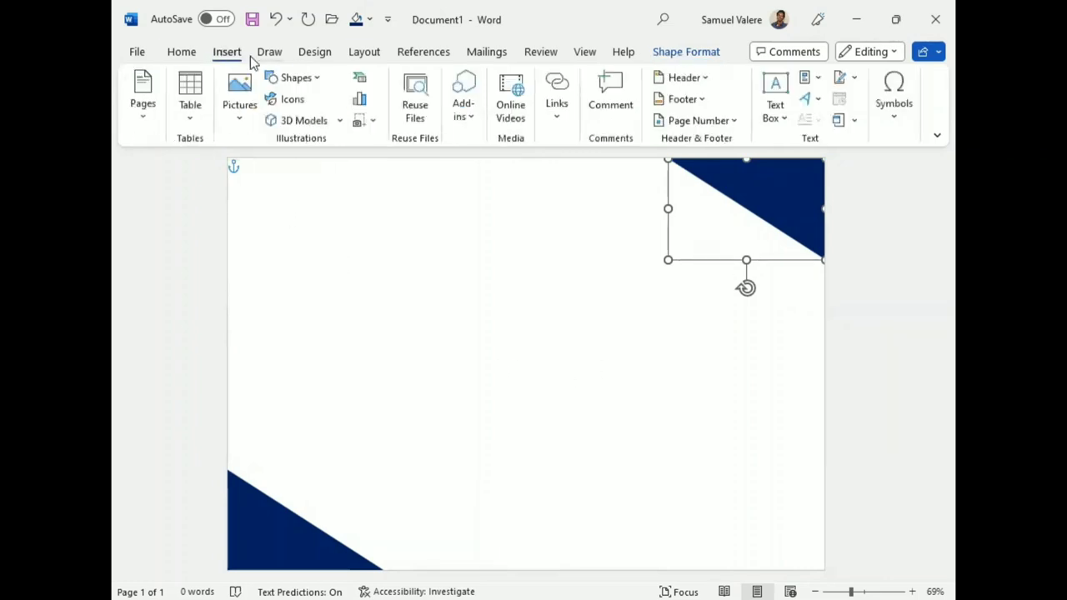
Step: Draw a long thin rectangle near the top with light green fill and no outline
click(316, 78)
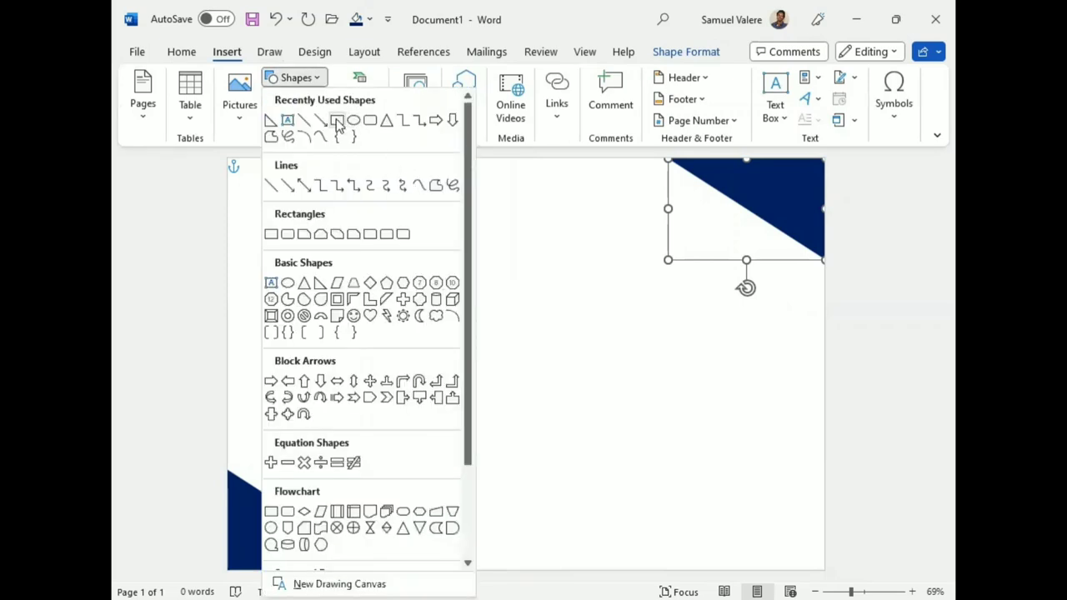
click(337, 122)
drag(483, 226, 700, 247)
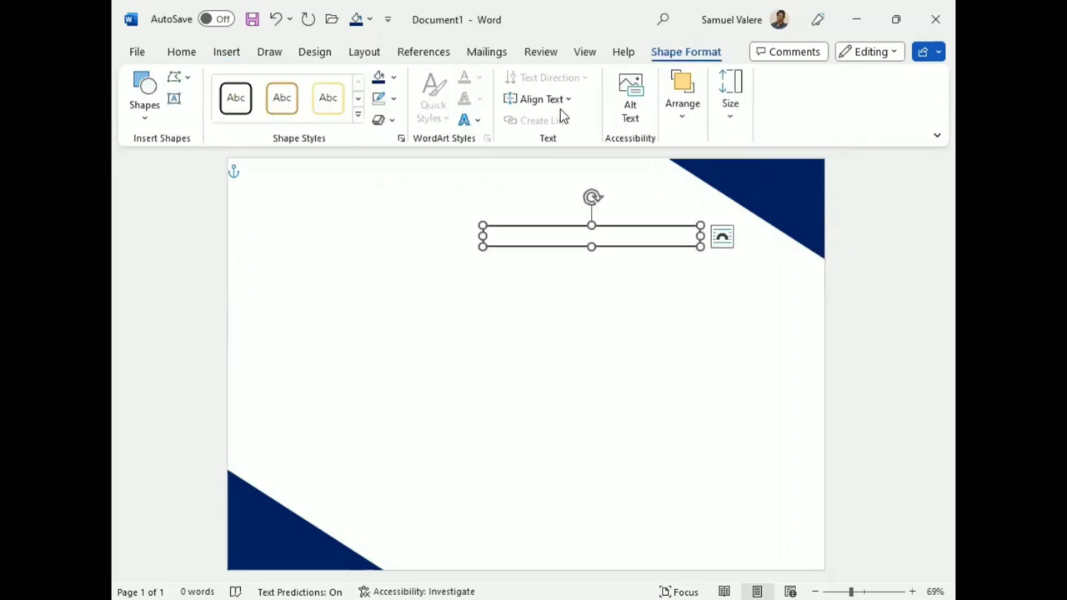
click(394, 77)
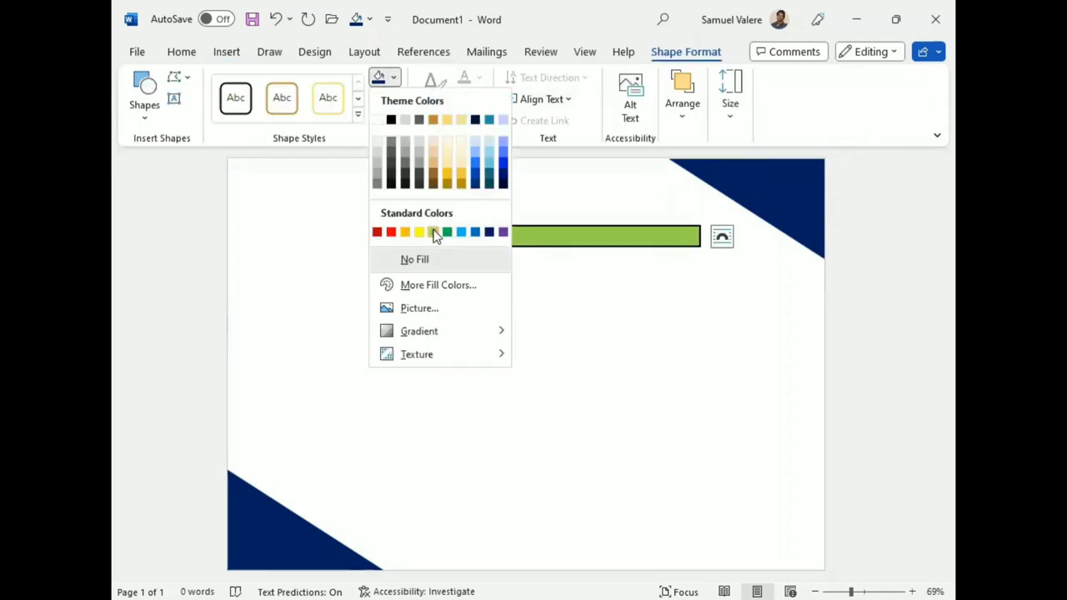
click(394, 98)
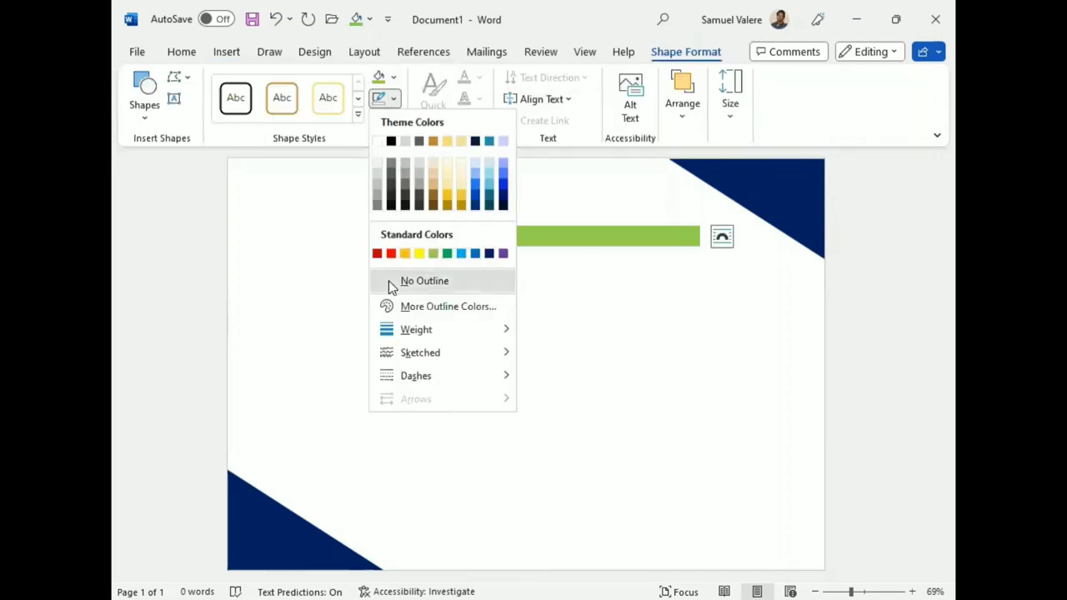
click(389, 280)
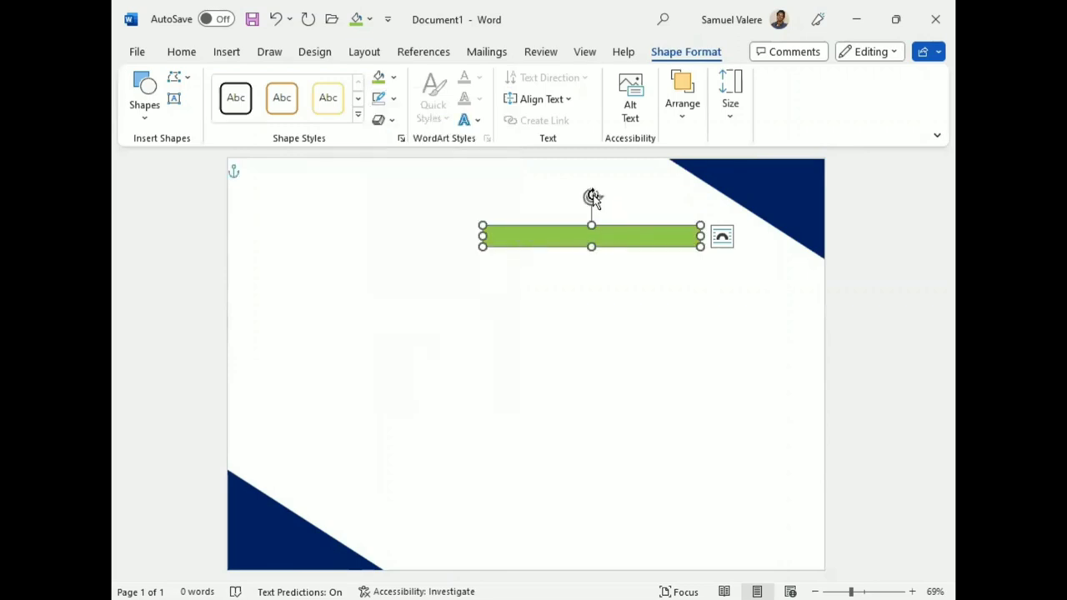
Step: Rotate the green bar diagonally and fine-tune it parallel to the top-right navy triangle
mouse_move(593, 197)
mouse_down()
mouse_move(575, 274)
mouse_move(567, 265)
mouse_move(756, 233)
mouse_up()
click(767, 193)
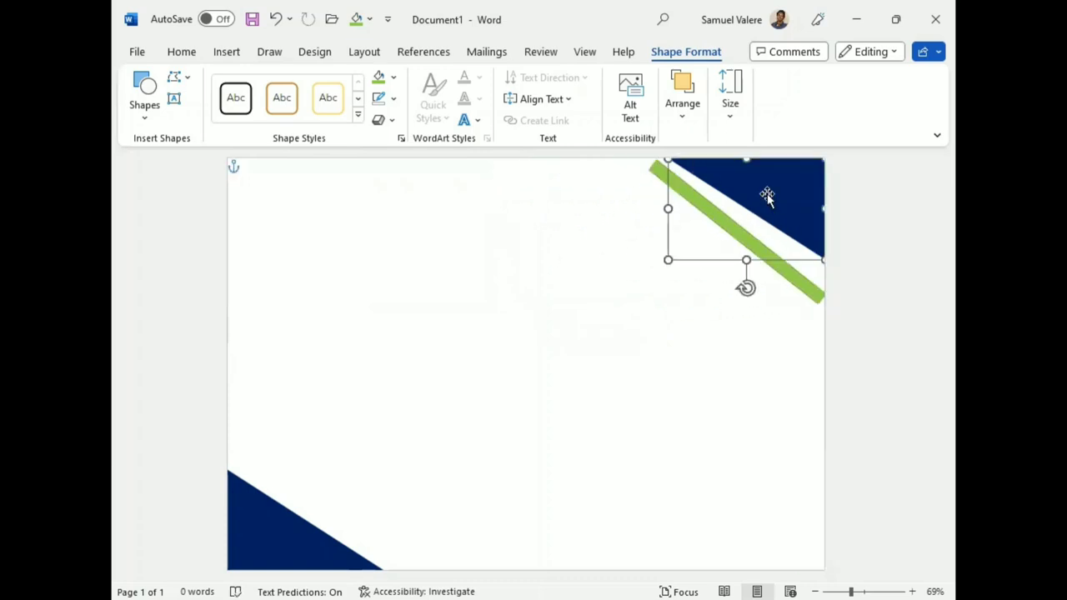
click(684, 194)
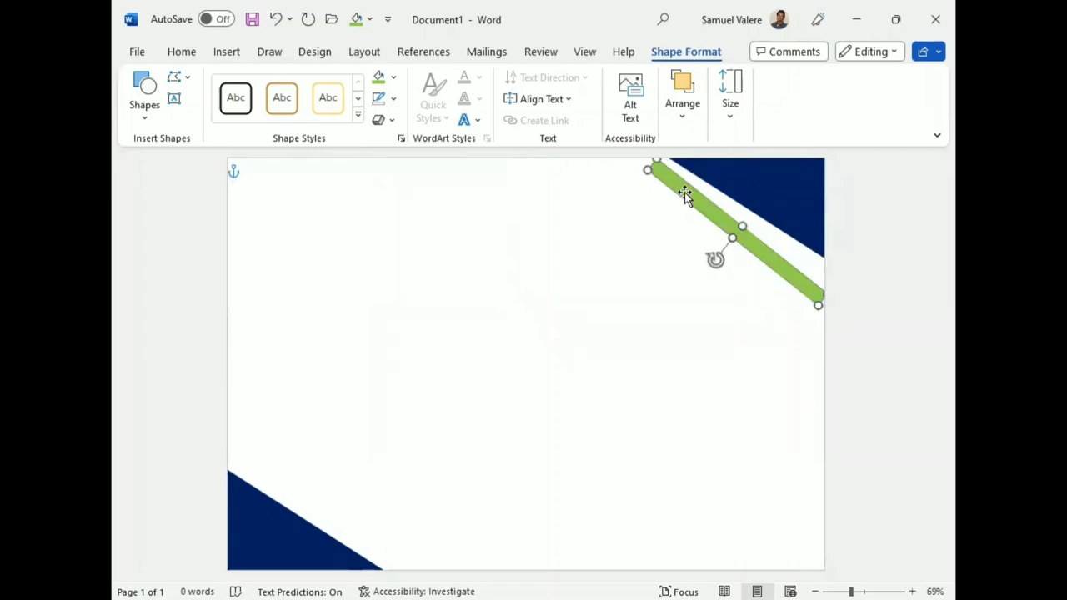
drag(699, 198, 627, 149)
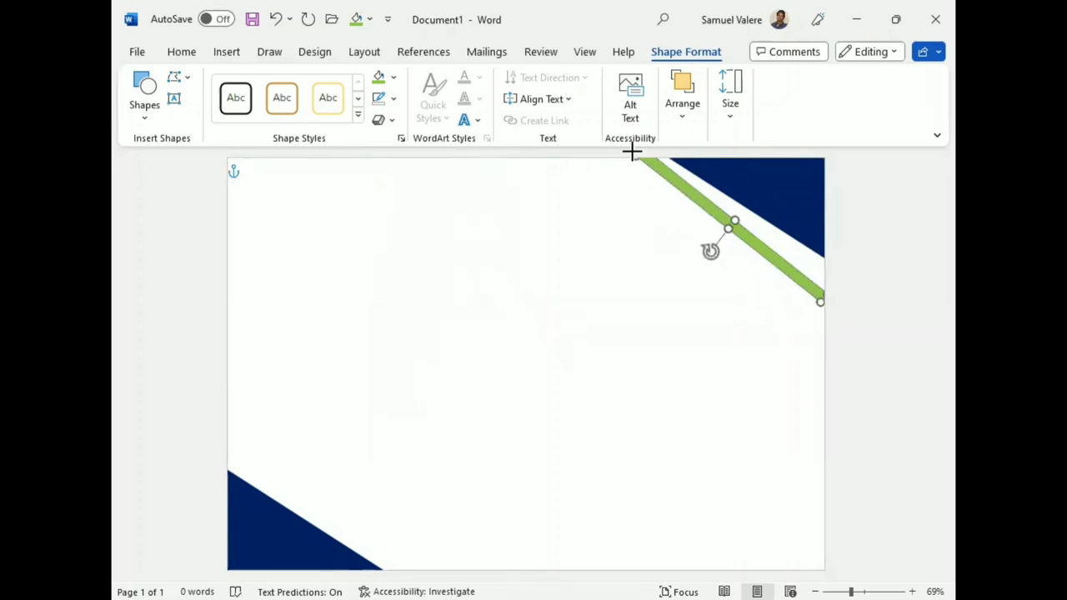
drag(695, 200, 706, 201)
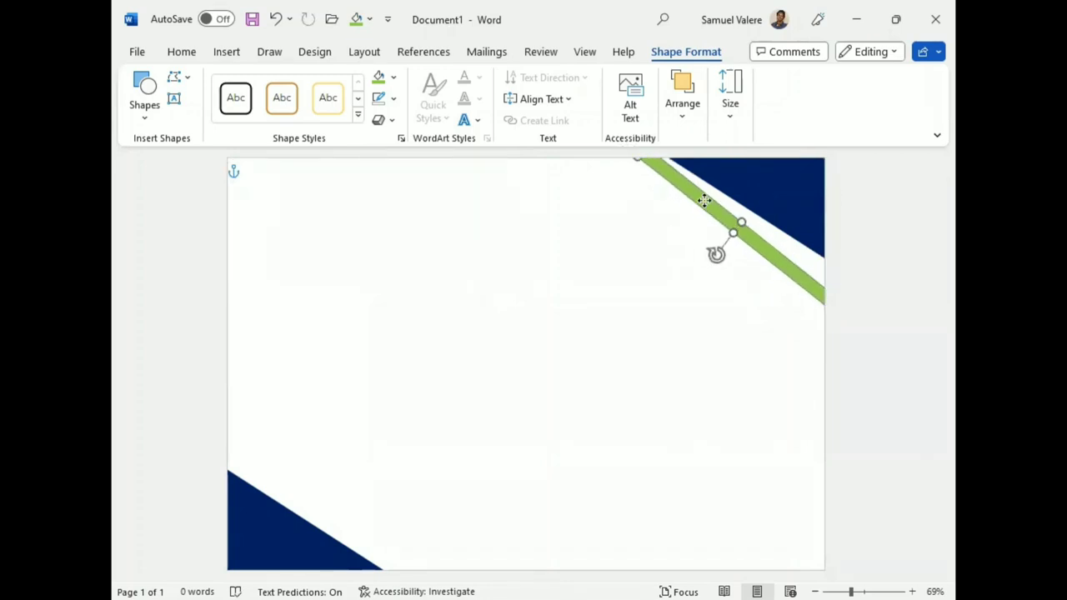
drag(721, 255, 724, 258)
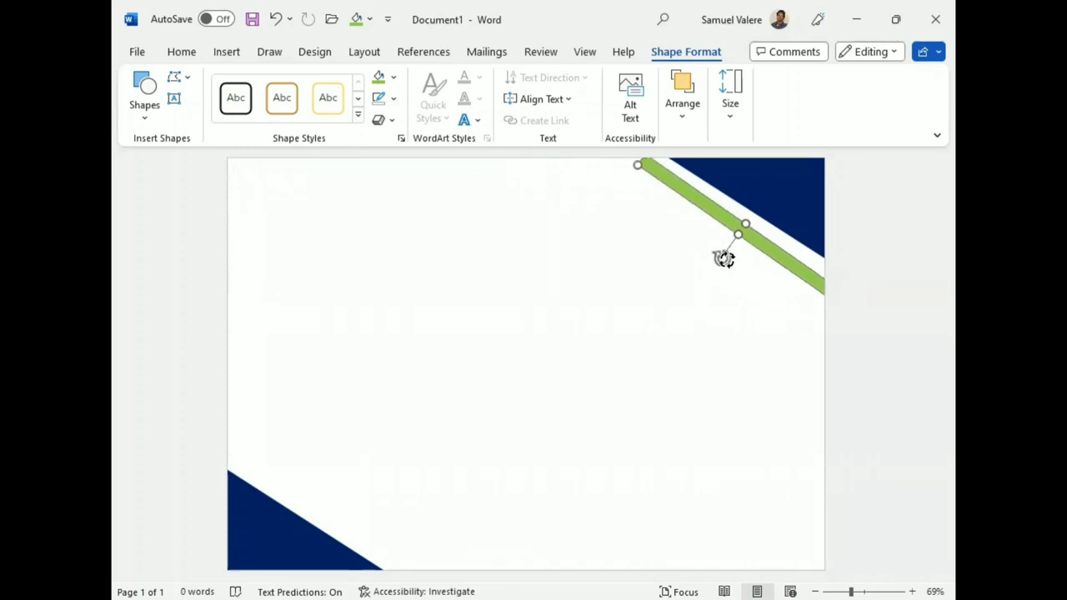
drag(720, 222, 712, 208)
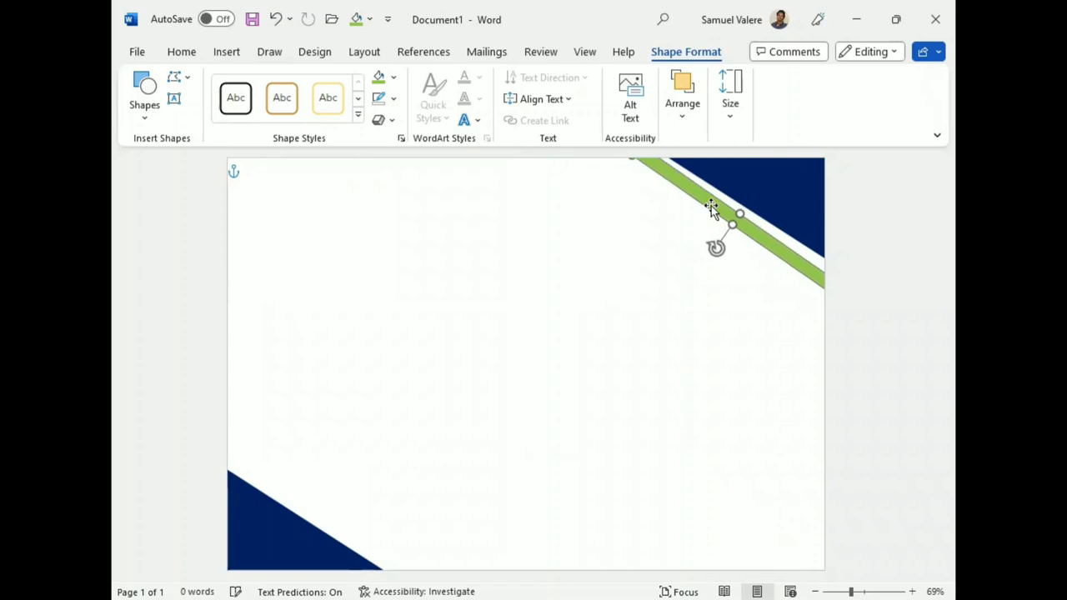
drag(717, 250, 714, 249)
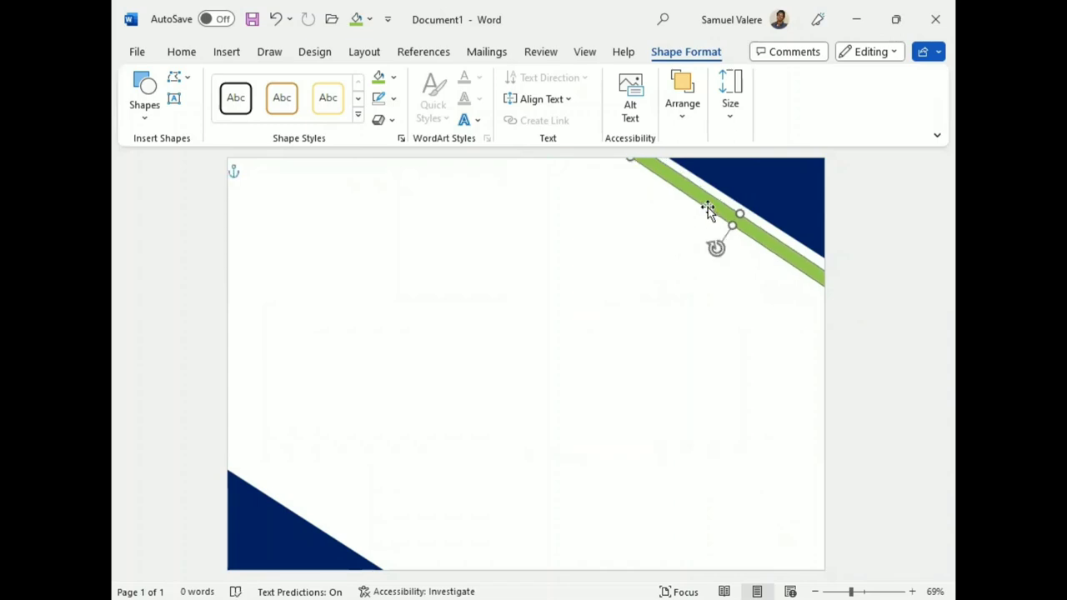
drag(708, 204, 707, 205)
Step: Recolour the diagonal stripe to the darker custom green #76B531
click(396, 78)
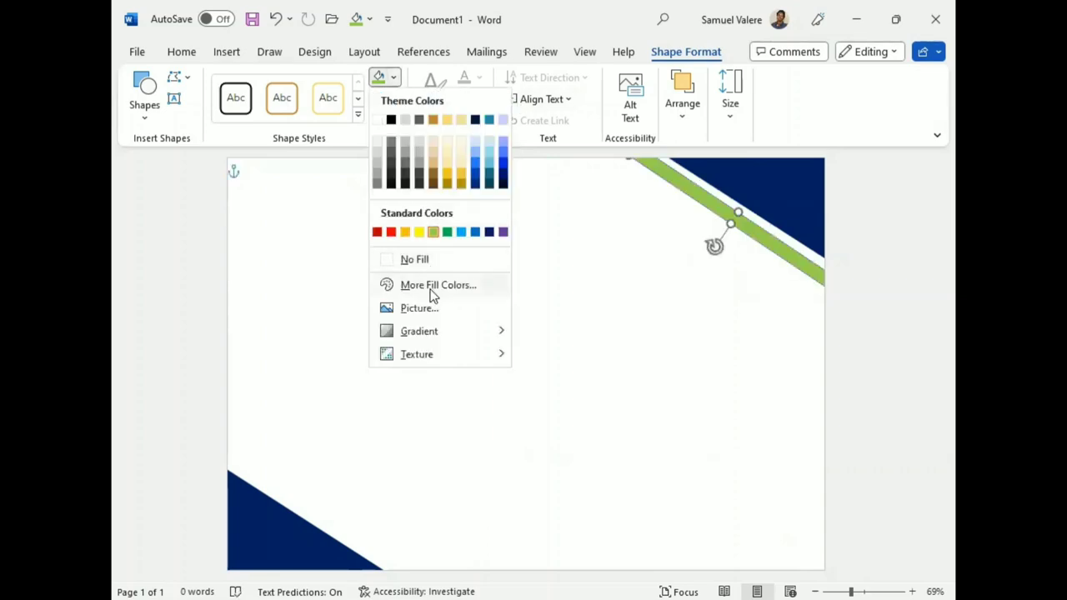
click(440, 285)
drag(486, 243, 488, 260)
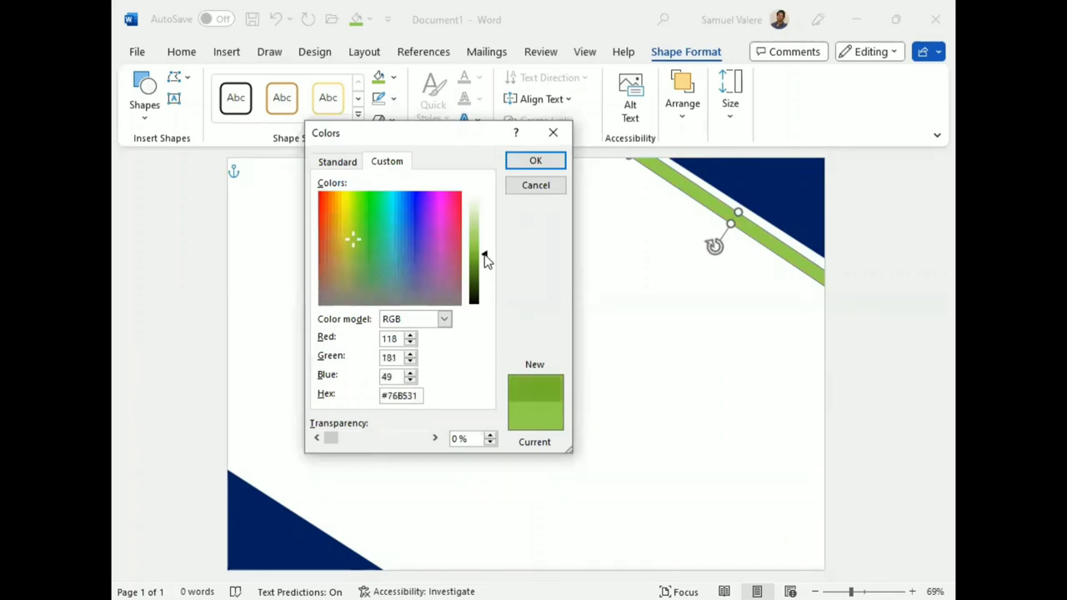
click(535, 161)
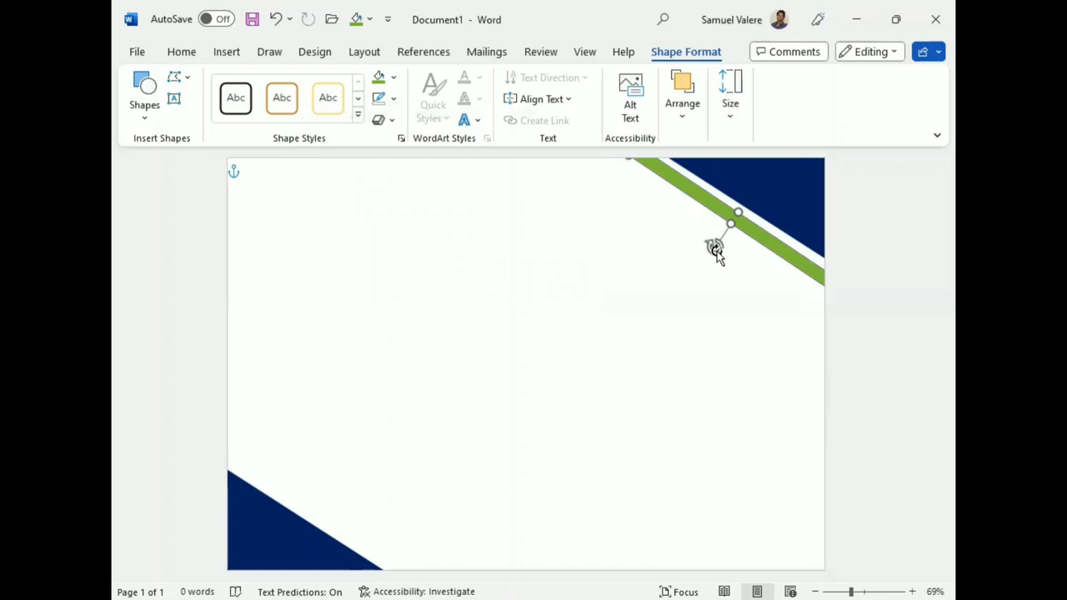
drag(716, 249, 716, 249)
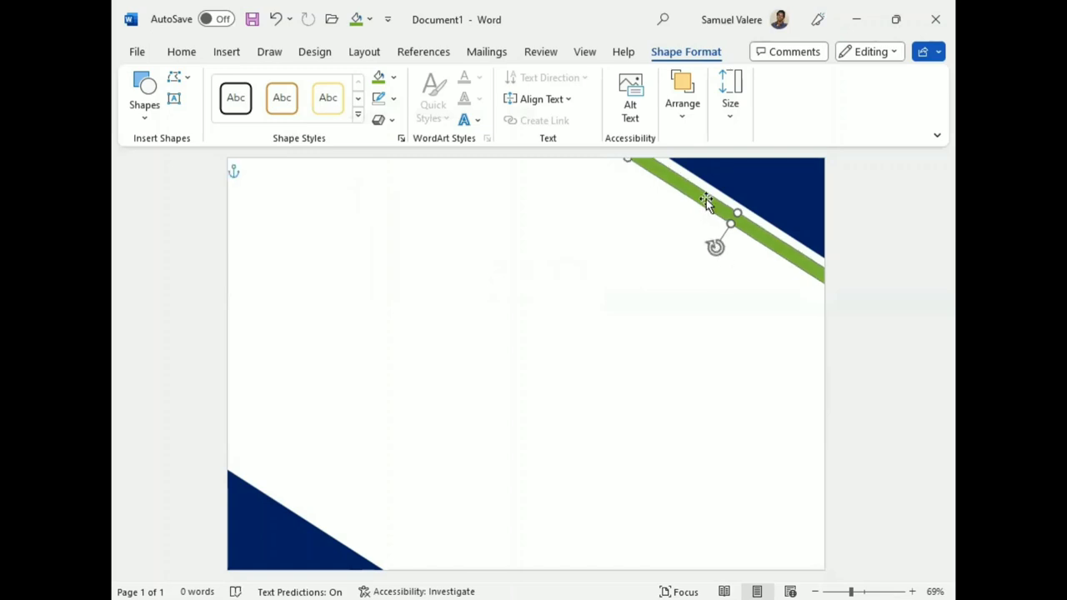
Step: Copy the green stripe and nudge it down alongside the bottom-left navy triangle
mouse_move(706, 199)
mouse_down()
mouse_move(503, 398)
mouse_move(340, 521)
mouse_up()
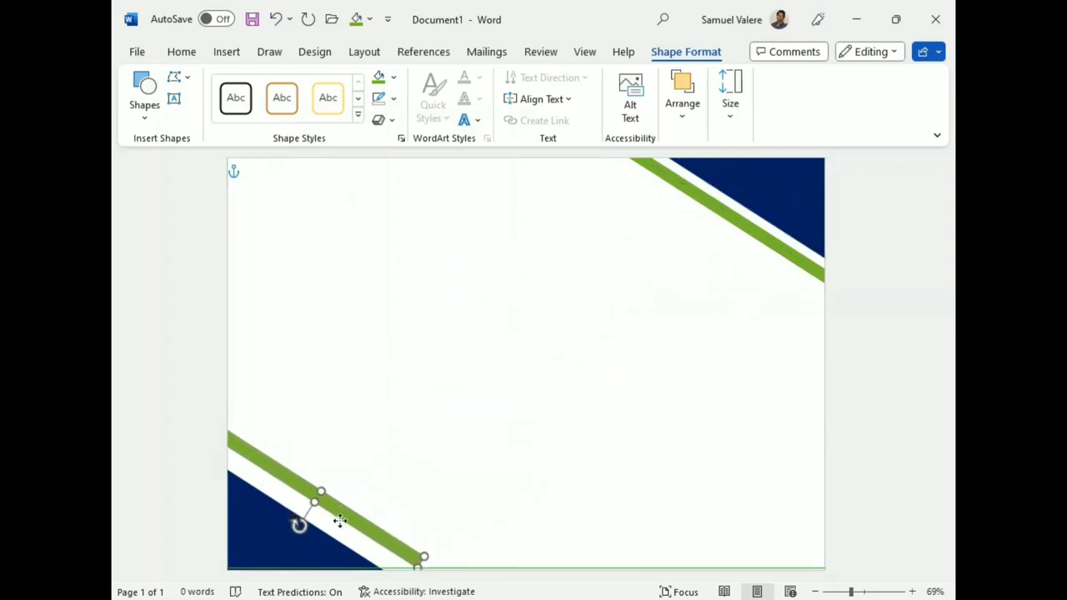
key(Down)
key(Down)
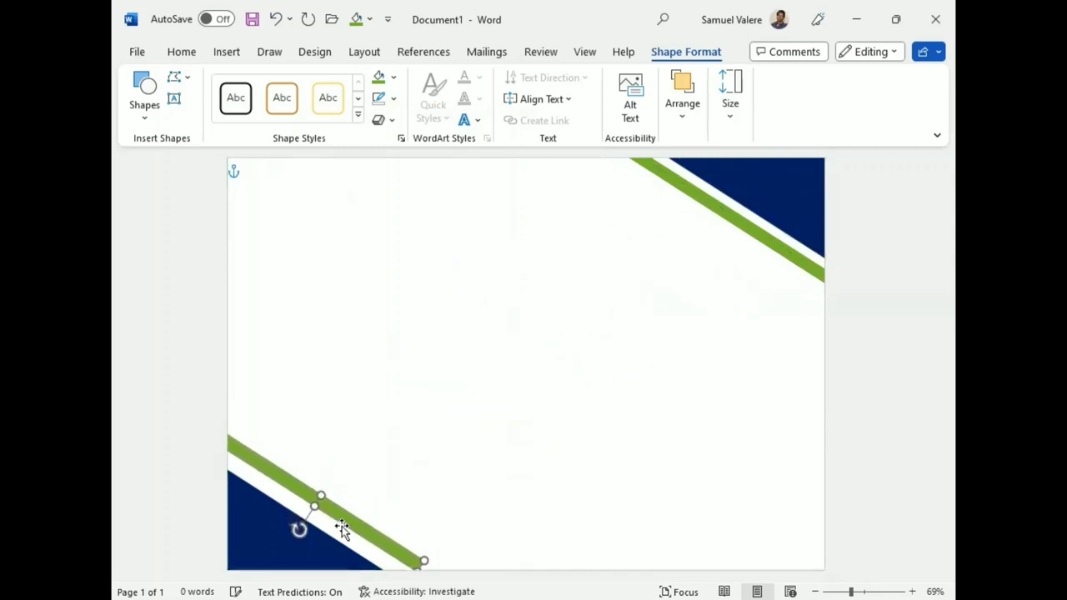
key(Down)
key(Down)
key(Down)
key(Down)
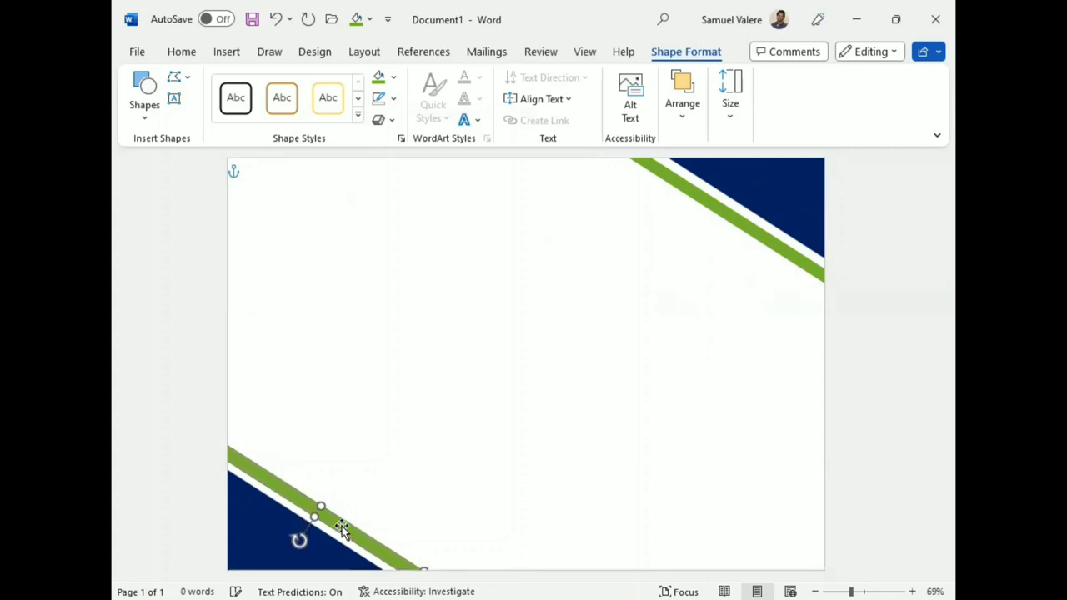
key(Down)
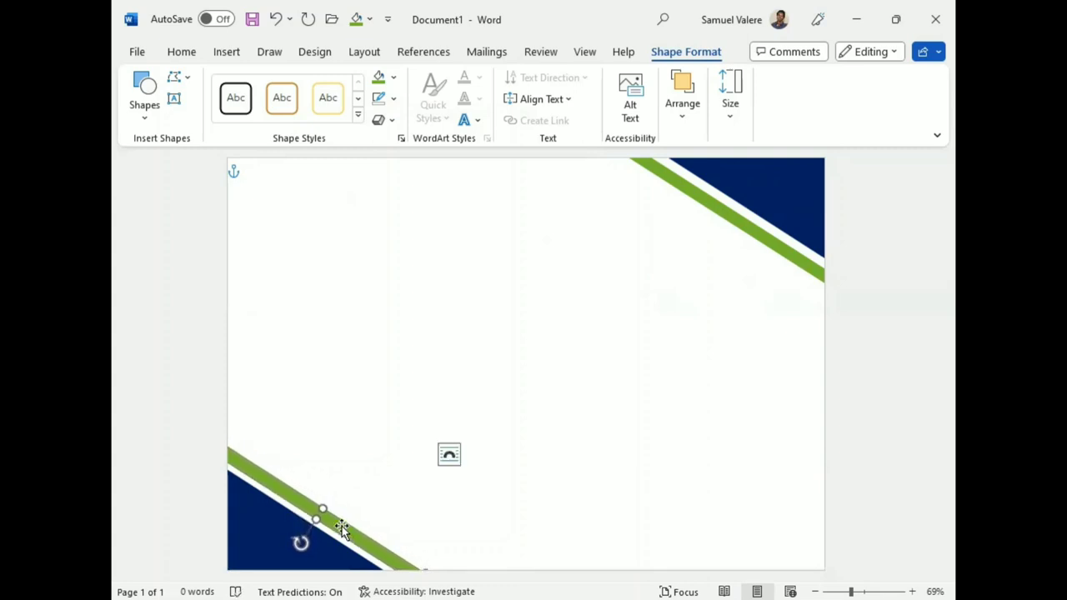
key(Down)
key(Down)
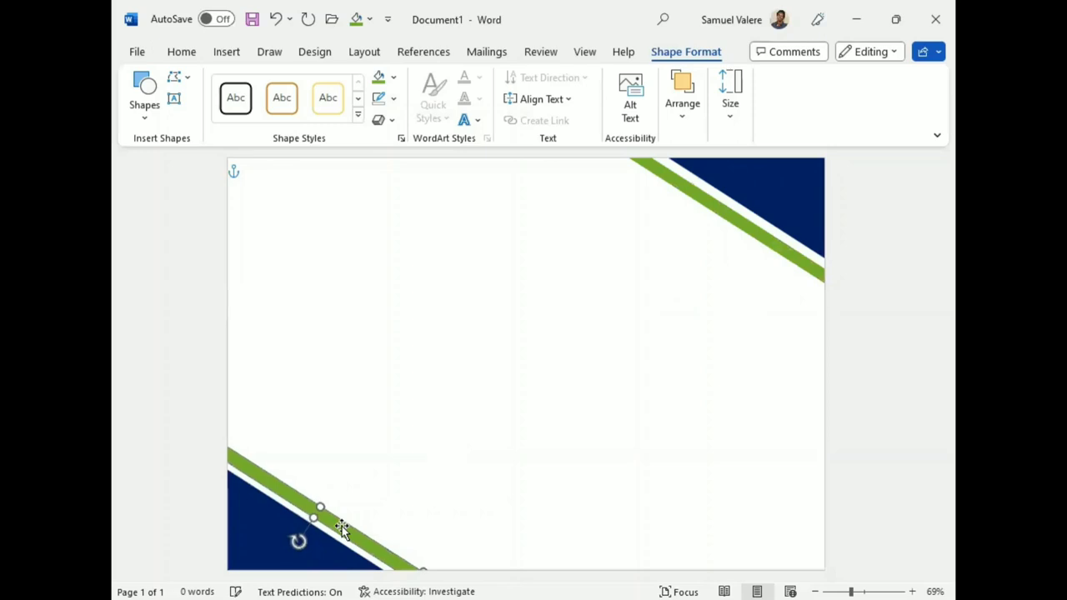
key(Down)
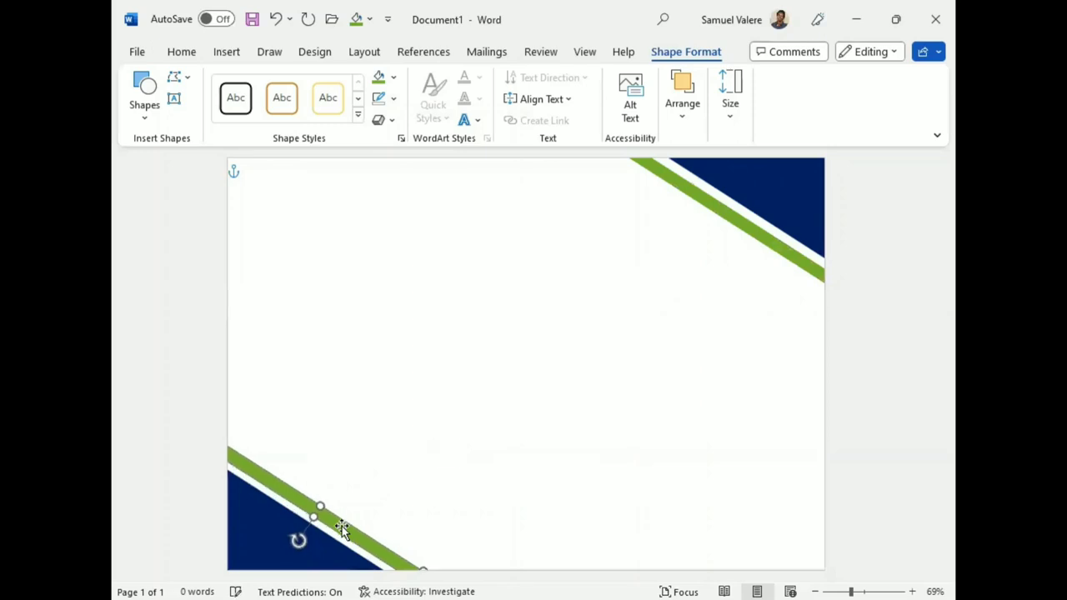
click(555, 374)
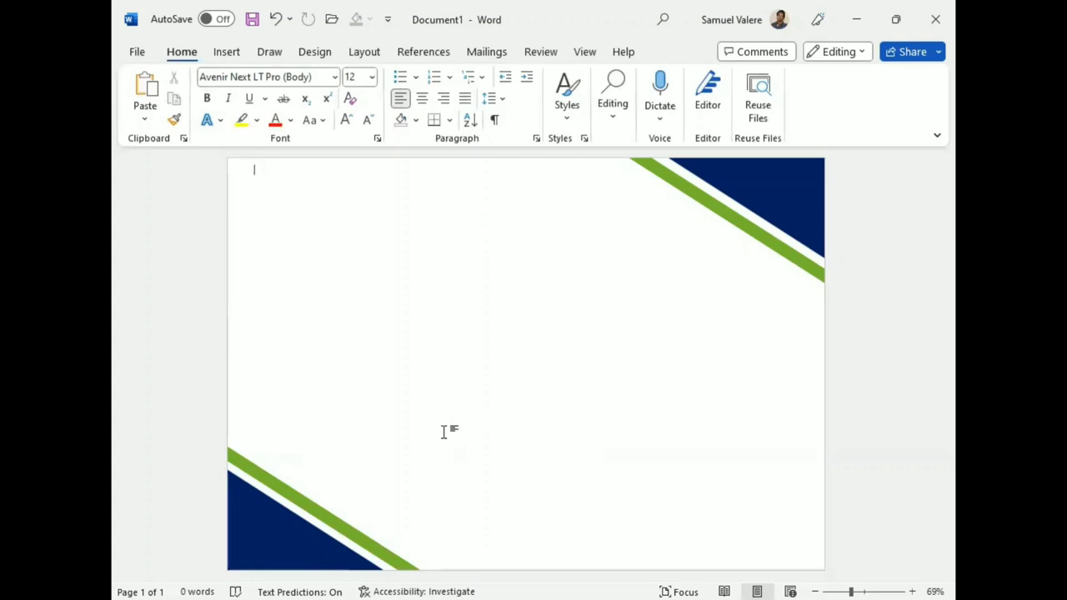
click(227, 53)
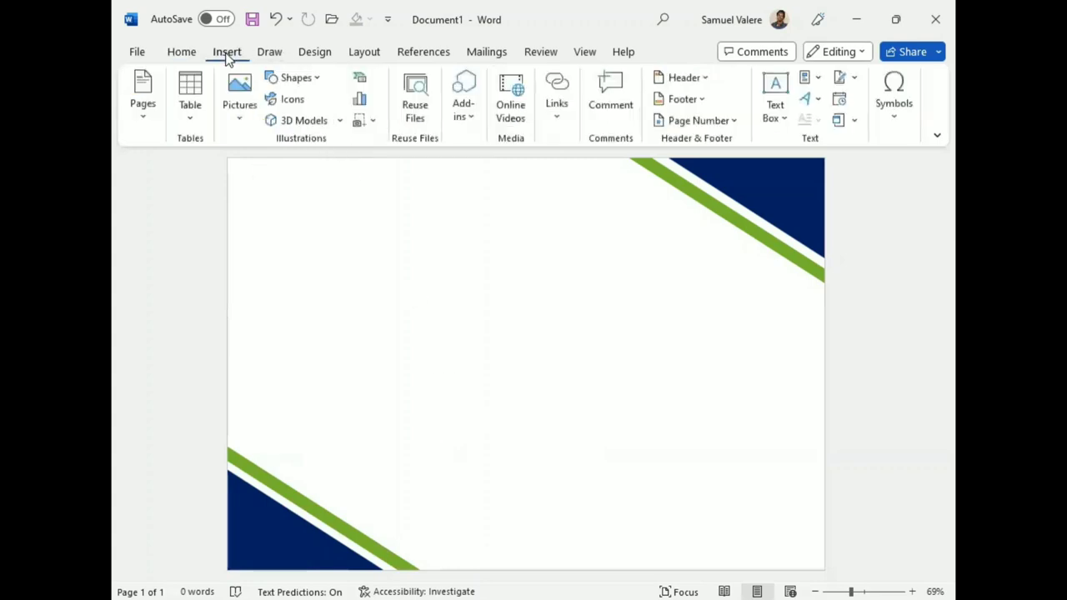
click(314, 79)
Step: Draw a large rectangle across the page with white fill and no outline
click(338, 121)
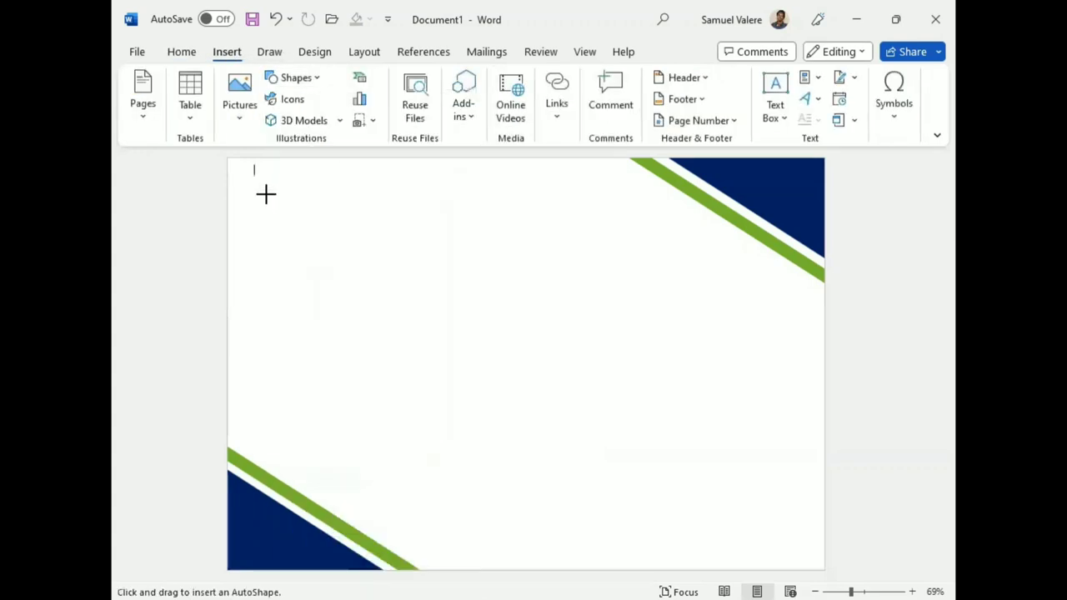
drag(267, 195, 763, 536)
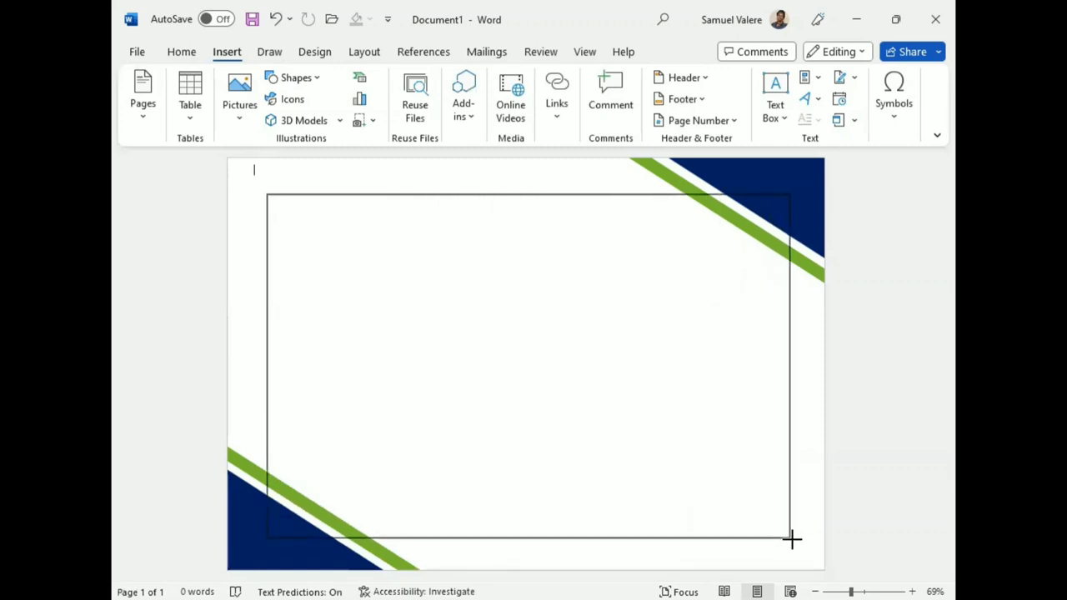
drag(762, 536, 786, 548)
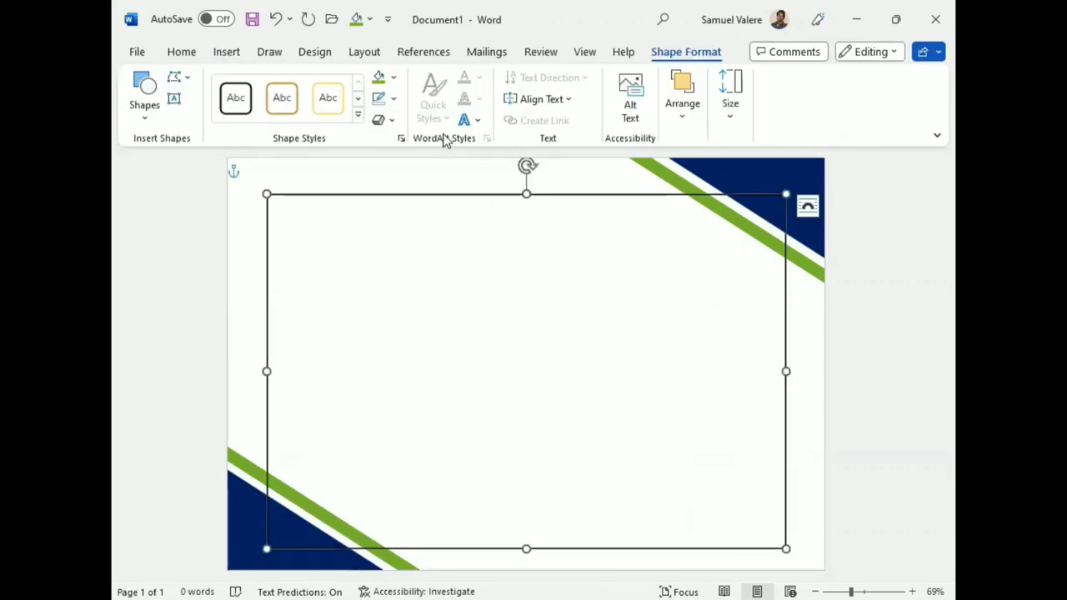
click(394, 77)
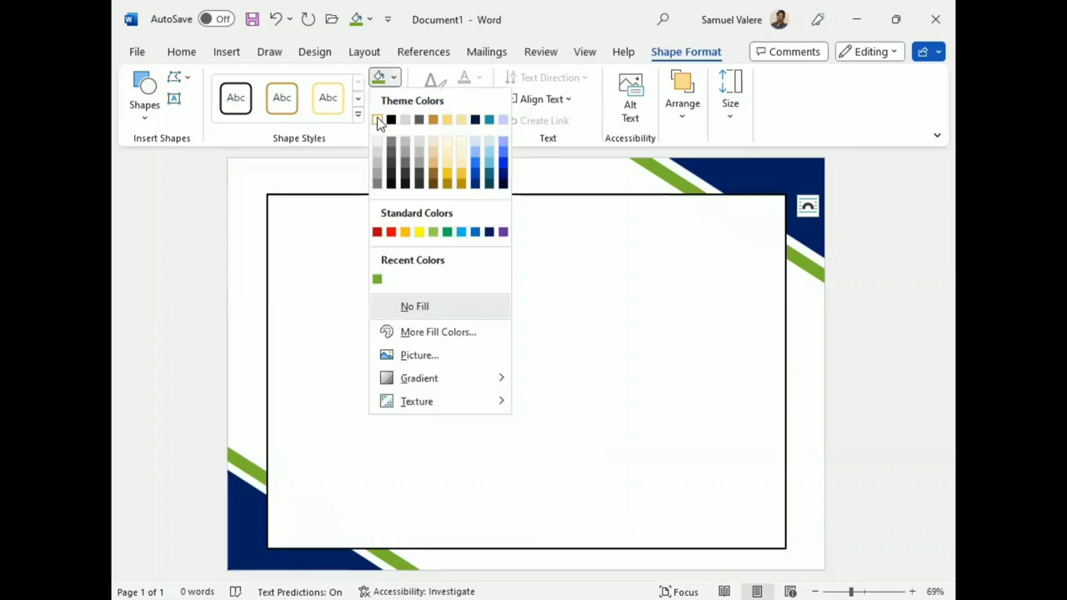
click(384, 117)
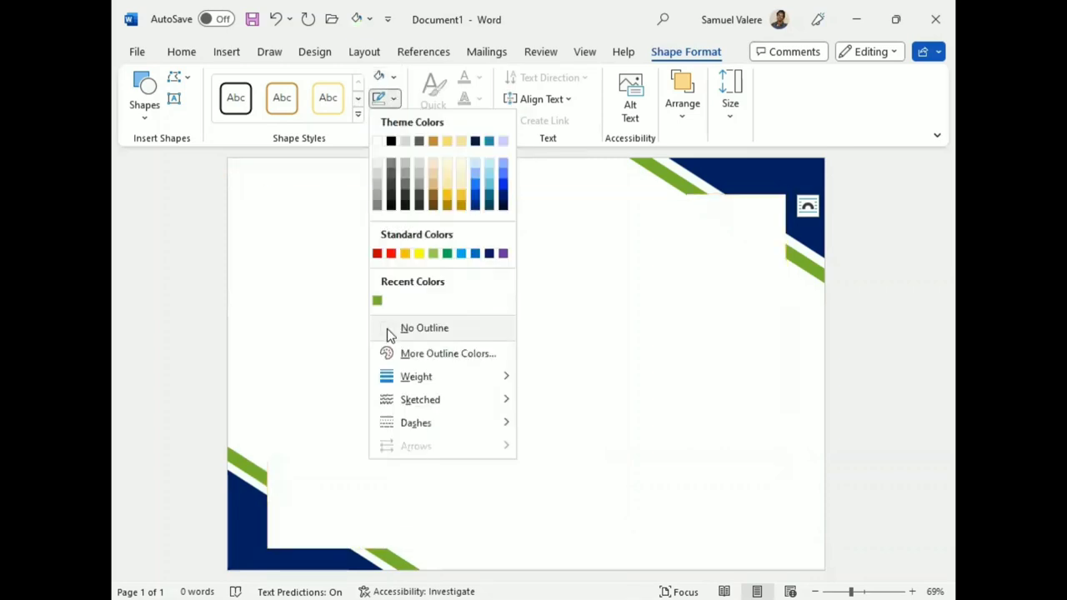
click(387, 330)
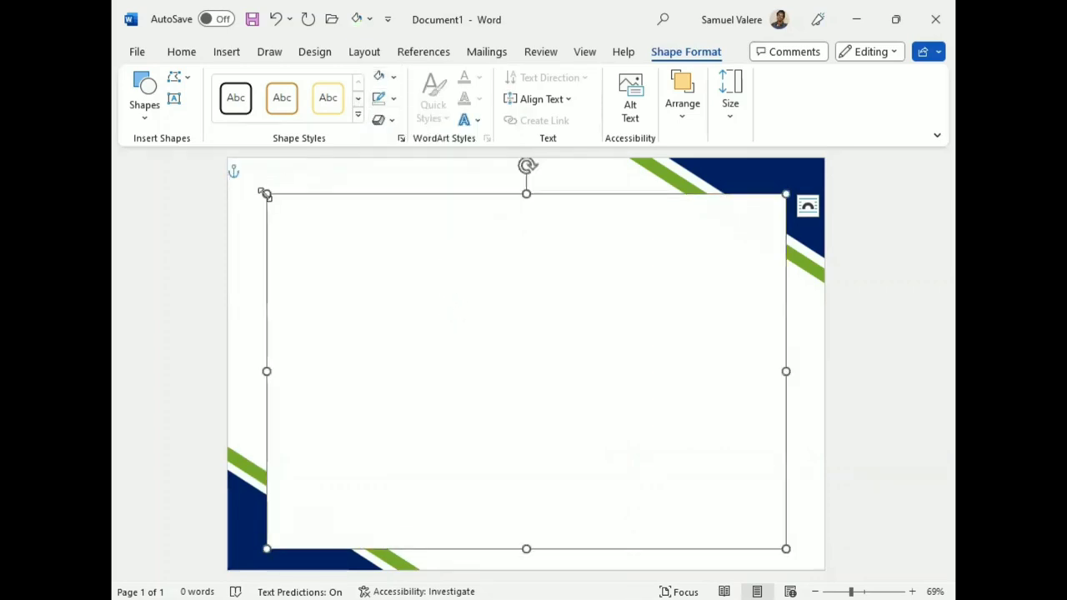
Step: Resize and position the white rectangle to fill the page within the margins
drag(265, 194, 253, 179)
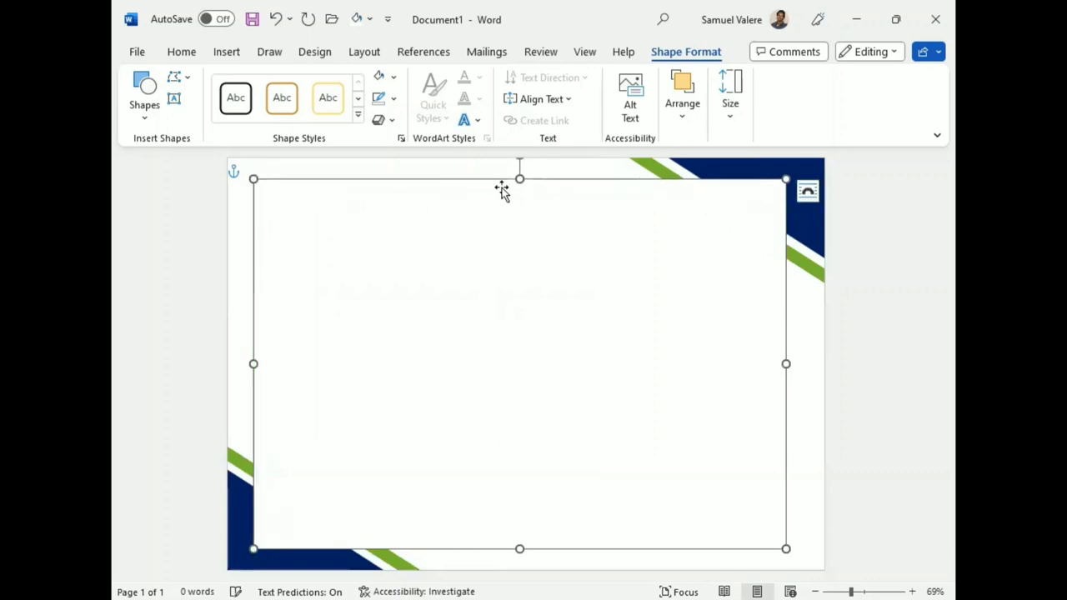
drag(785, 177, 799, 175)
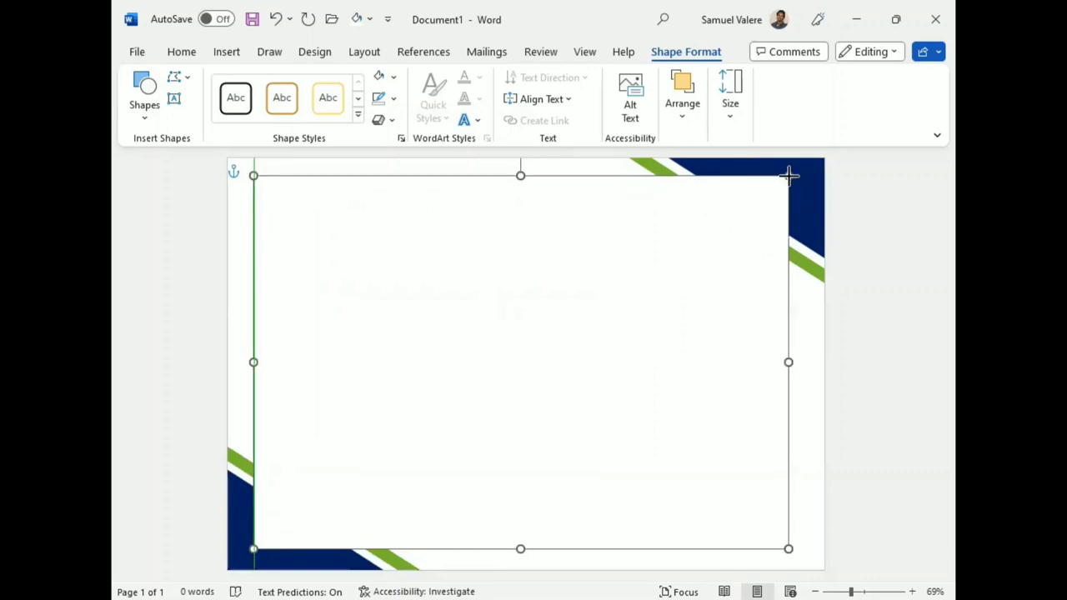
mouse_move(563, 299)
mouse_down()
mouse_move(514, 317)
mouse_move(514, 336)
mouse_up()
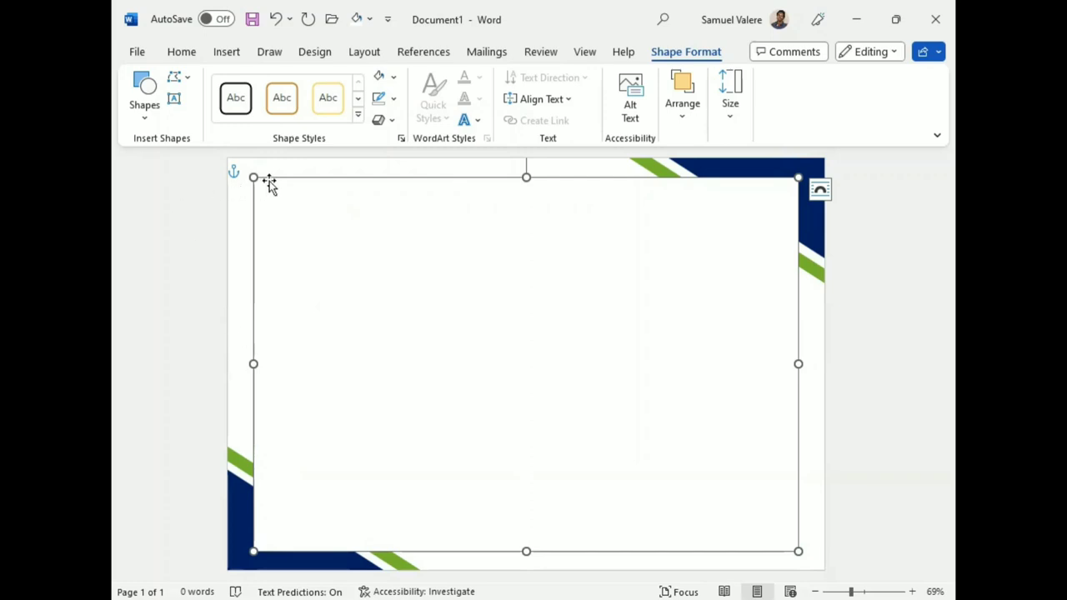
drag(254, 177, 262, 180)
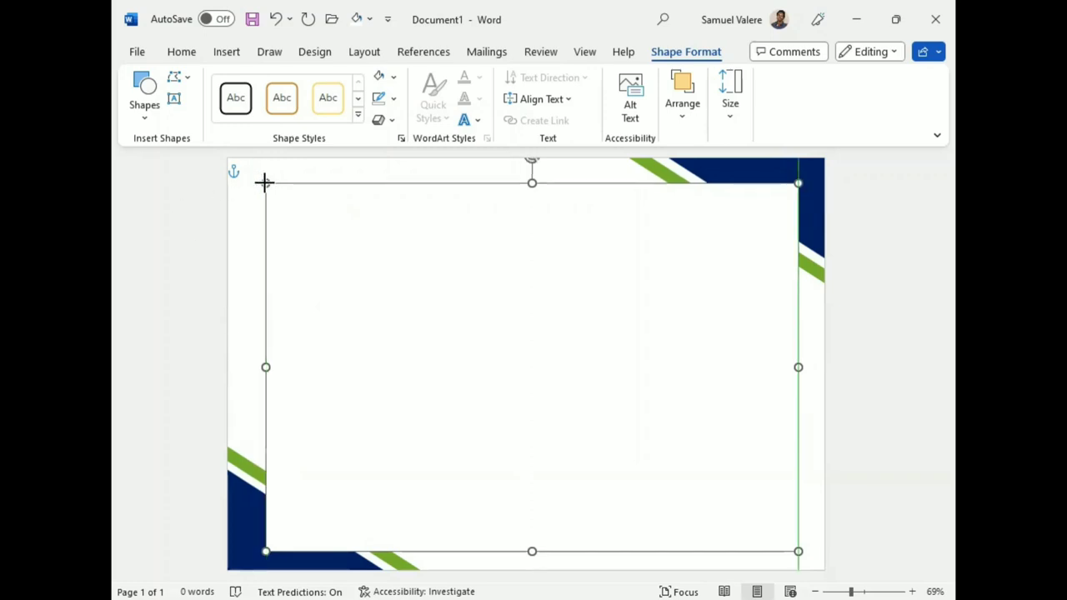
mouse_move(462, 321)
mouse_down()
mouse_move(475, 321)
mouse_move(469, 330)
mouse_up()
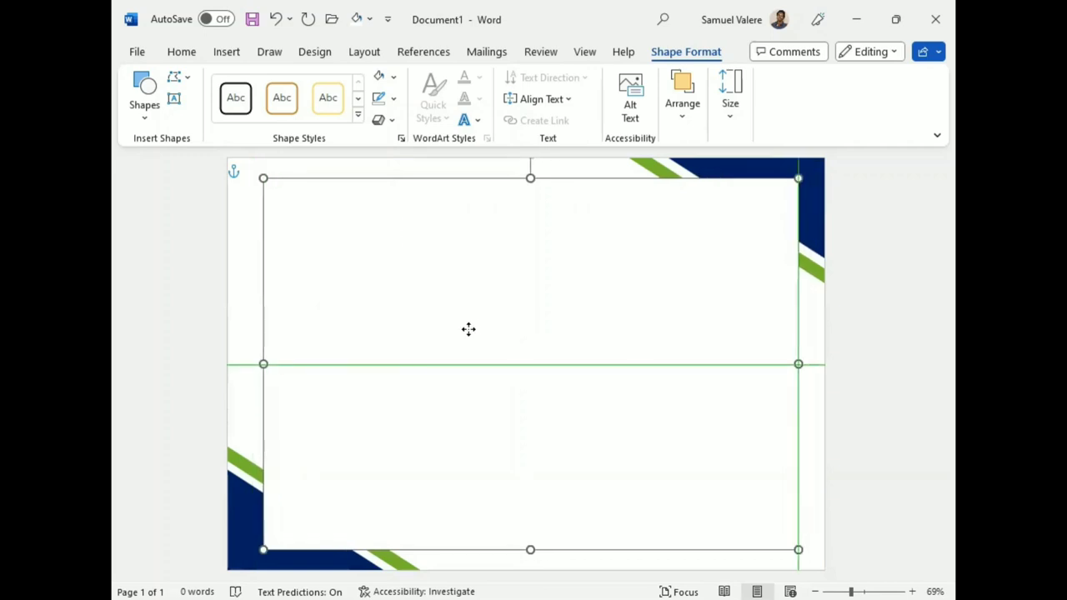
drag(466, 328, 467, 331)
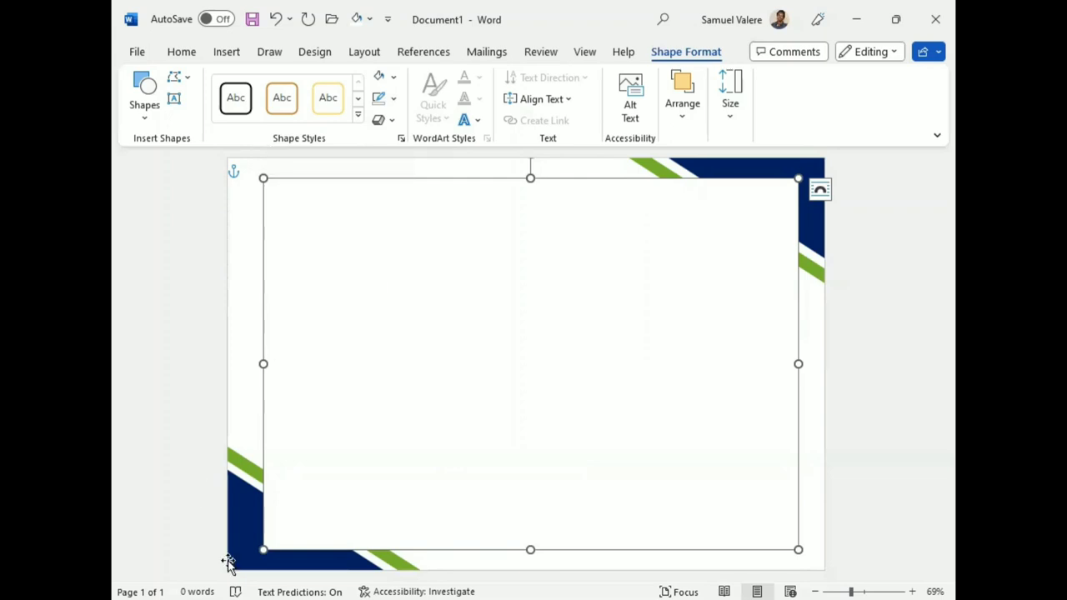
Step: Copy the navy triangle, reshape it into the top-left corner, and send it behind the white rectangle
key(ctrl+z)
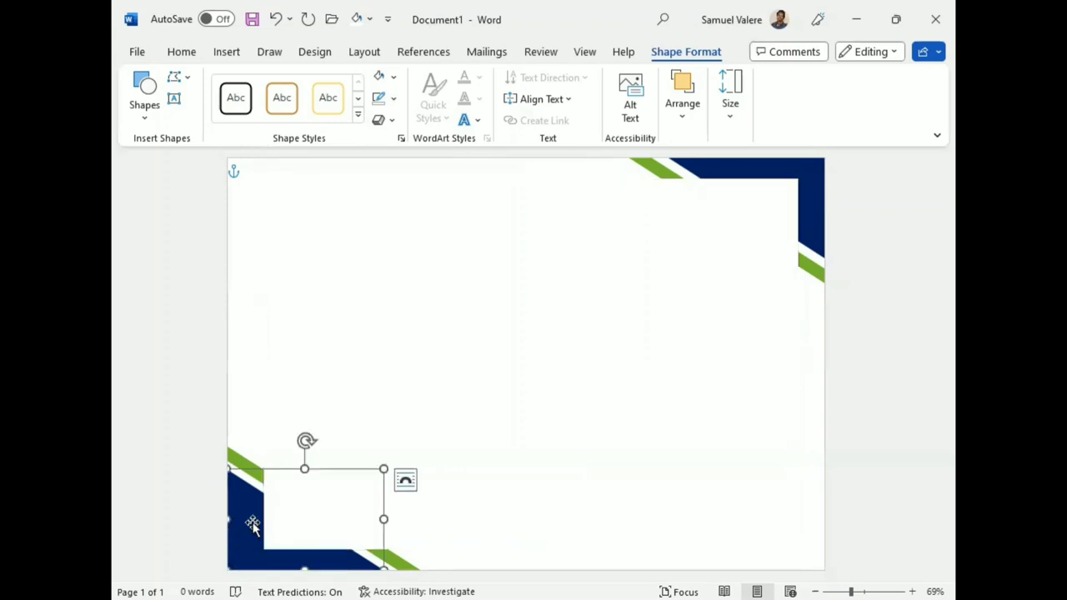
drag(236, 535, 298, 380)
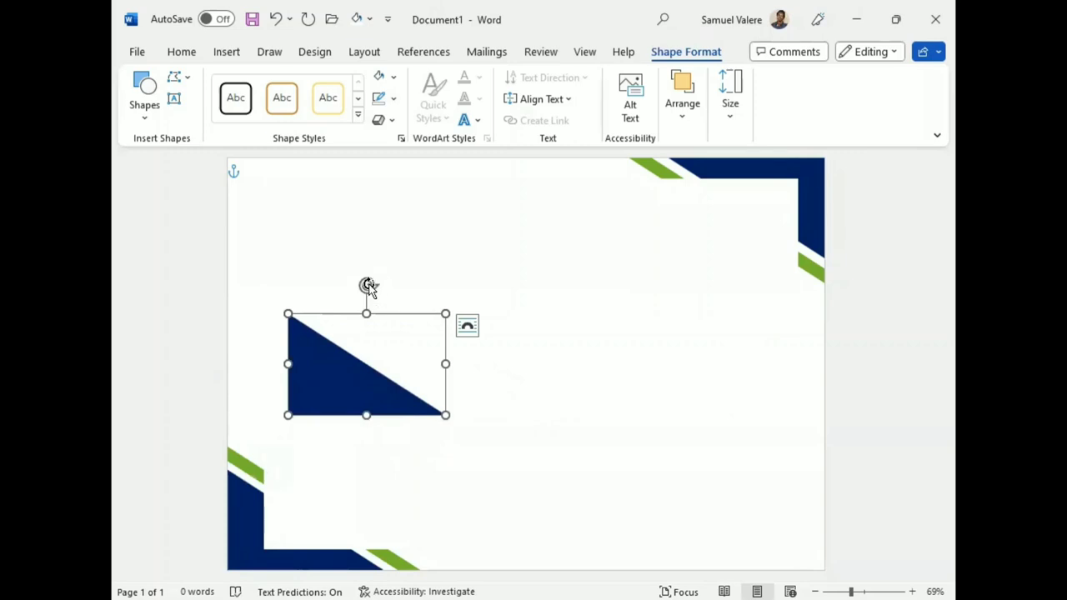
drag(369, 287, 416, 303)
drag(462, 371, 459, 346)
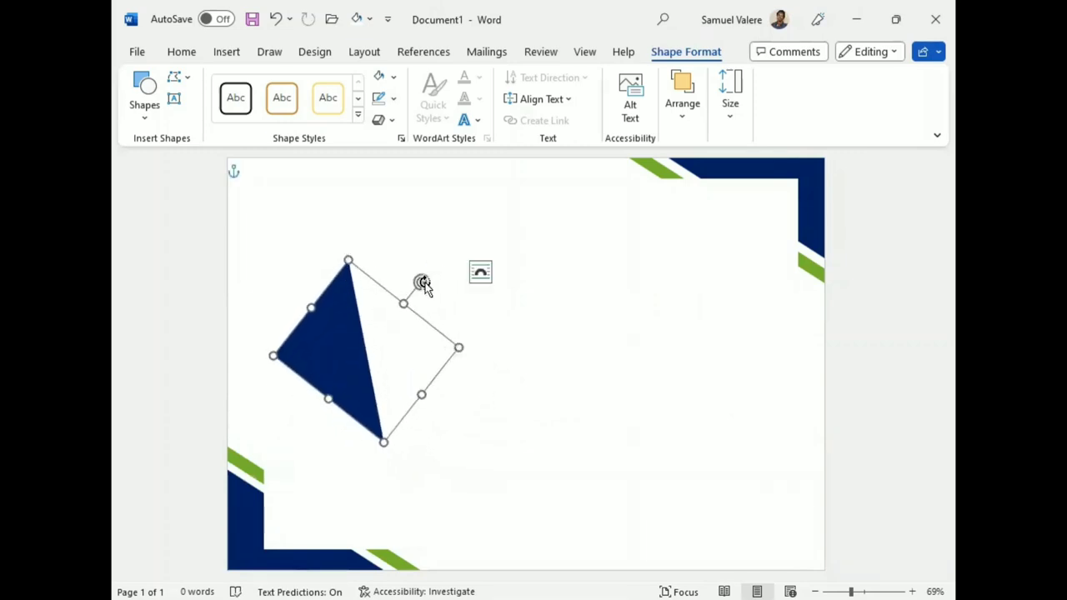
mouse_move(422, 282)
mouse_down()
mouse_move(427, 355)
mouse_move(426, 342)
mouse_up()
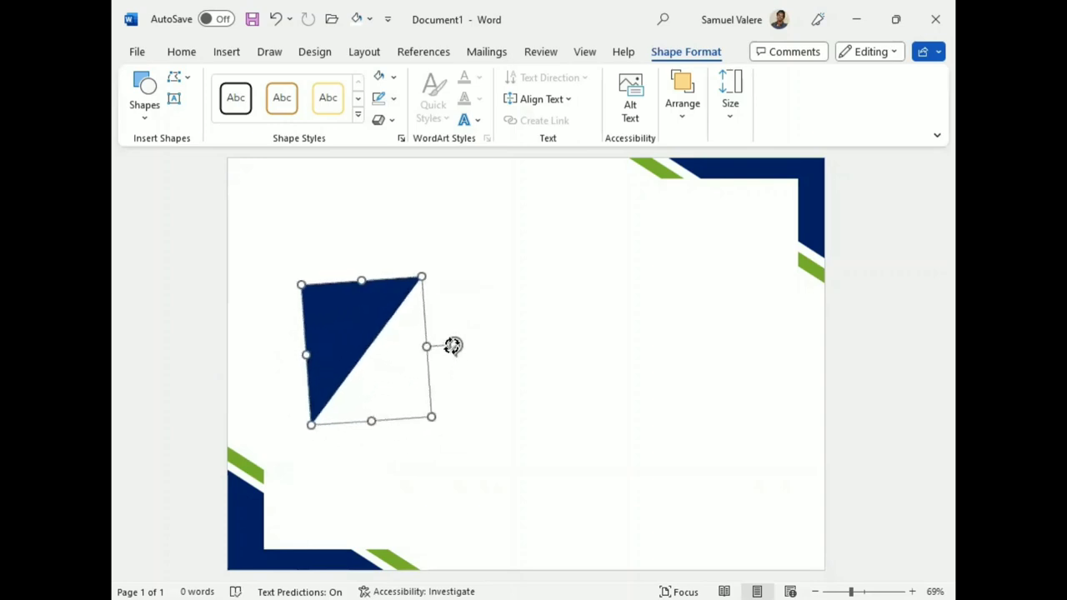
drag(452, 337, 441, 342)
drag(325, 296, 309, 238)
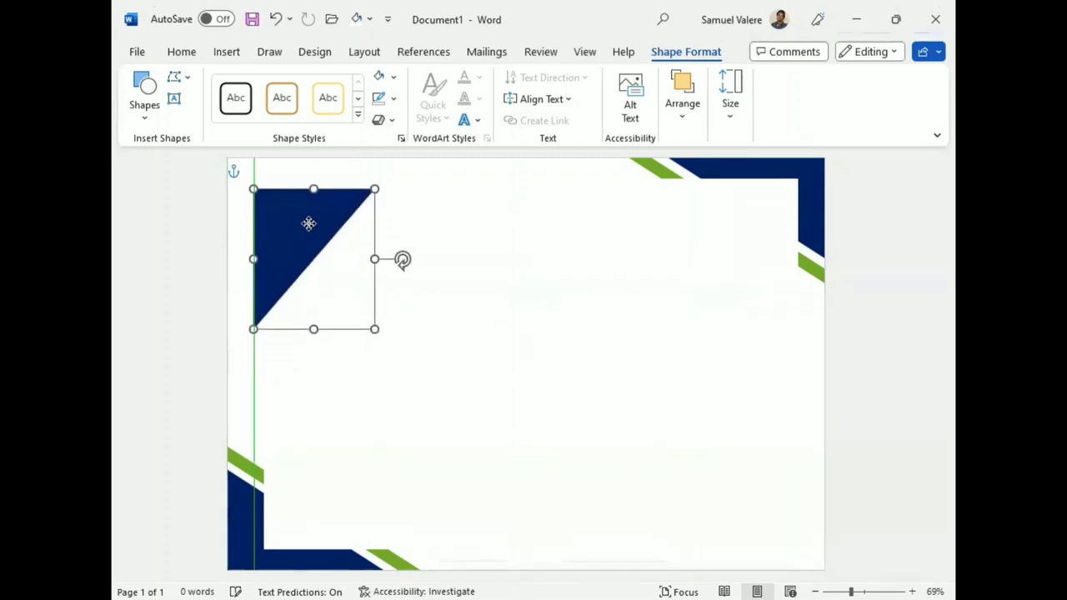
drag(309, 238, 310, 207)
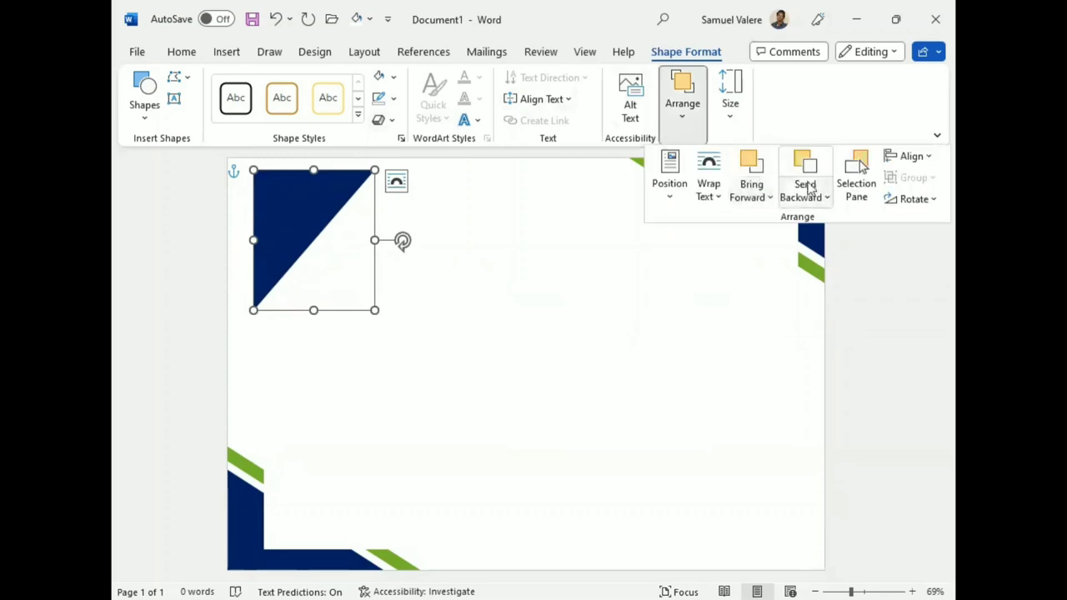
click(805, 166)
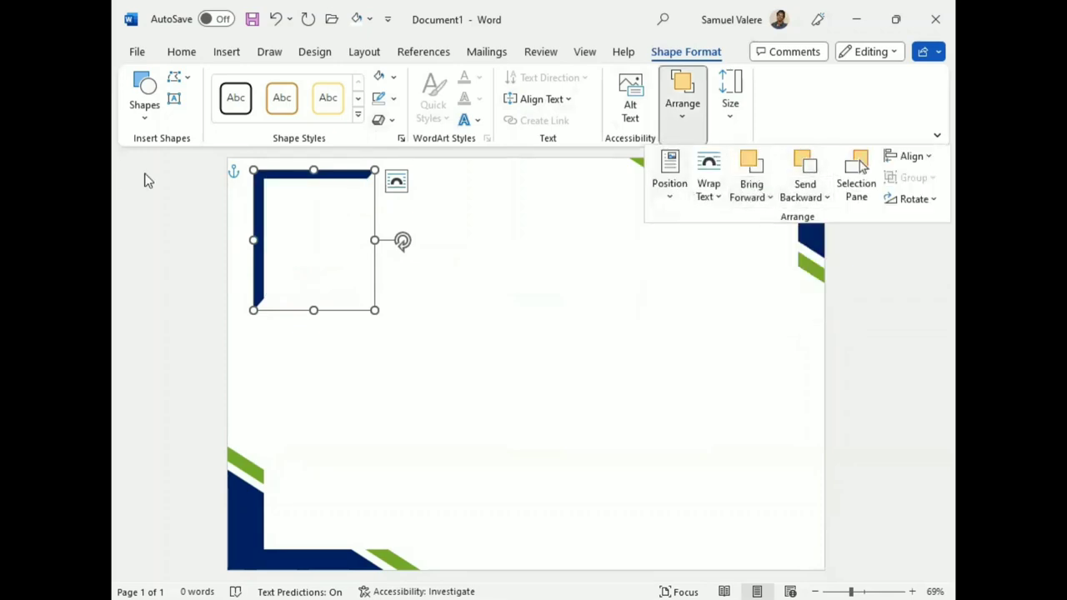
Step: Nudge the navy corner frame two steps down and right, then enlarge it slightly
click(284, 172)
key(Down)
key(Down)
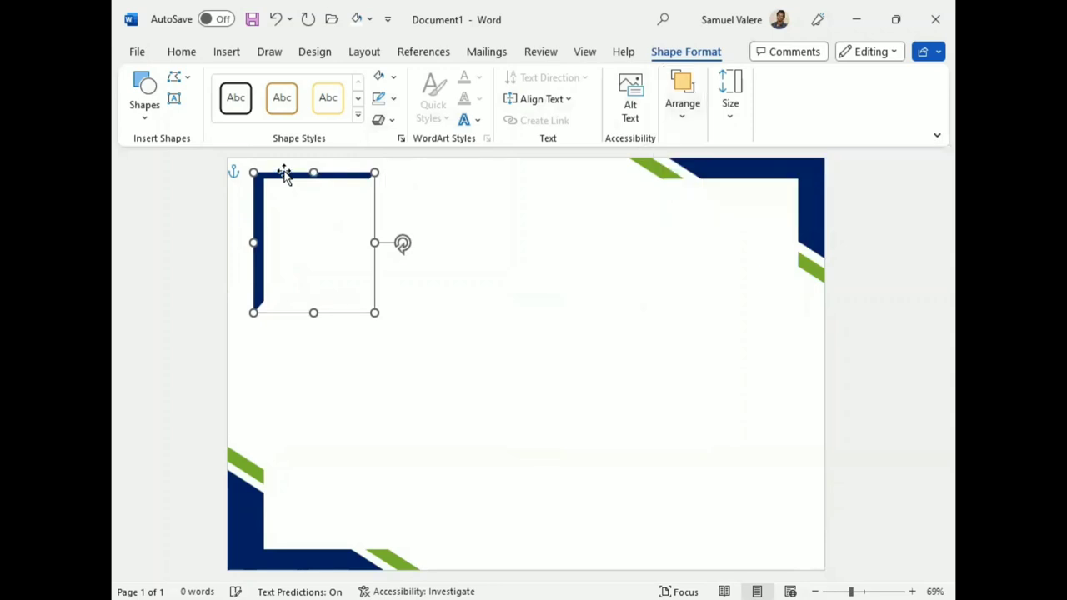
key(Down)
key(Down)
key(Down)
key(Right)
key(Right)
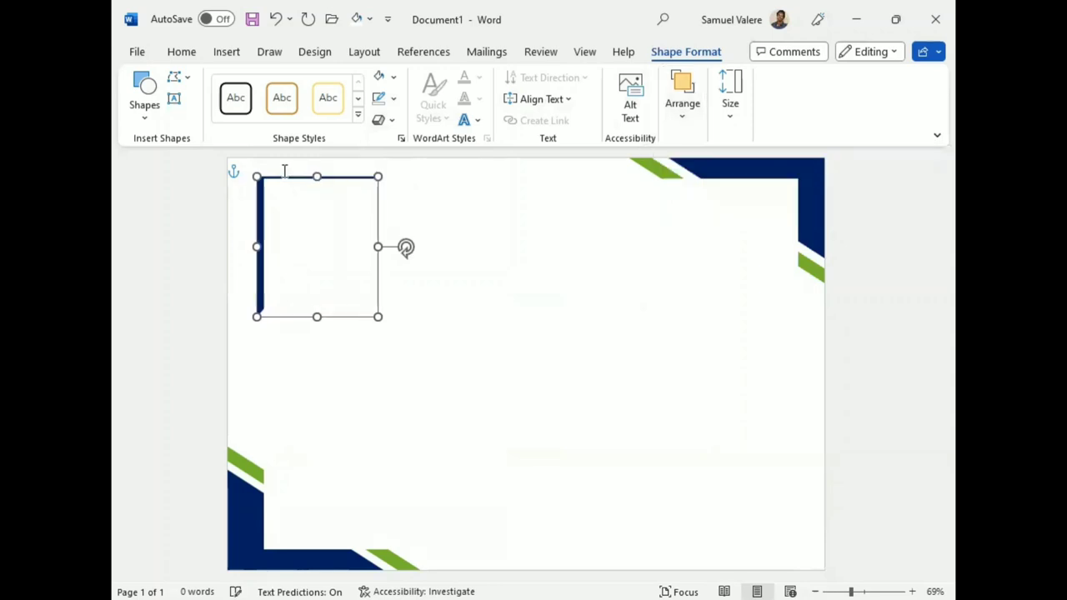
key(Right)
key(Right)
key(Right)
key(Right)
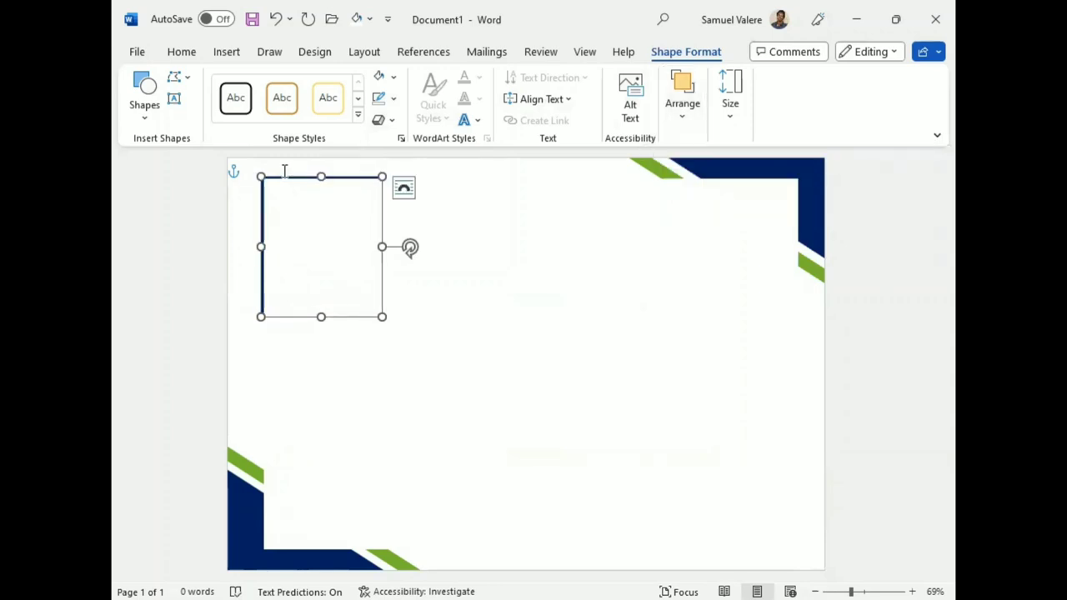
drag(381, 318, 386, 323)
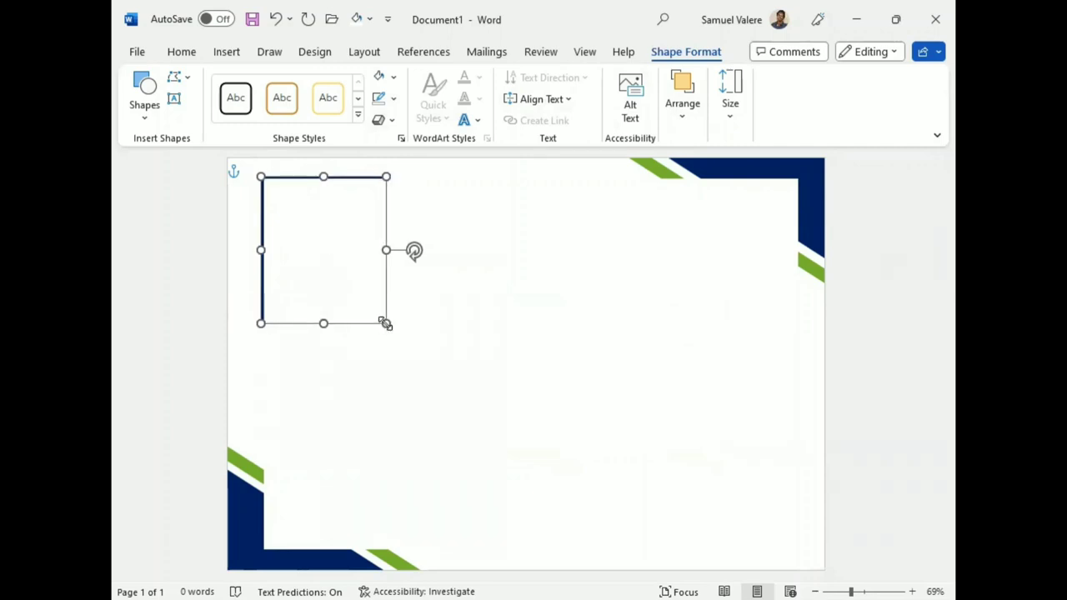
click(908, 305)
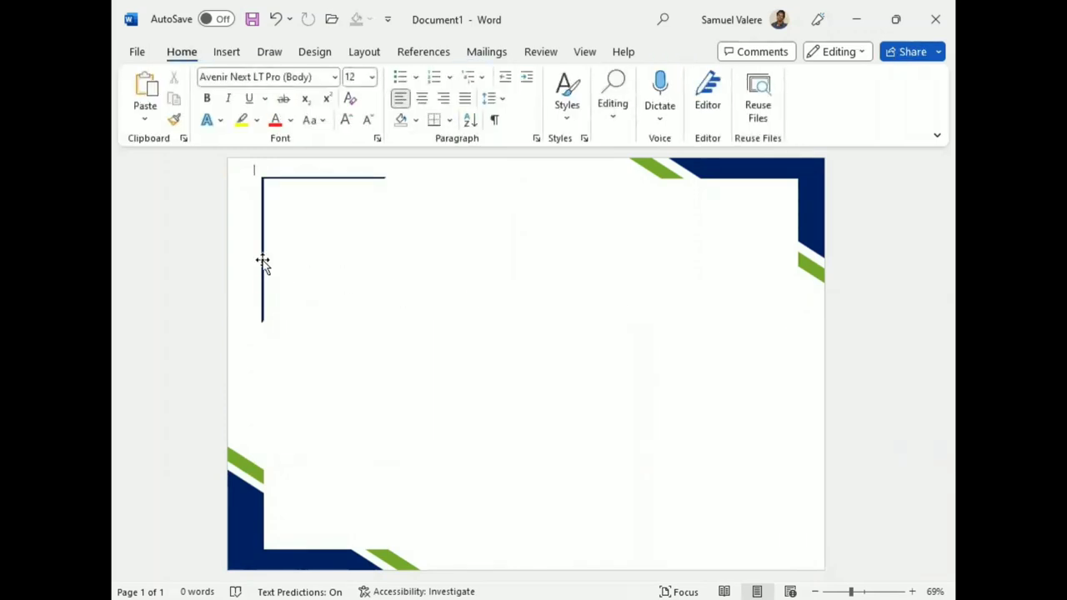
click(262, 261)
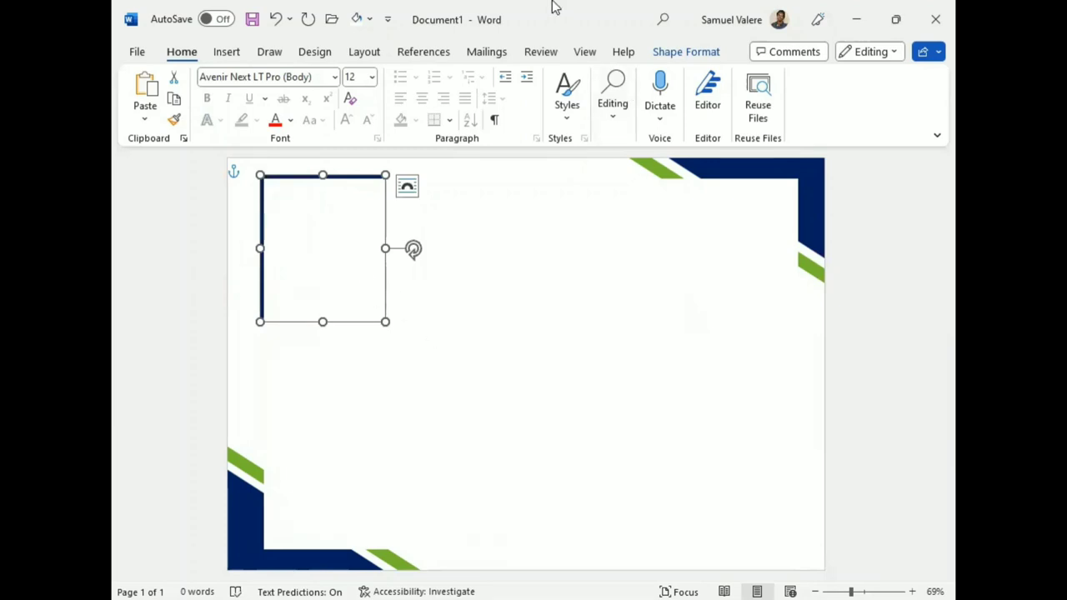
click(685, 52)
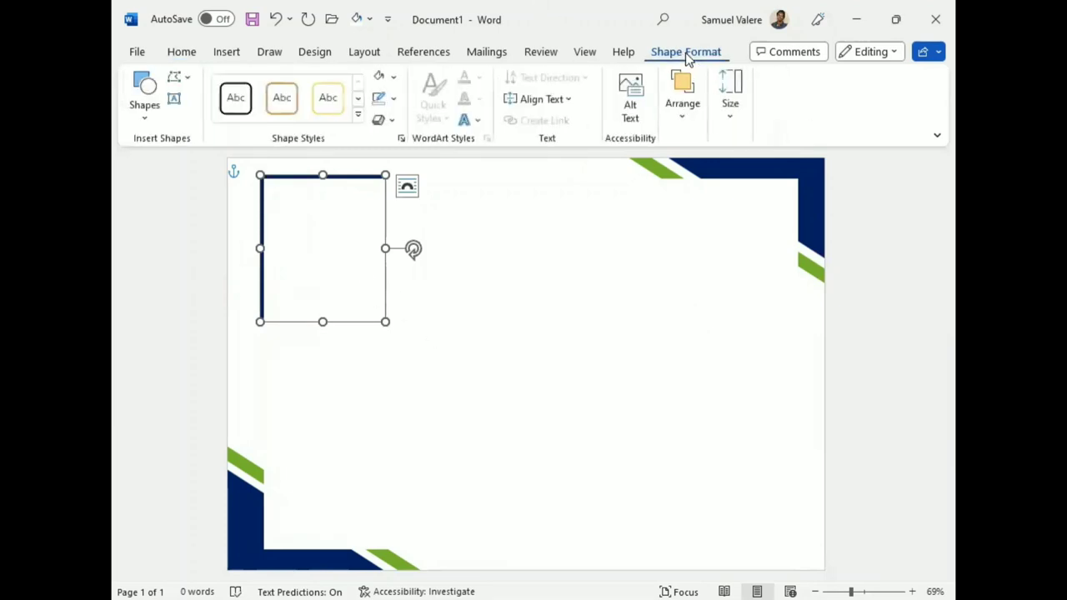
Step: Fill the top-left corner frame with the recent green, then copy and rotate it toward the bottom-right
click(396, 77)
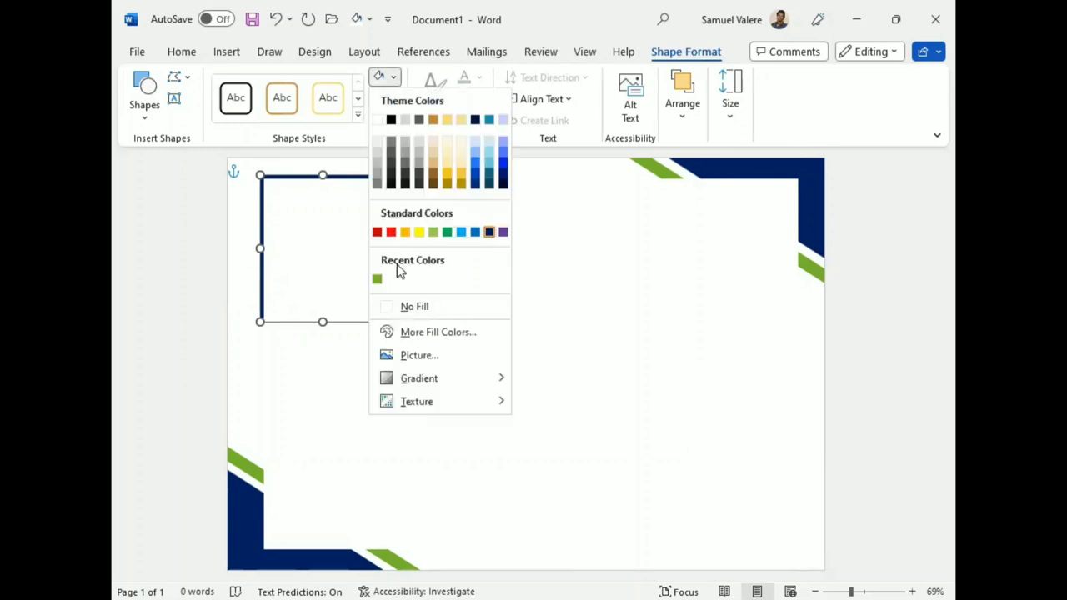
click(517, 328)
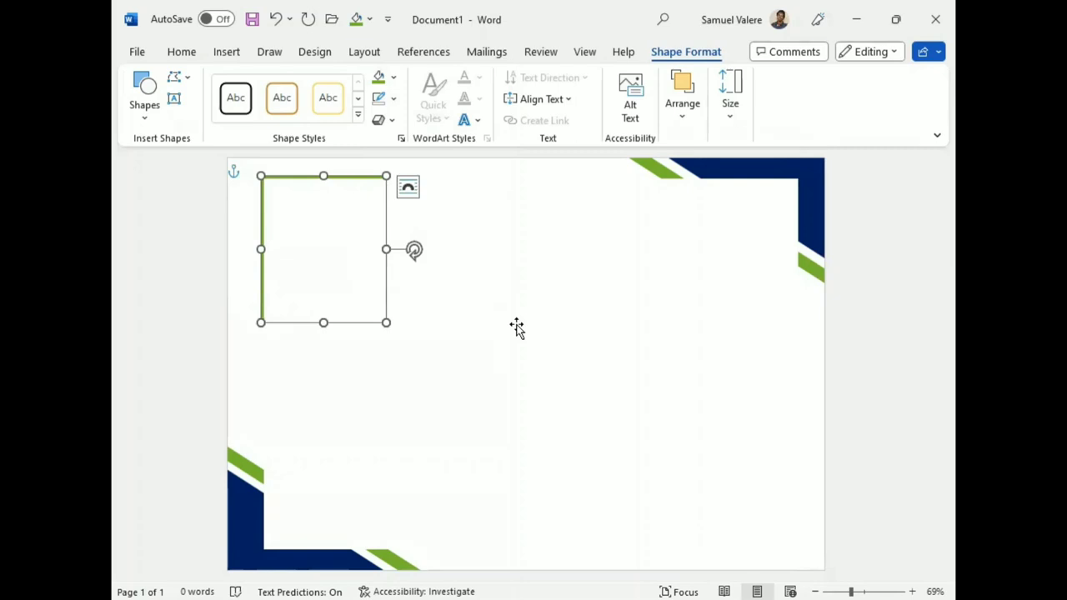
key(ctrl+z)
drag(300, 194, 686, 445)
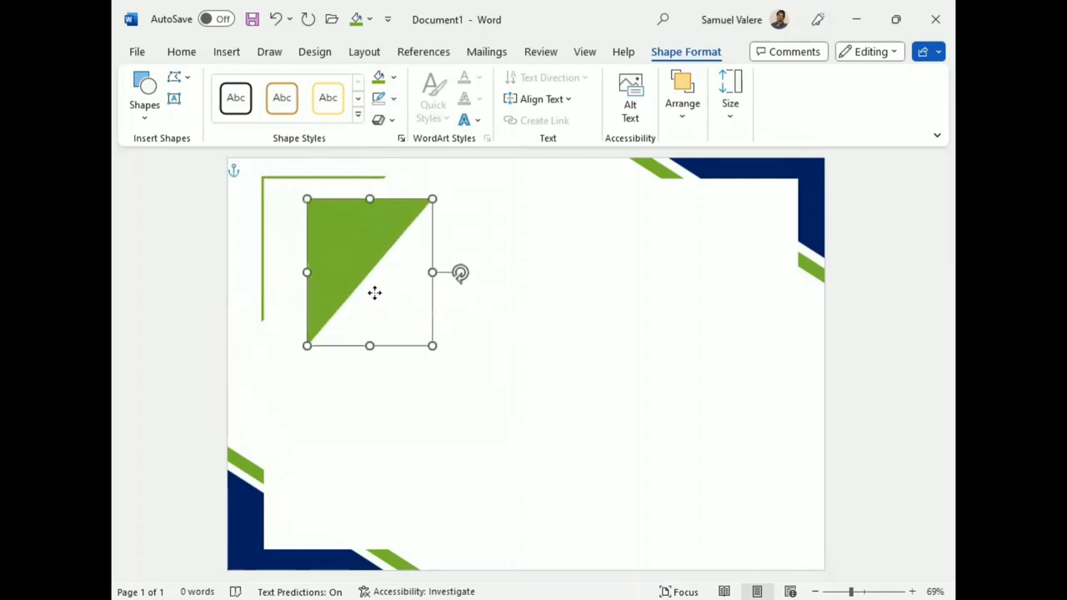
mouse_move(796, 463)
mouse_down()
mouse_move(673, 451)
mouse_move(772, 492)
mouse_move(771, 521)
mouse_up()
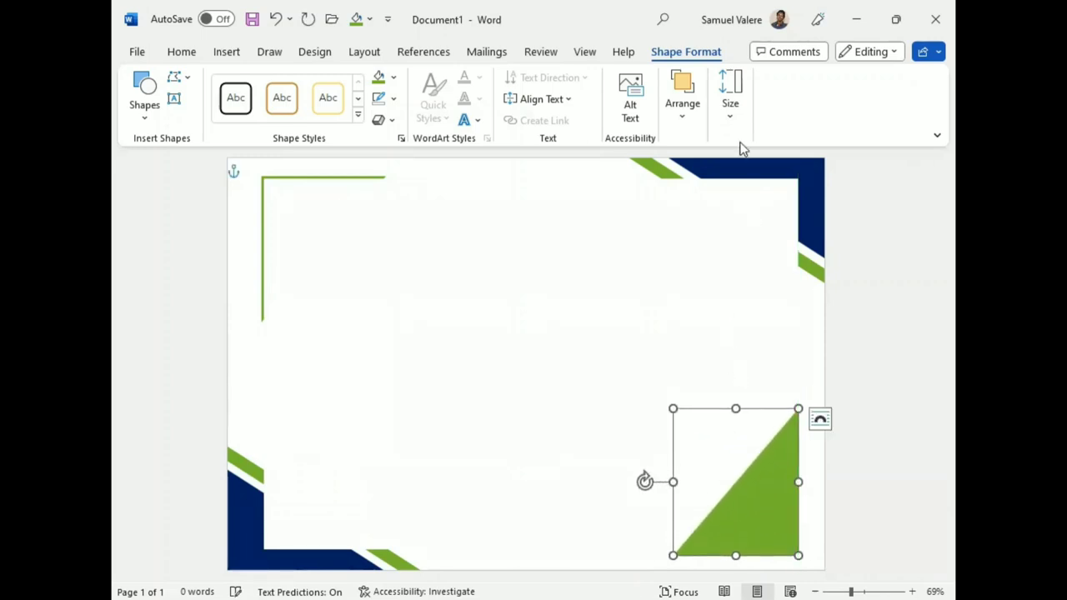
Step: Align the green copy flush into the bottom-right corner with small nudges
click(682, 116)
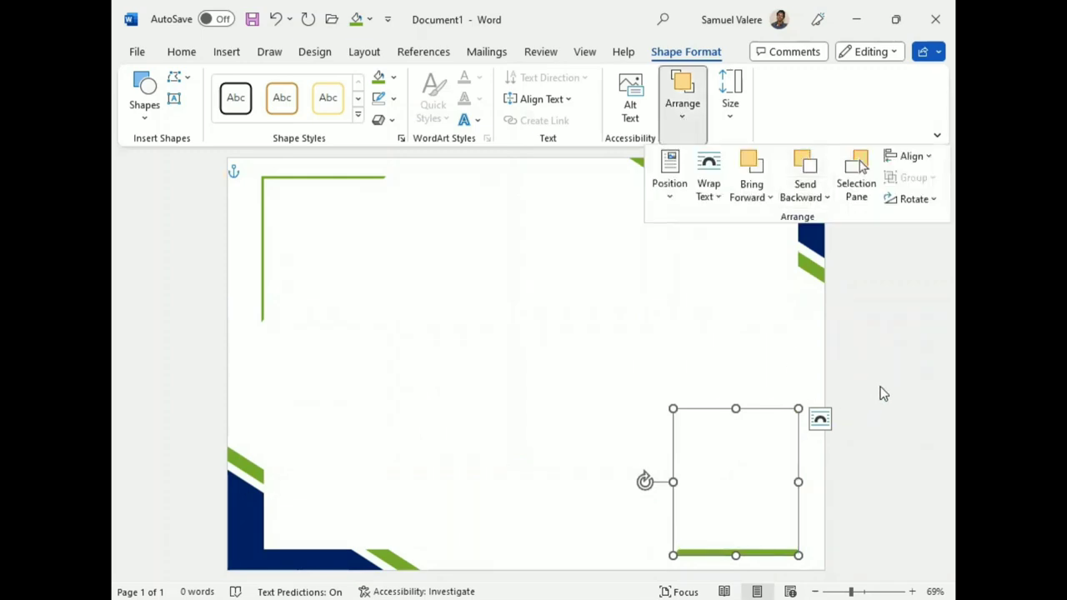
click(743, 557)
drag(760, 557, 778, 551)
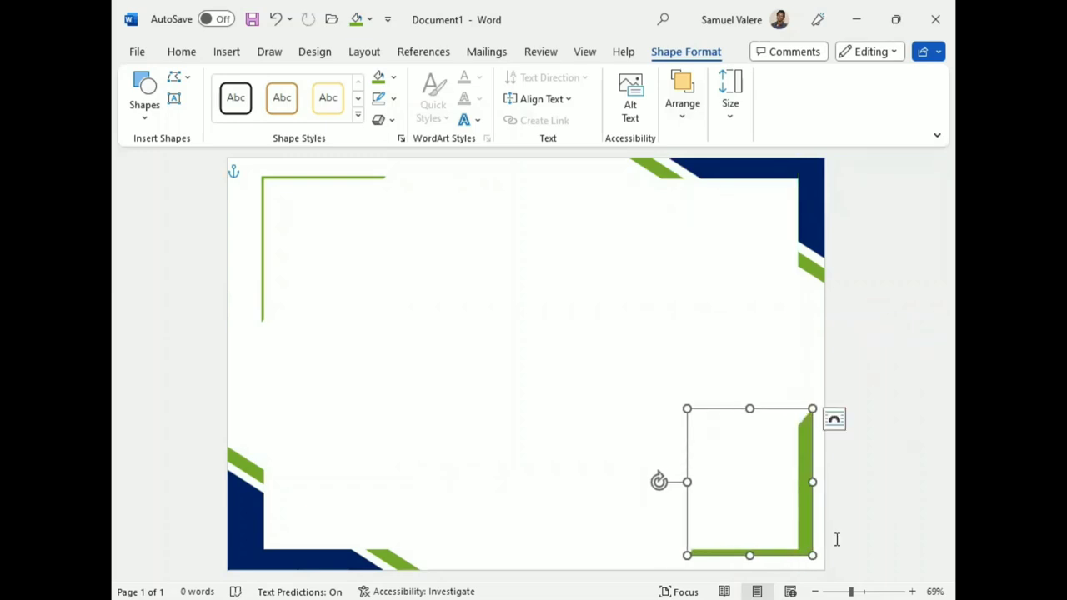
key(Left)
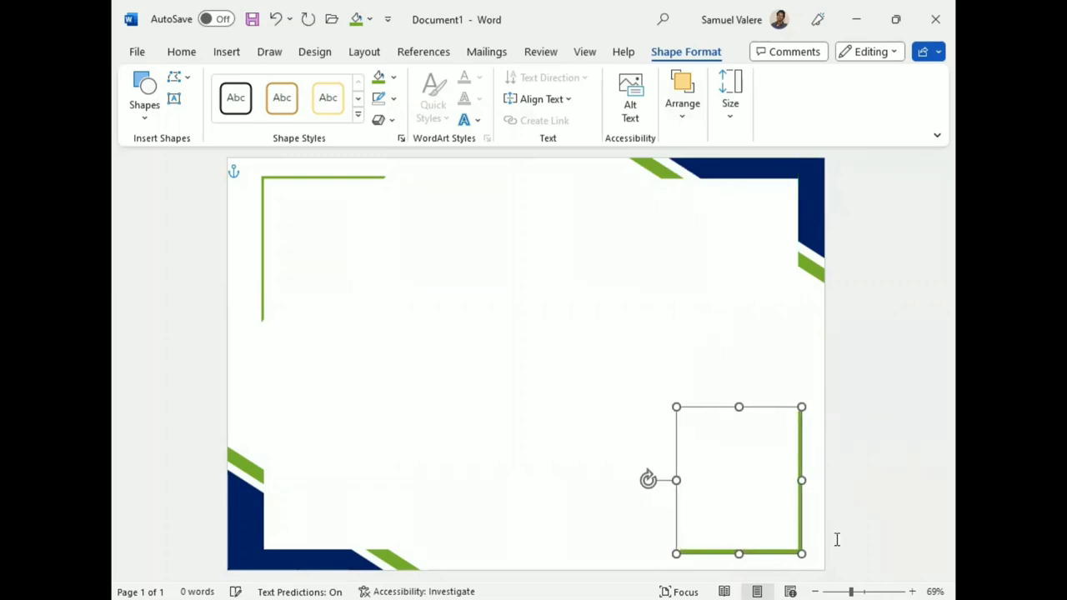
key(ctrl+Up)
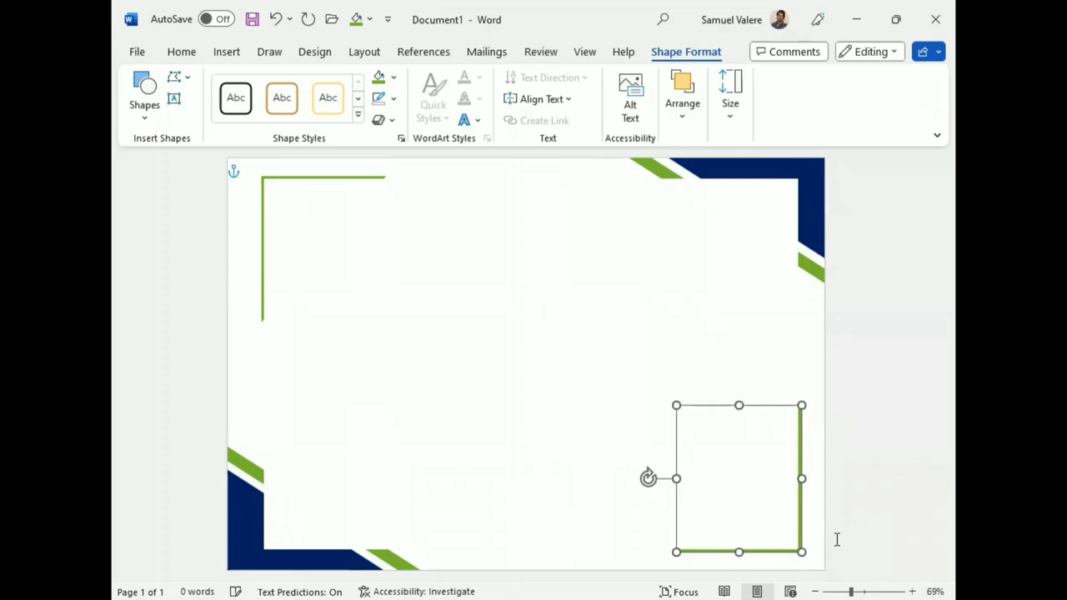
key(ctrl+Left)
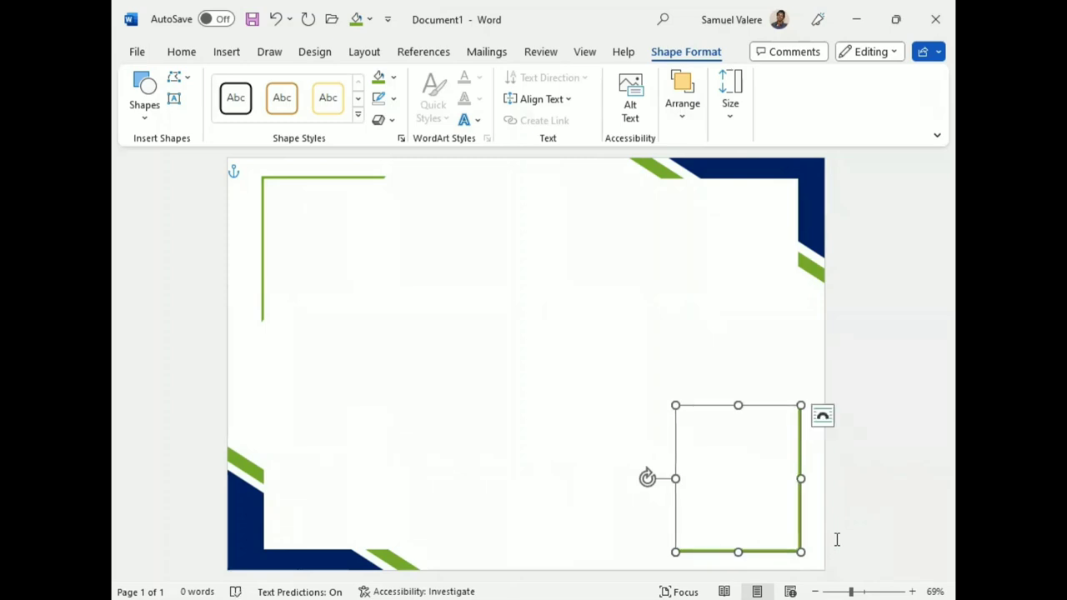
click(913, 414)
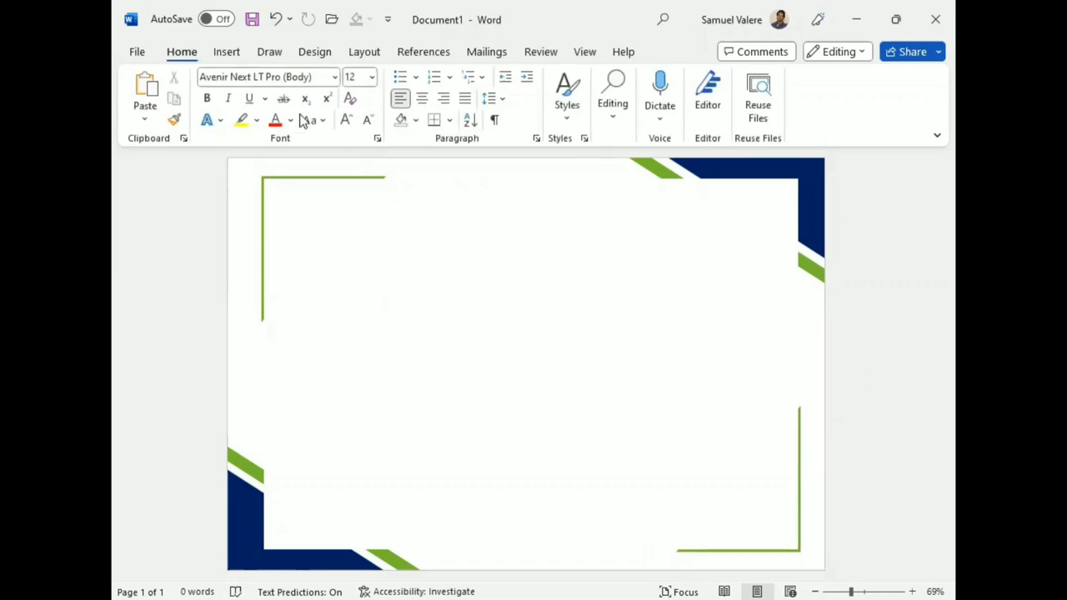
Step: Draw a text box near the top of the page for the title
click(226, 52)
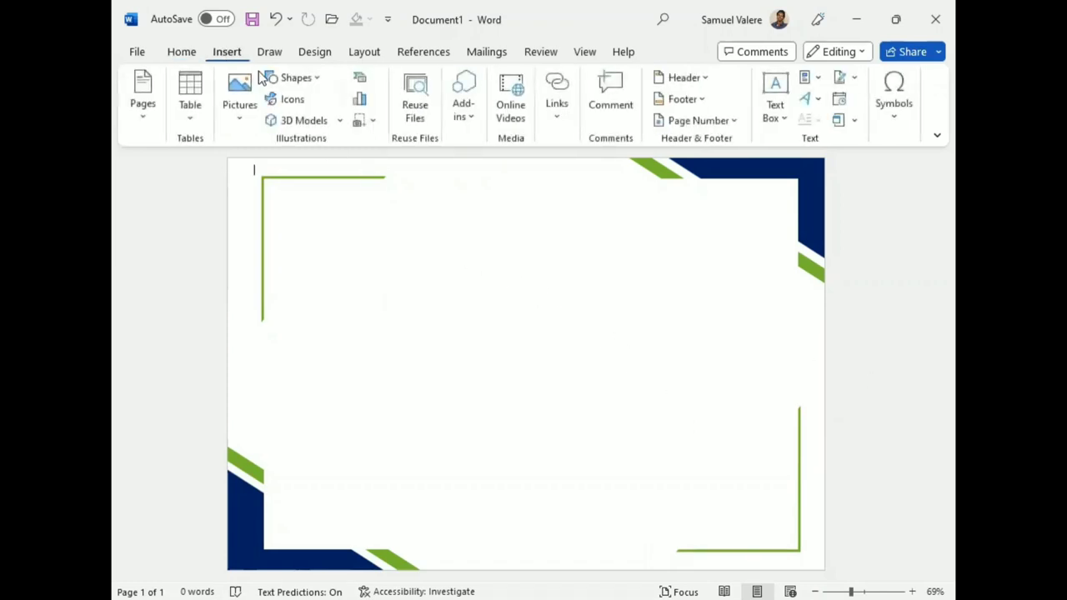
click(315, 77)
click(287, 121)
drag(324, 197, 539, 253)
text(Certificate)
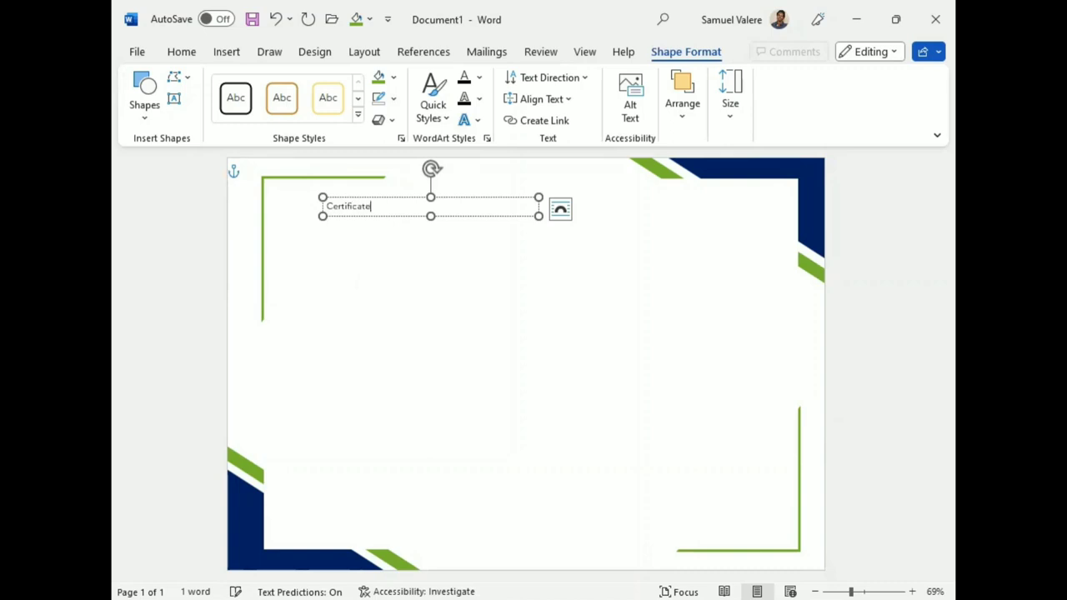
Step: Centre the word Certificate, enlarge its font, and widen the box to fit
drag(378, 207, 324, 207)
click(181, 52)
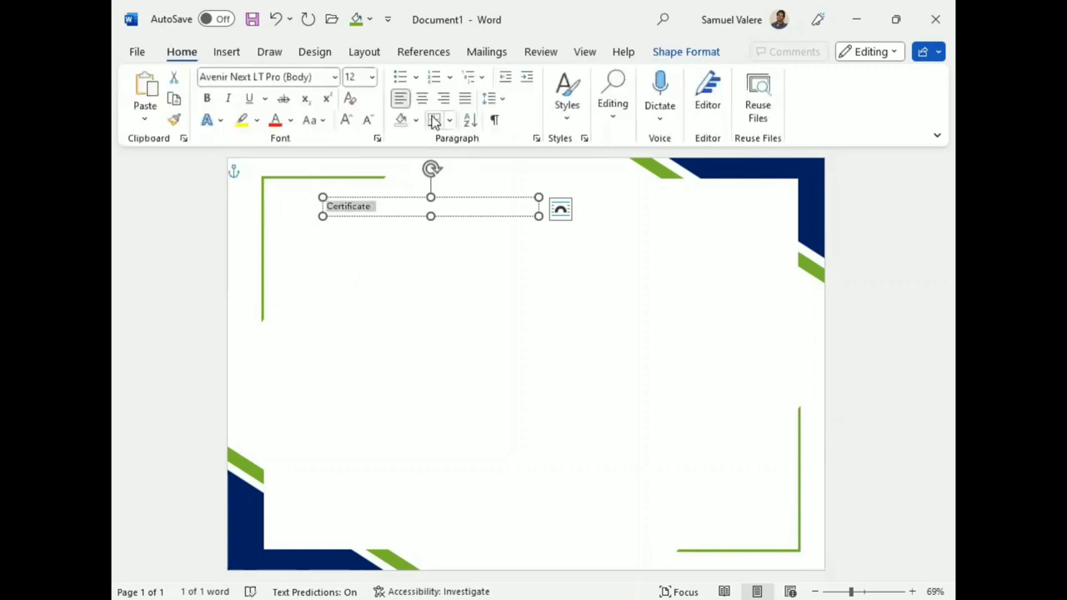
click(345, 120)
click(345, 119)
click(345, 119)
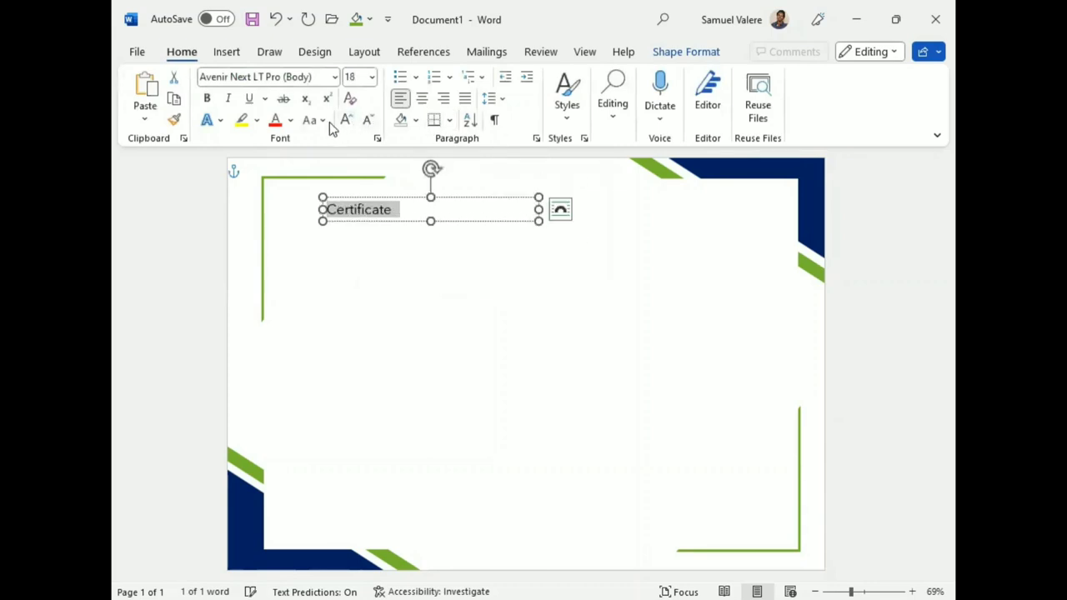
click(422, 98)
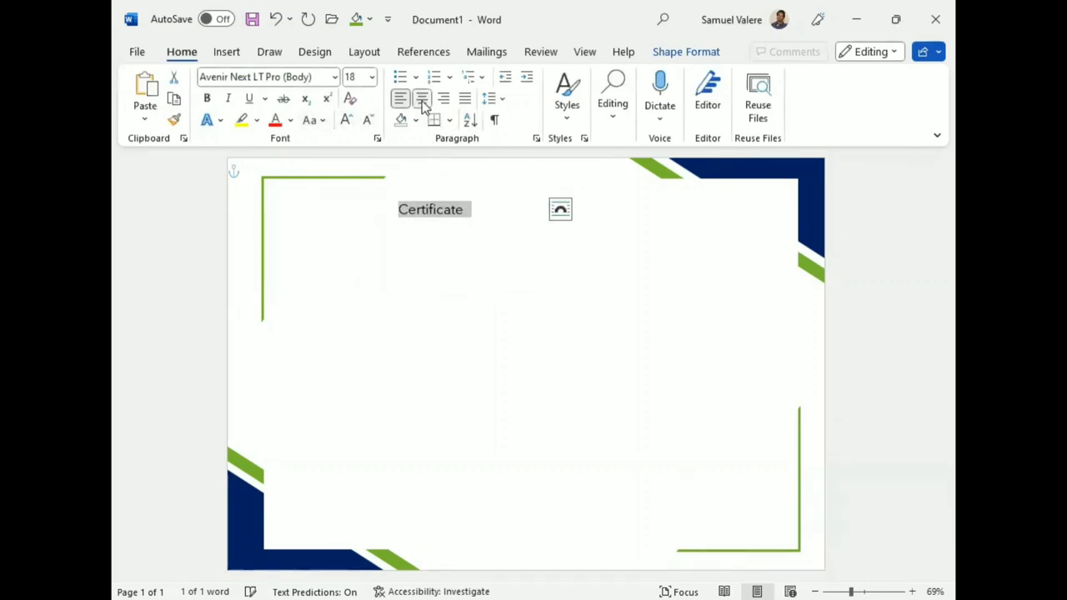
click(347, 120)
click(347, 120)
click(347, 120)
click(347, 120)
click(347, 120)
click(347, 120)
click(347, 120)
click(347, 120)
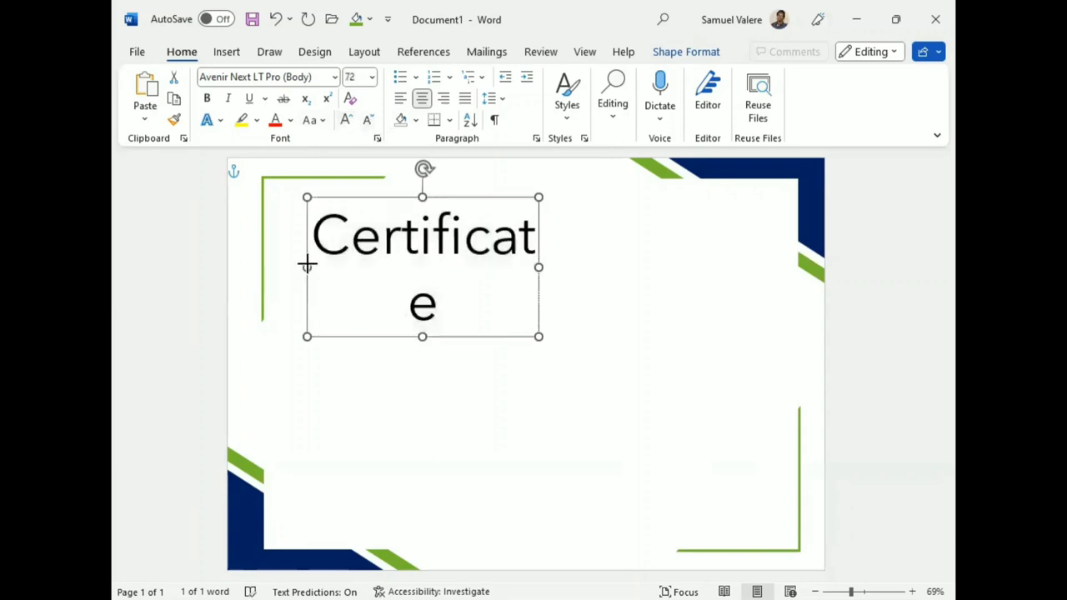
drag(323, 267, 270, 263)
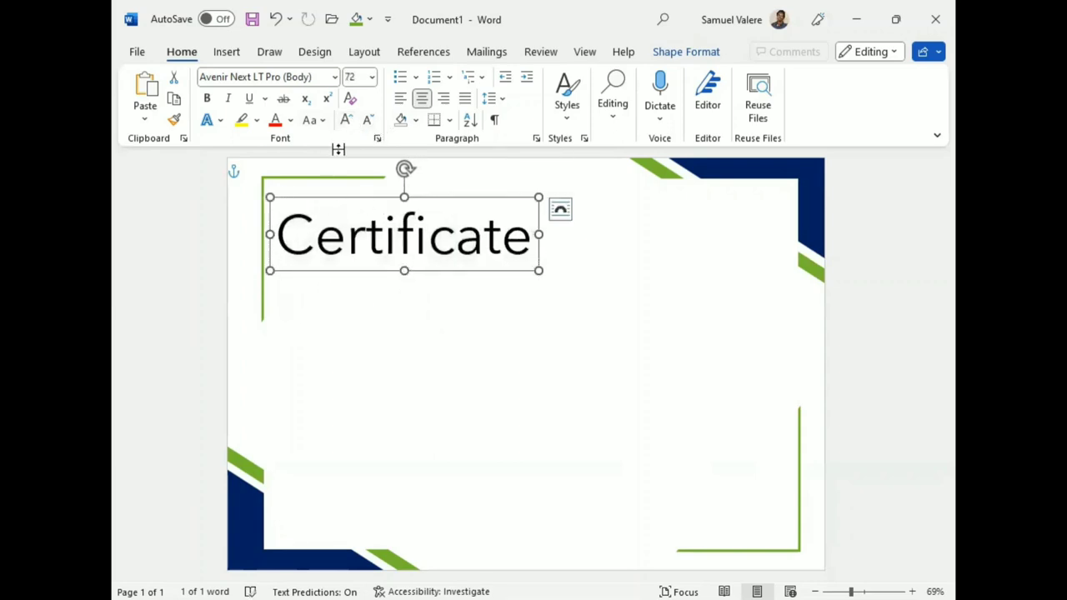
Step: Make the title uppercase CERTIFICATE at 60 pt and centre its box on the page
click(313, 120)
click(357, 190)
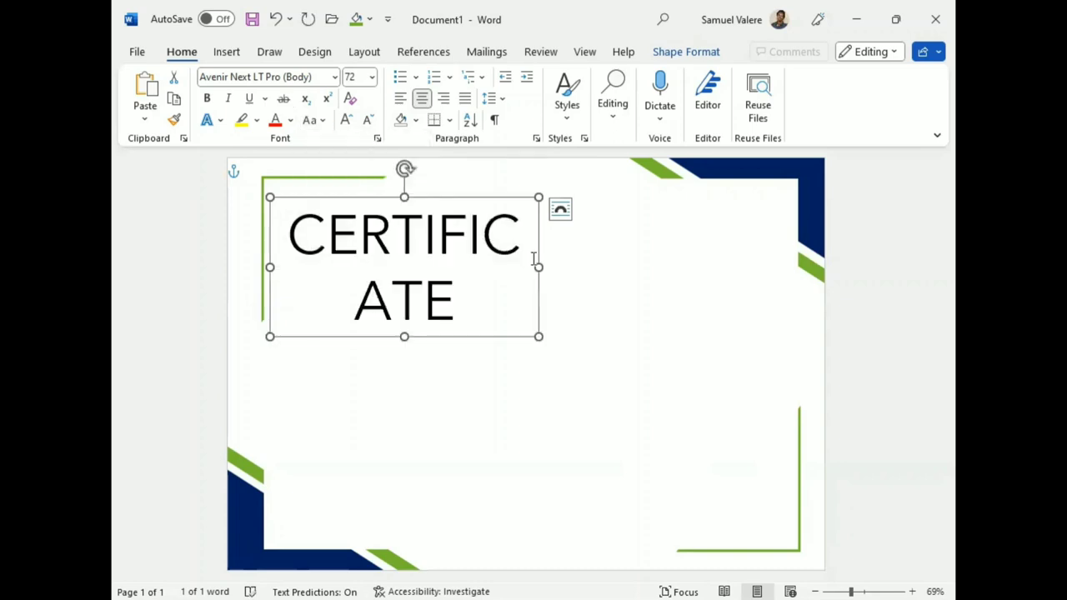
drag(538, 270, 620, 268)
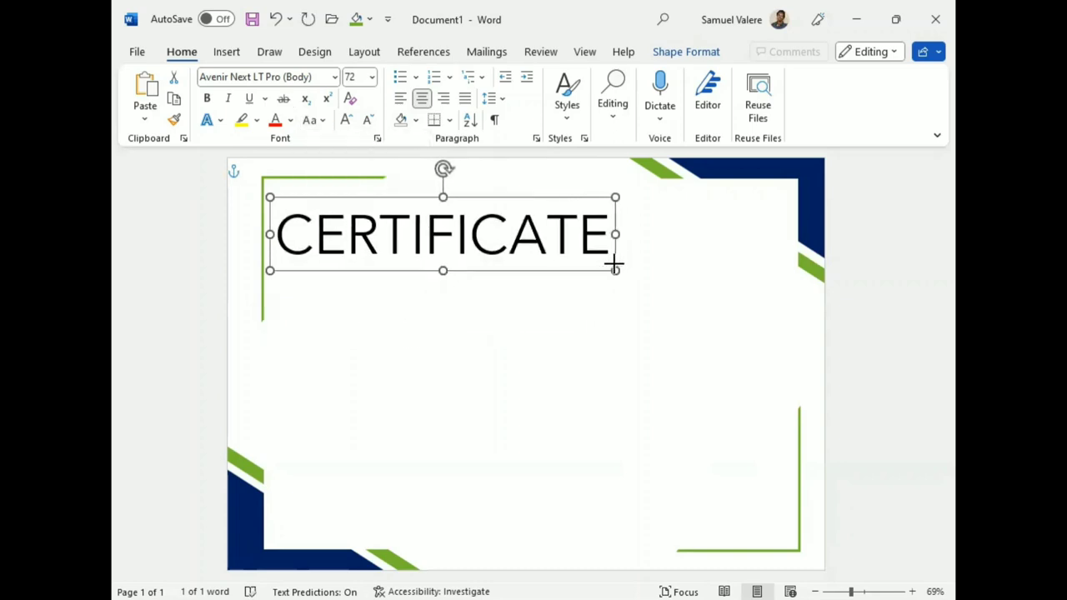
click(369, 121)
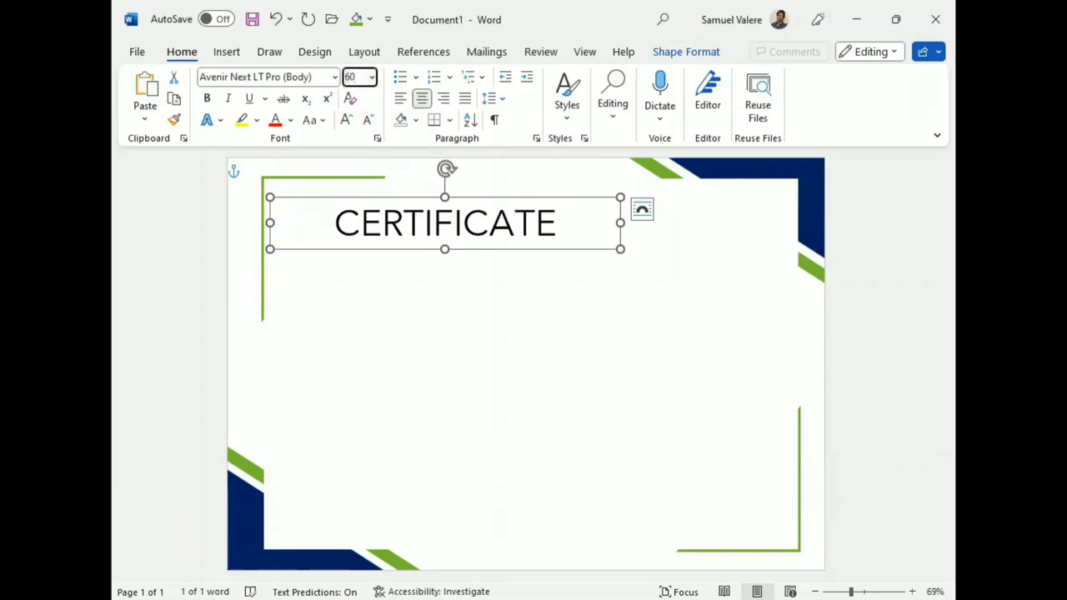
key(Return)
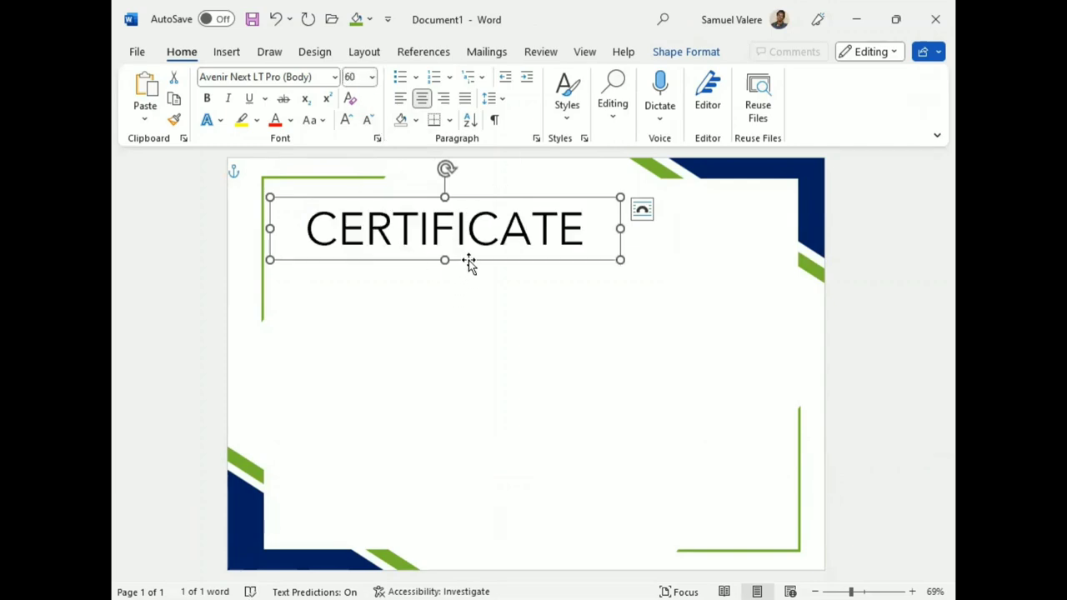
drag(469, 260, 566, 252)
Step: Colour the CERTIFICATE text dark blue and trim the box height to the lettering
click(683, 52)
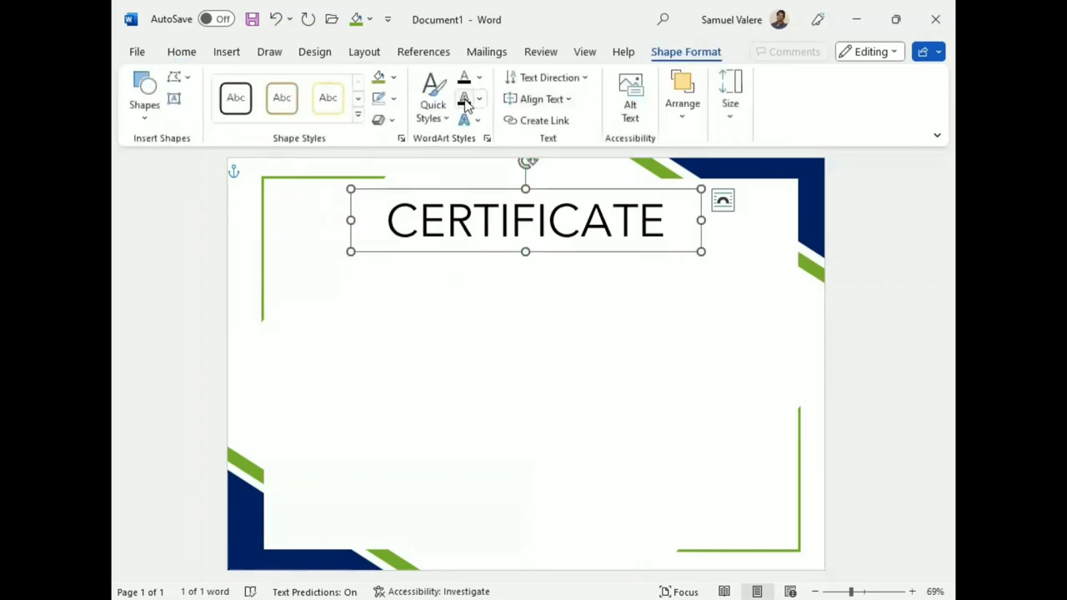
click(479, 78)
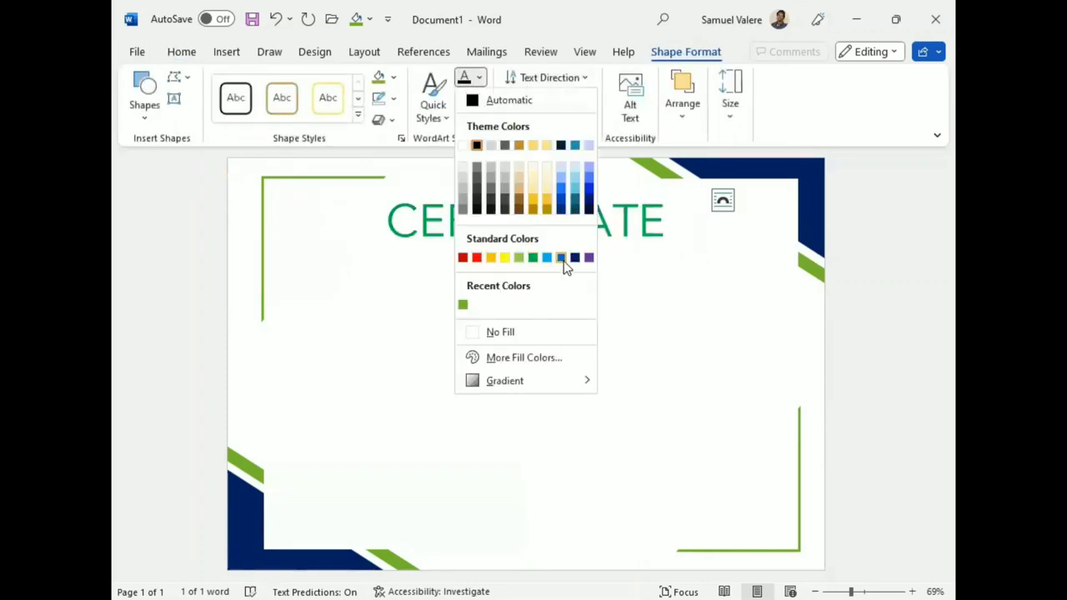
click(556, 257)
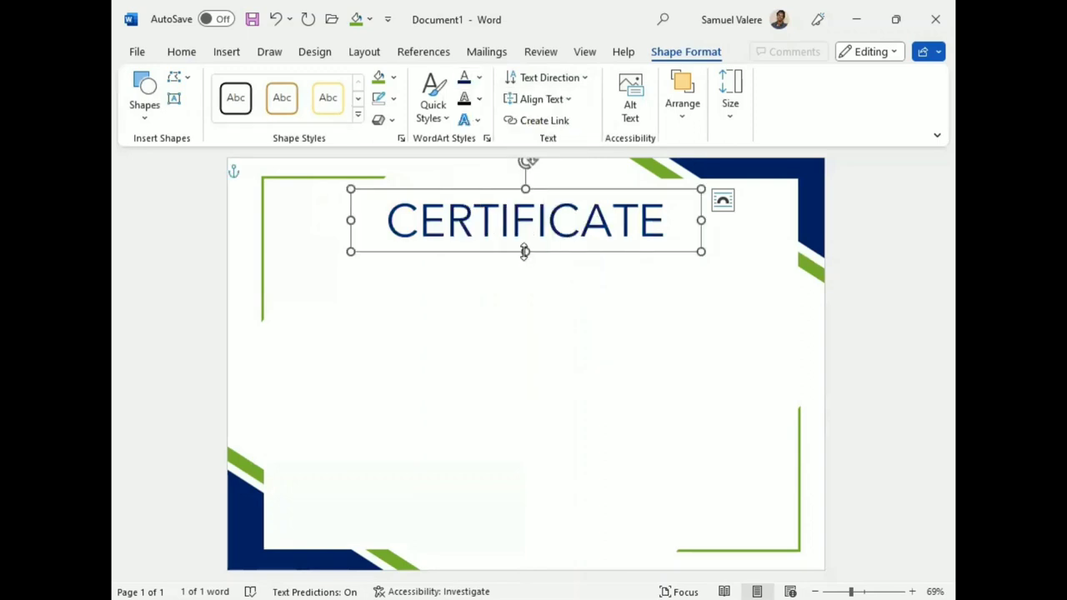
drag(524, 252, 523, 244)
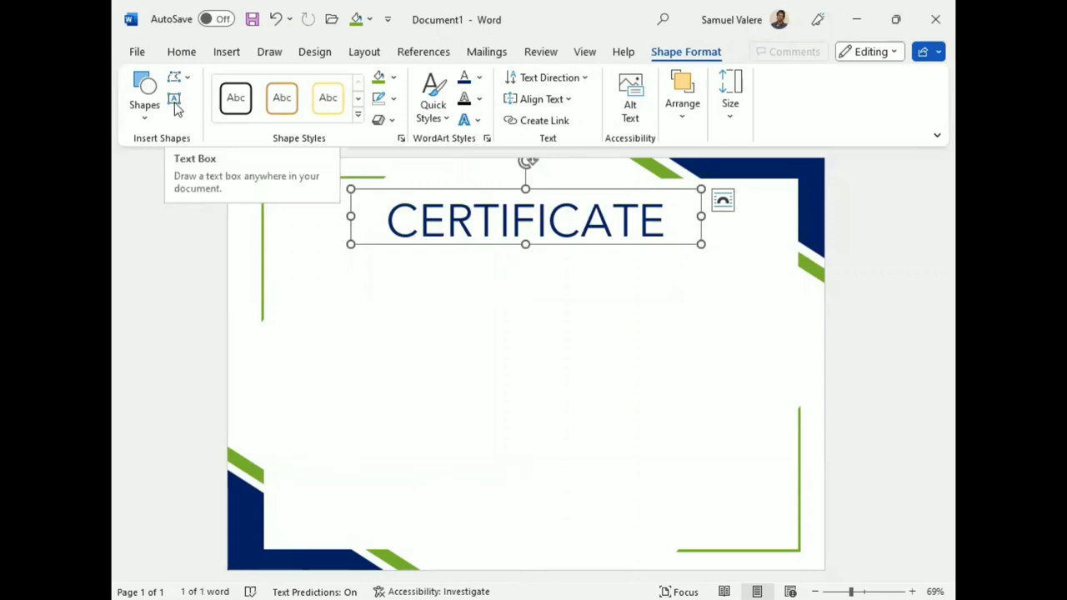
Step: Copy the green stripe into a wider, taller bar under CERTIFICATE and draw an Of Appreciation text box over it
click(247, 469)
mouse_move(247, 466)
mouse_down()
mouse_move(462, 357)
mouse_move(482, 399)
mouse_move(551, 248)
mouse_up()
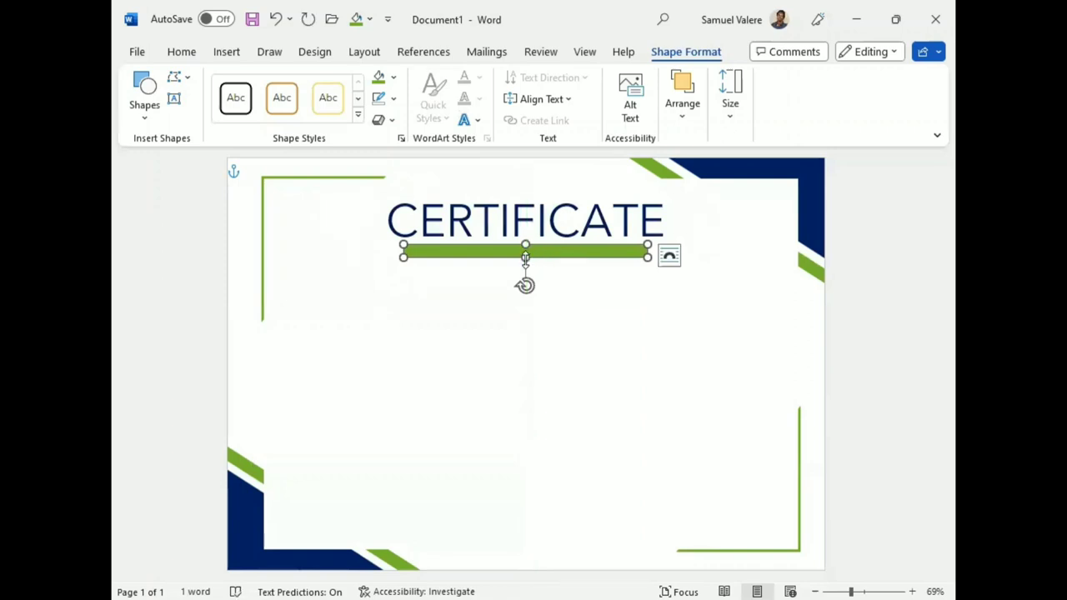
drag(525, 258, 525, 270)
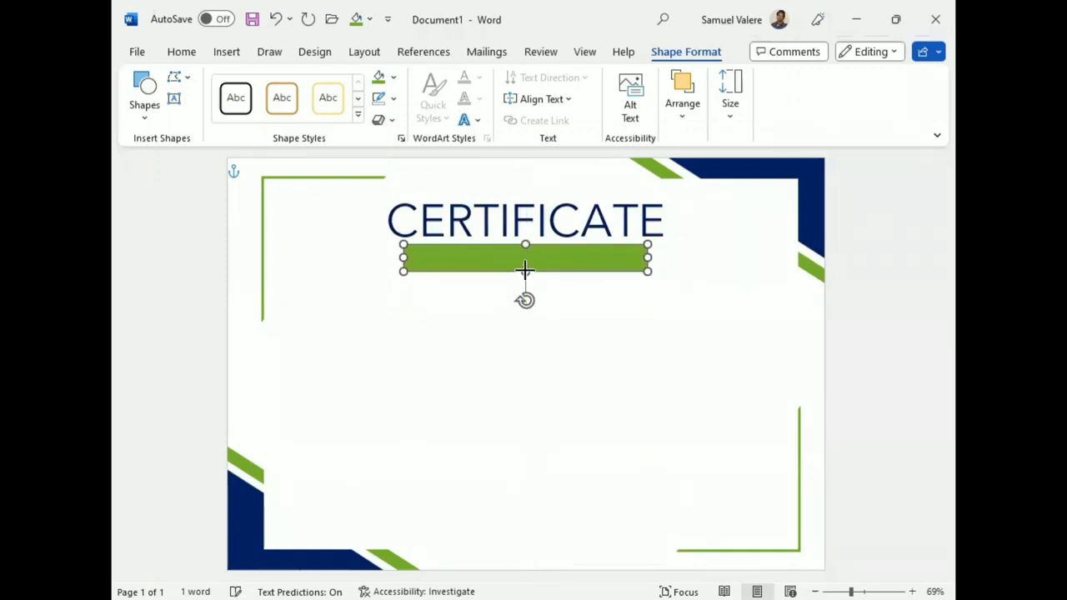
drag(647, 257, 681, 258)
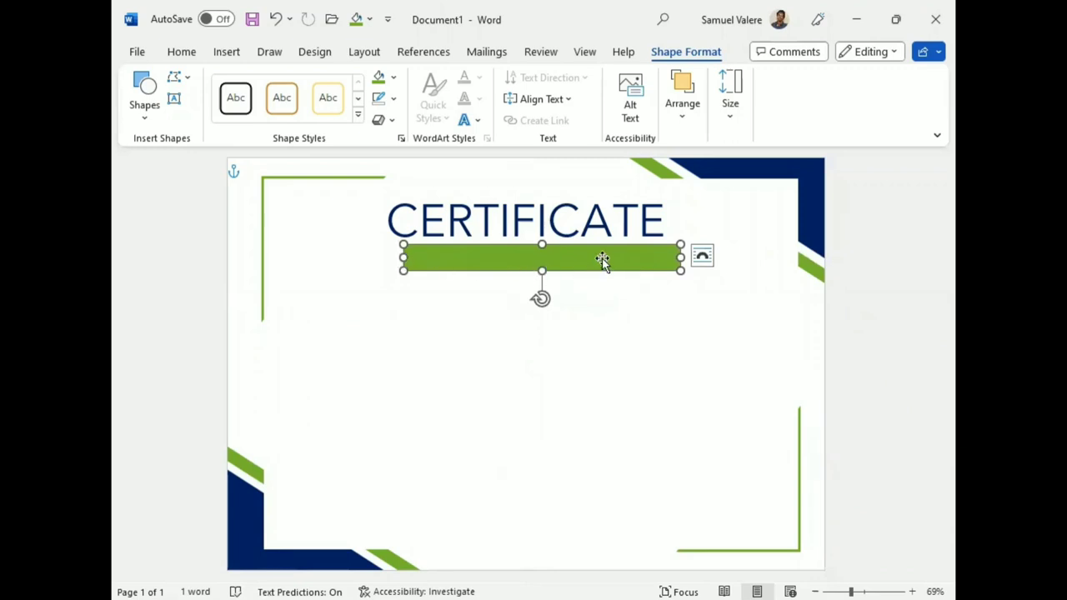
drag(605, 261, 590, 257)
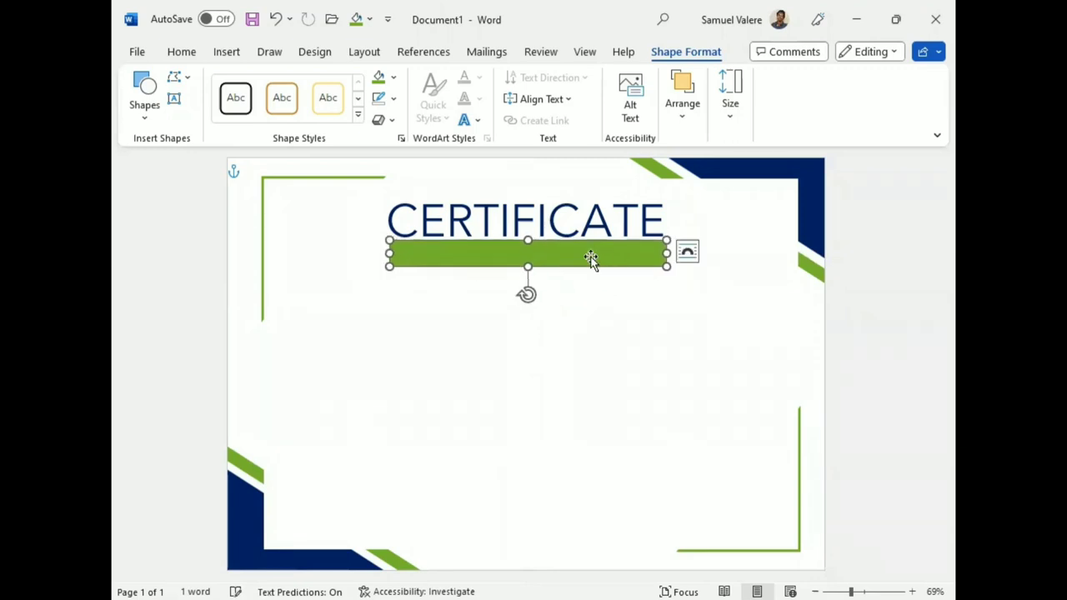
click(173, 100)
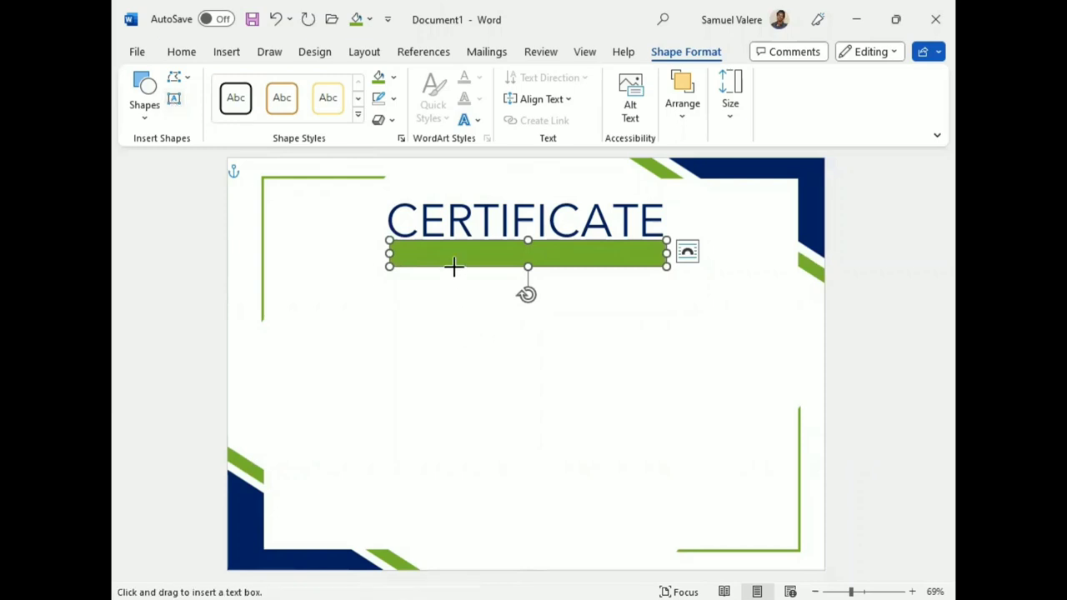
drag(433, 247, 630, 264)
text(Of Appreciation)
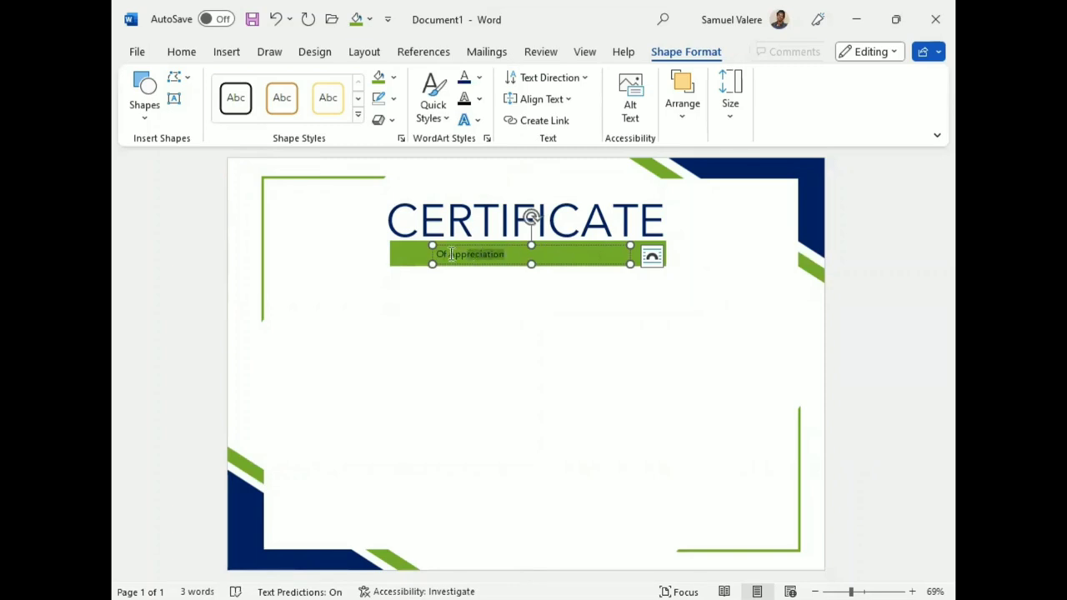
Step: Make the banner text OF APPRECIATION uppercase, centred, bold and 18 pt
drag(511, 254, 433, 253)
click(182, 53)
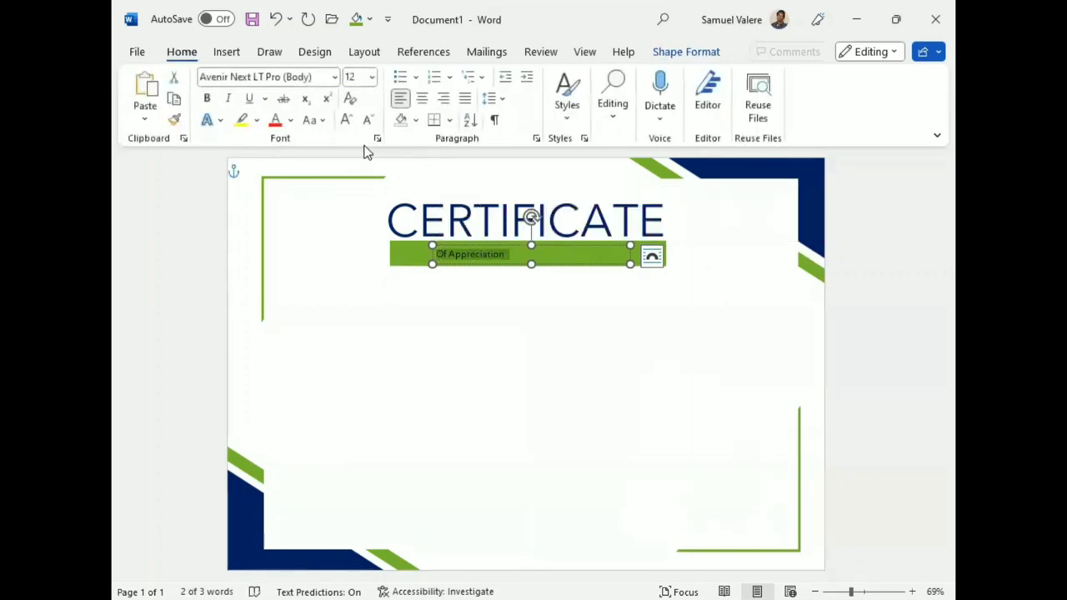
click(316, 120)
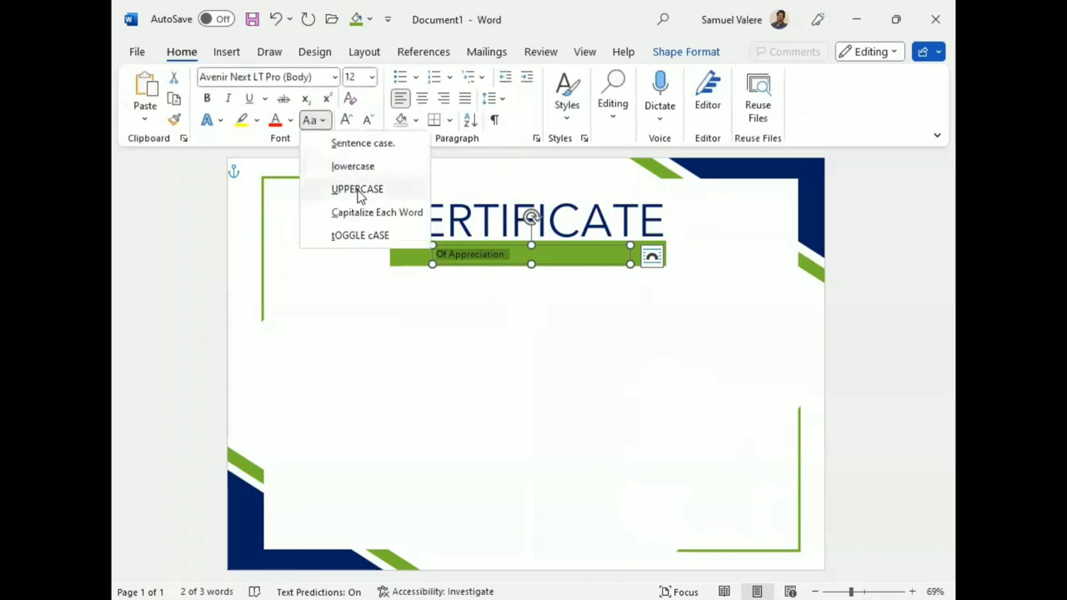
click(356, 189)
click(422, 99)
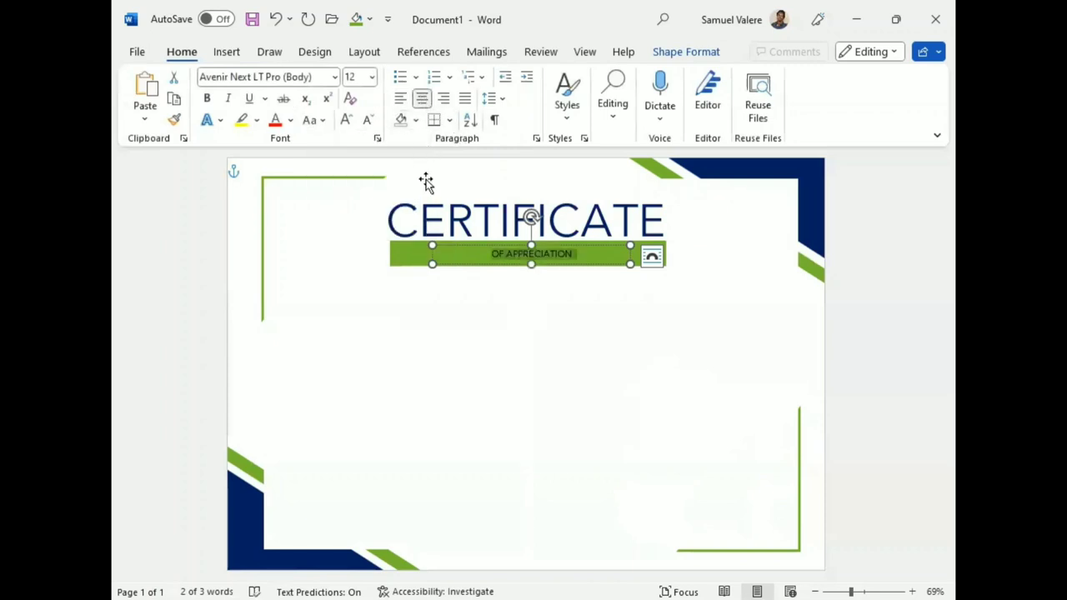
click(346, 122)
click(346, 121)
click(347, 121)
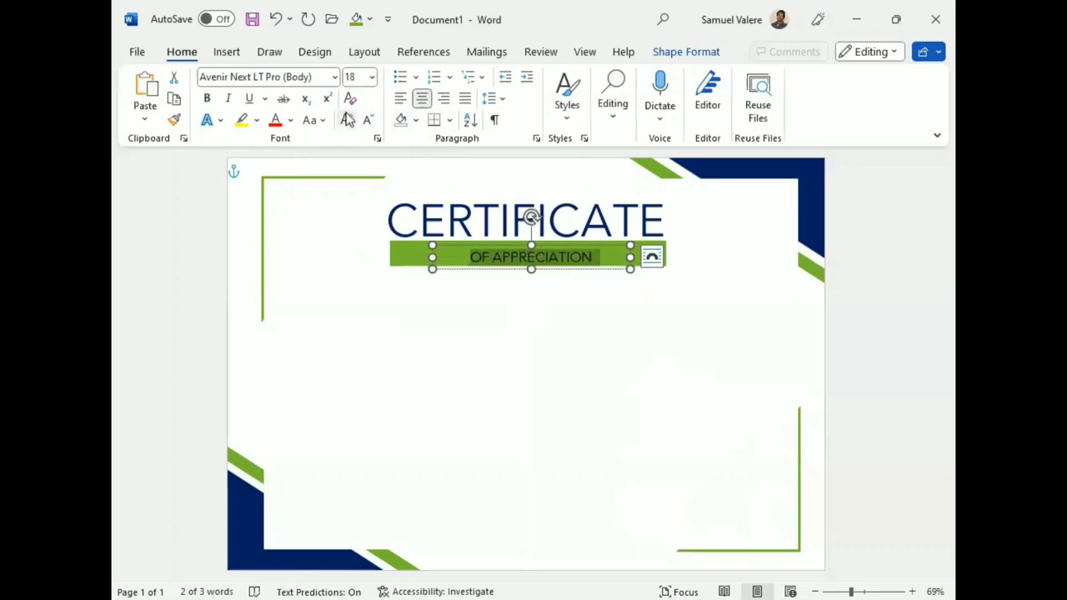
key(ctrl+b)
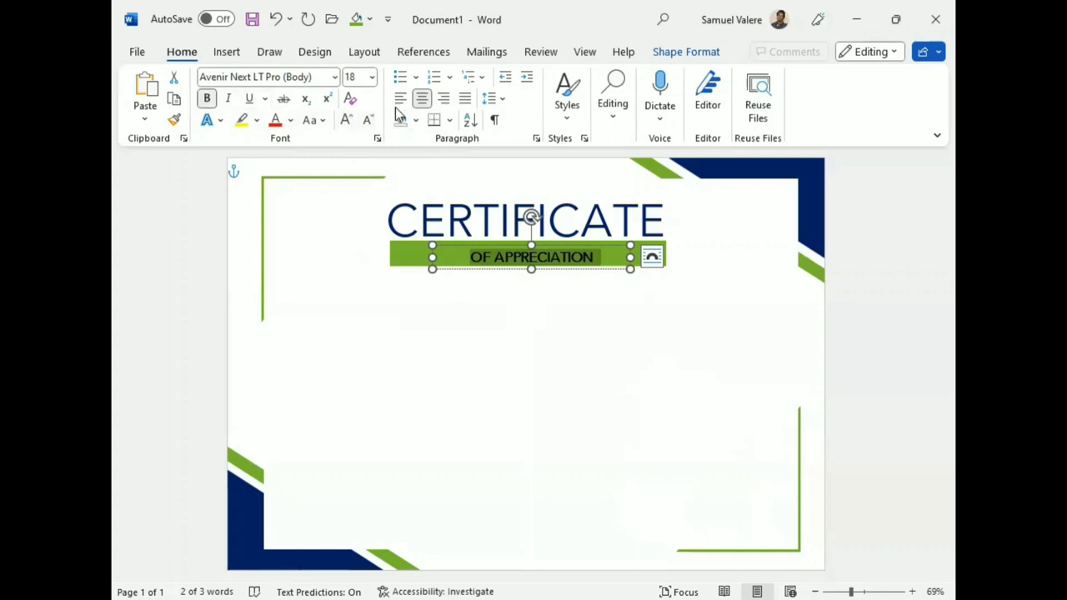
Step: Turn the OF APPRECIATION text white and centre its box on the green bar
click(677, 54)
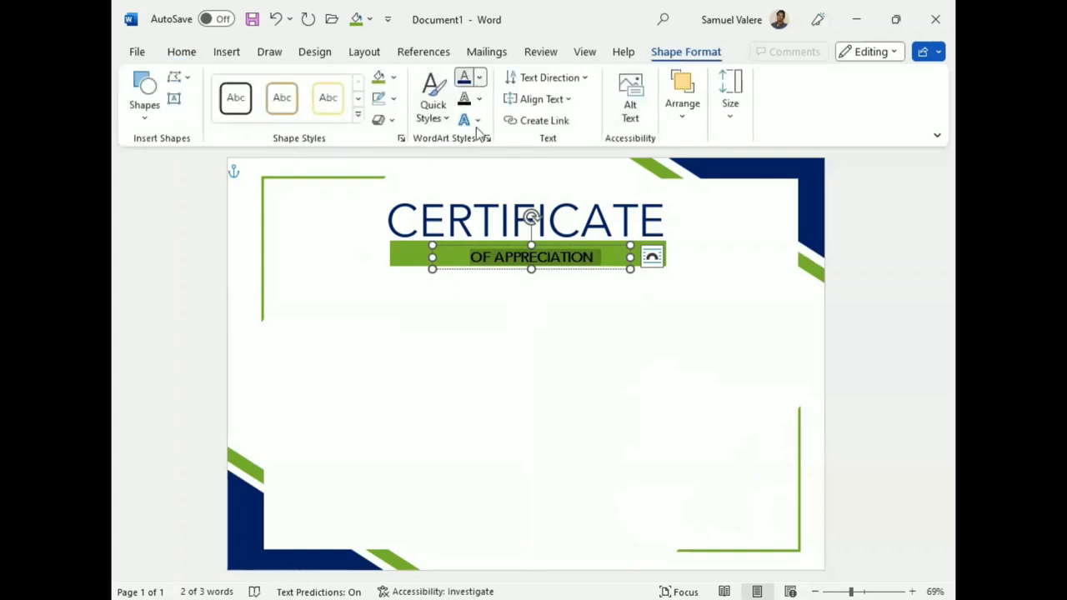
click(480, 77)
click(470, 143)
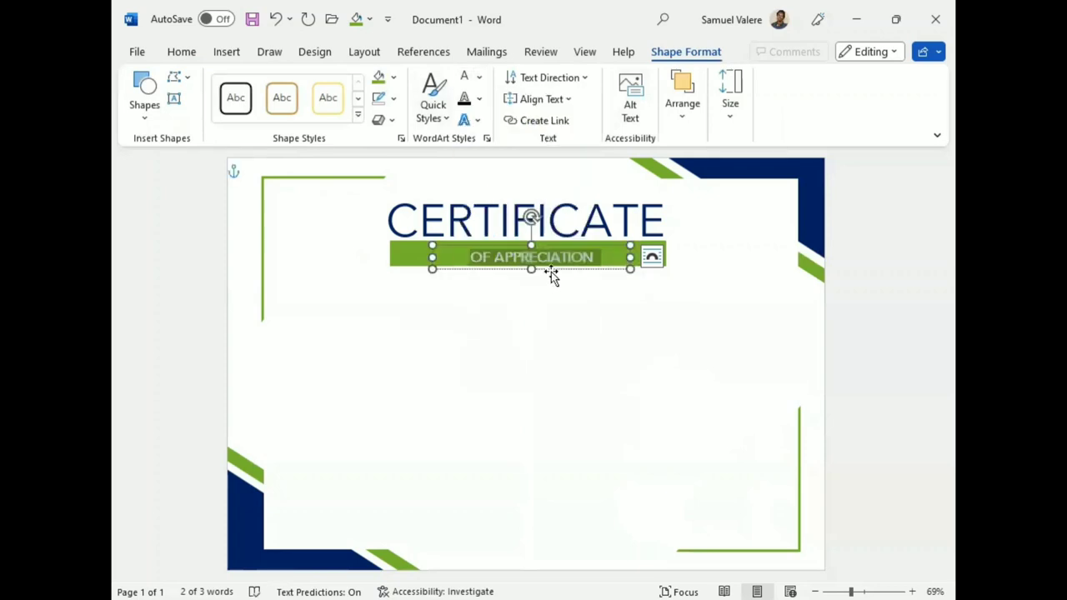
drag(555, 275, 542, 267)
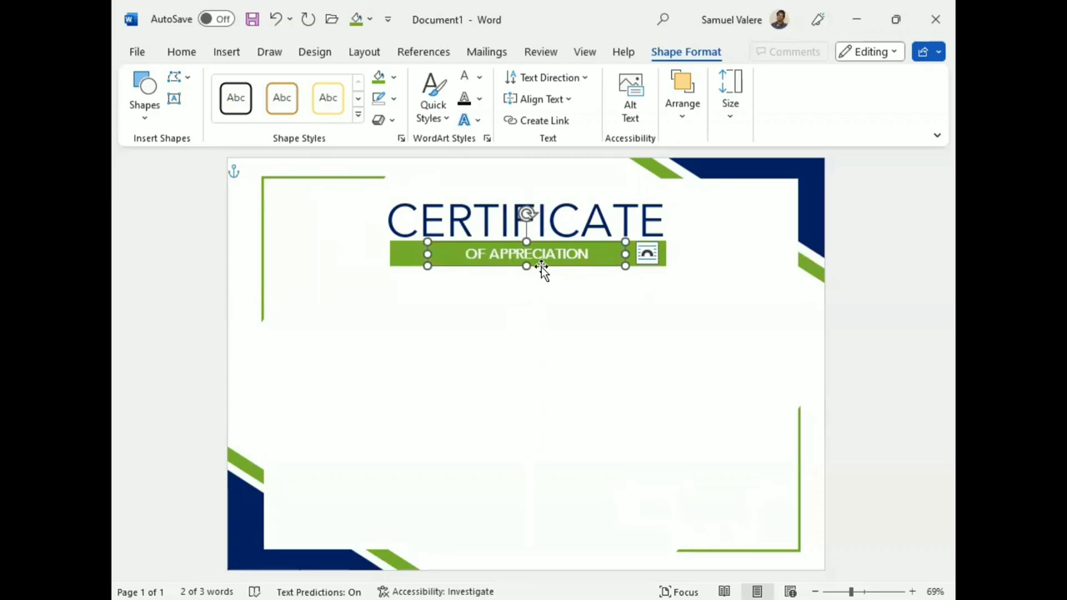
double_click(552, 254)
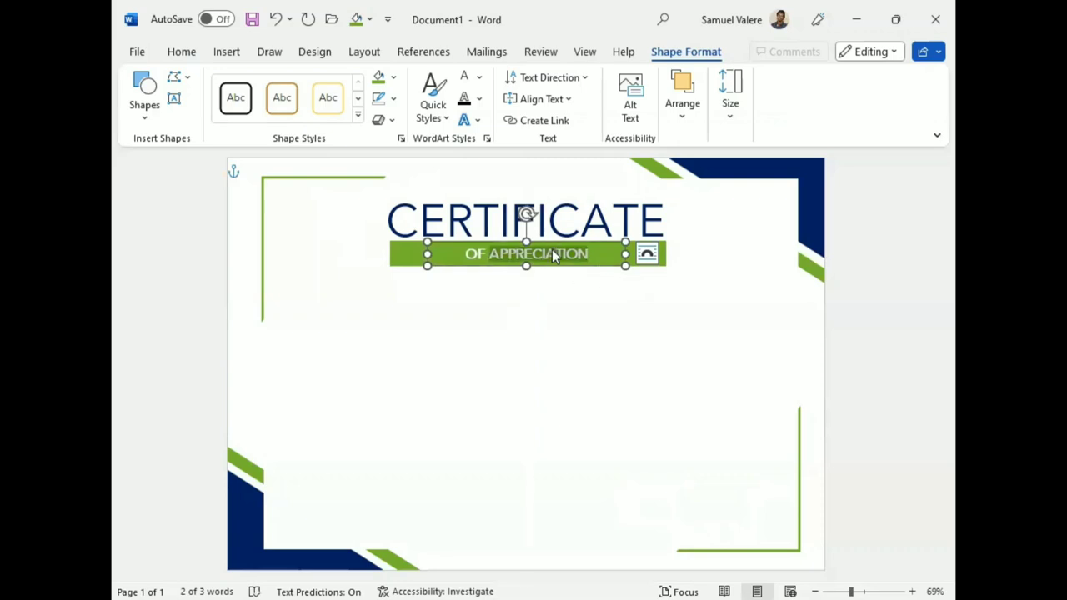
click(553, 255)
click(181, 52)
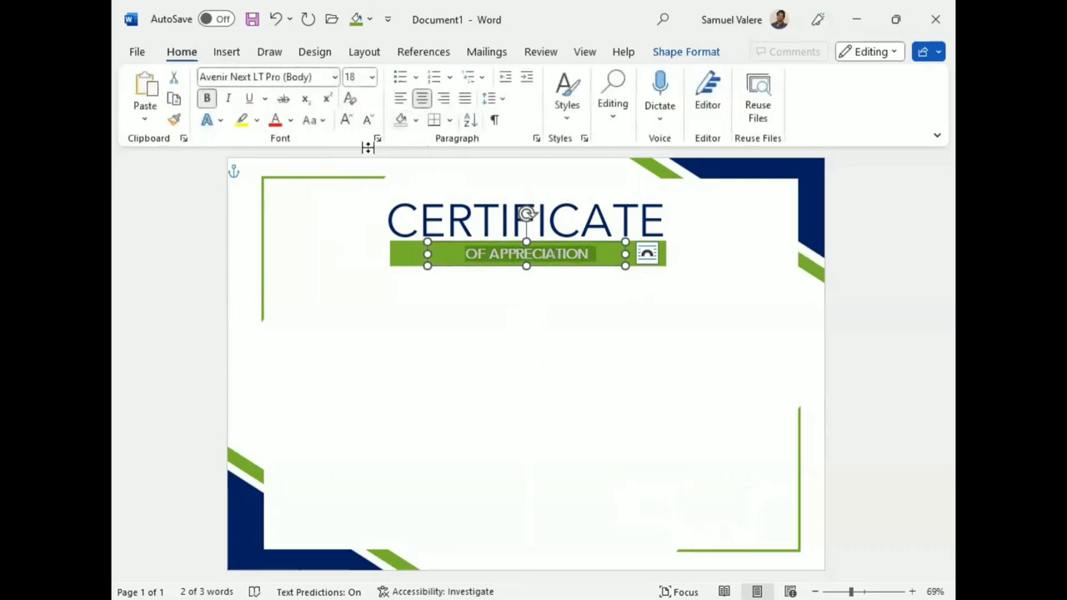
Step: Expand the OF APPRECIATION character spacing by 2 pt
click(377, 138)
click(402, 119)
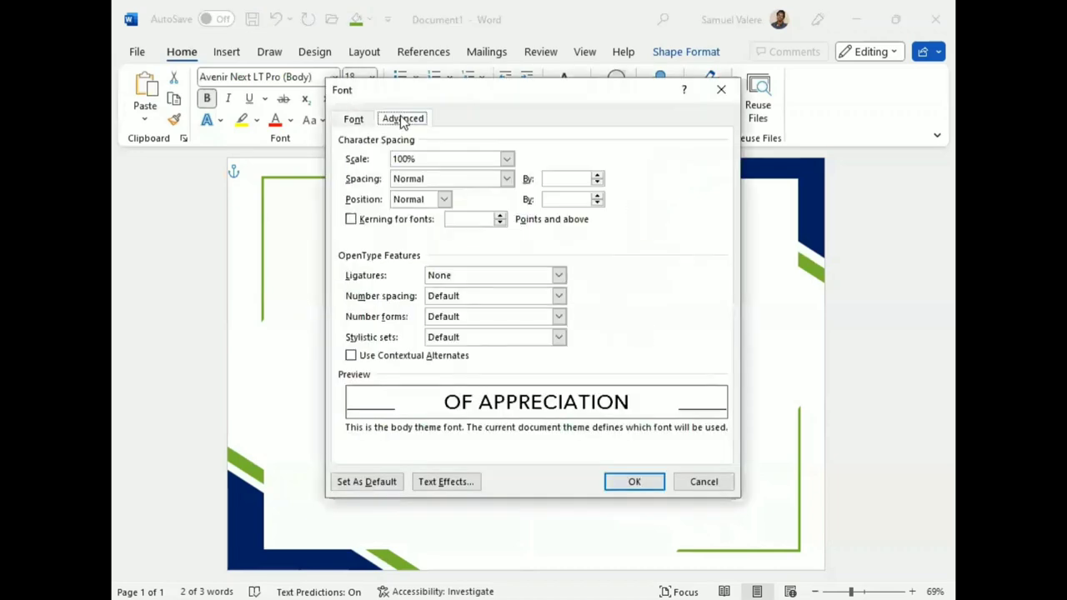
click(506, 179)
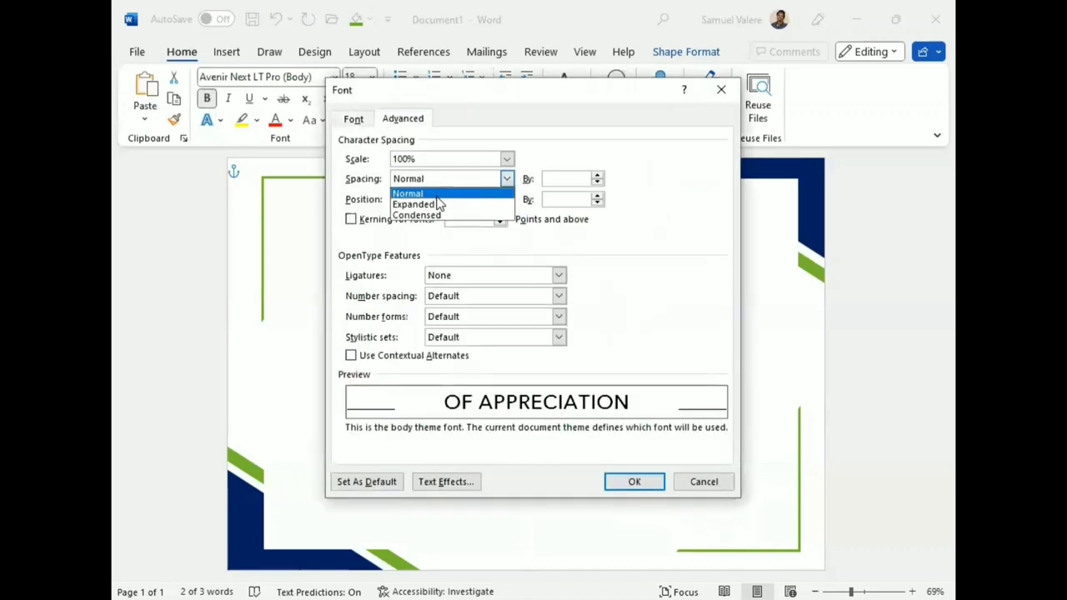
click(417, 205)
click(597, 177)
click(597, 177)
click(597, 176)
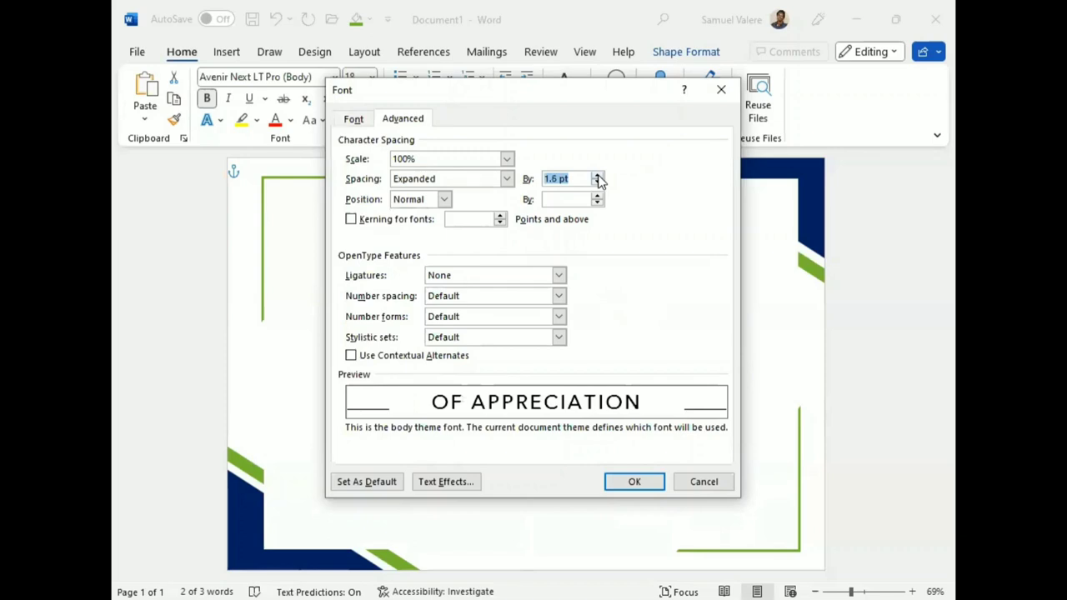
click(597, 176)
click(597, 177)
click(629, 483)
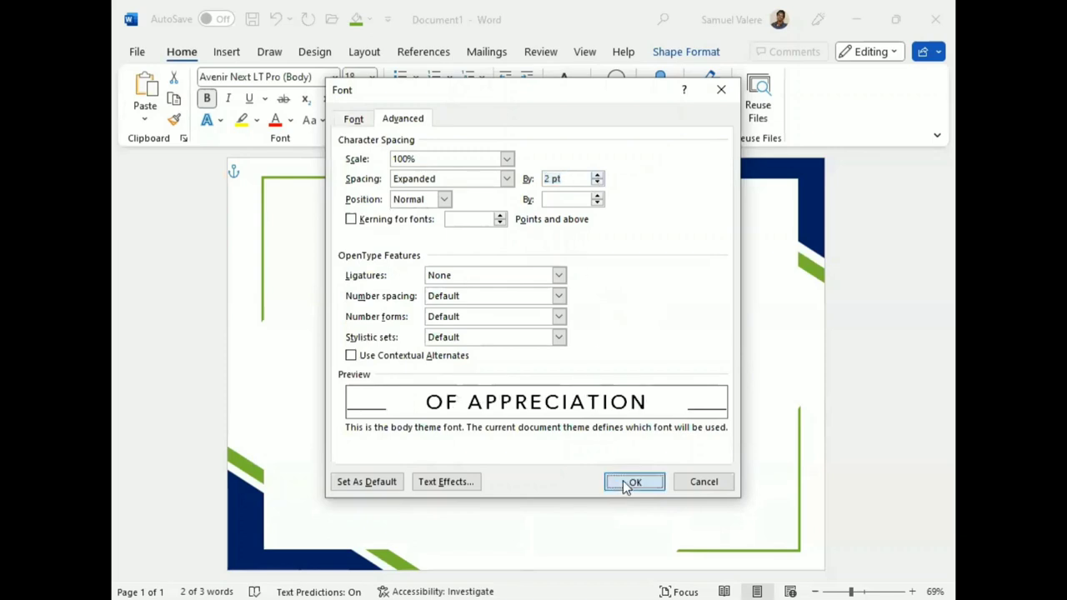
click(497, 303)
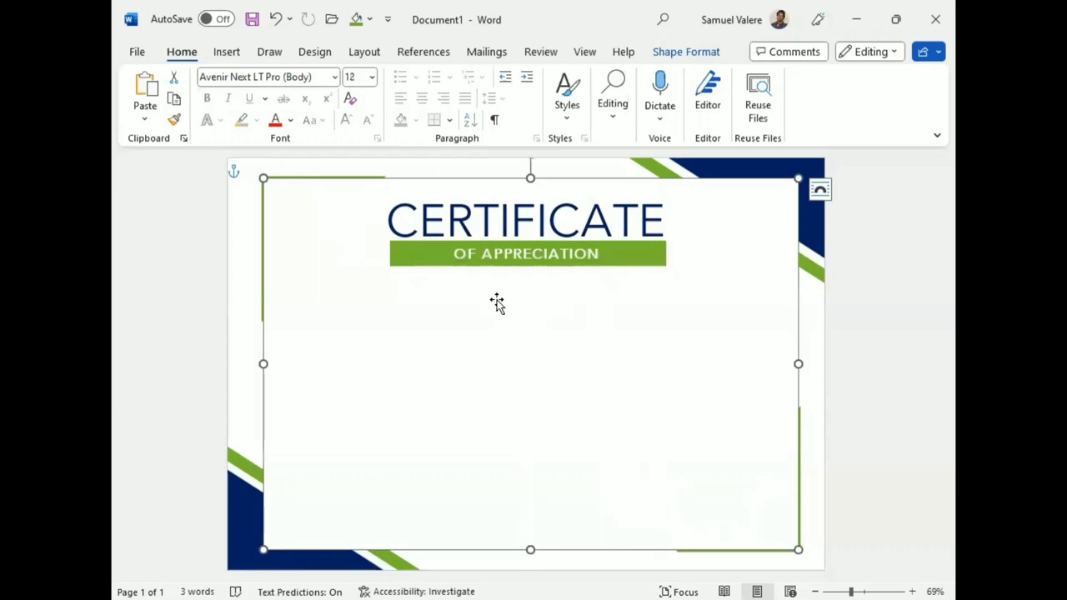
Step: Duplicate the CERTIFICATE title box and move the copy below the green banner
click(498, 190)
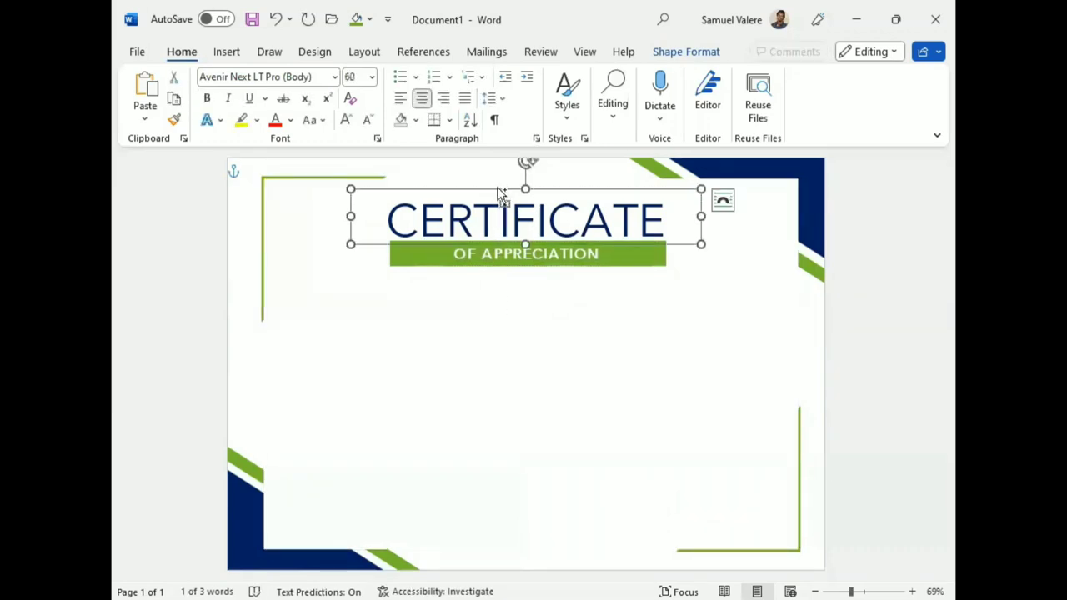
key(ctrl+c)
key(ctrl+v)
mouse_move(510, 204)
mouse_down()
mouse_move(522, 344)
mouse_move(511, 338)
mouse_up()
Step: Shrink the copy's text to 16 pt and replace it with 'This Certificate Is Presented to'
triple_click(516, 302)
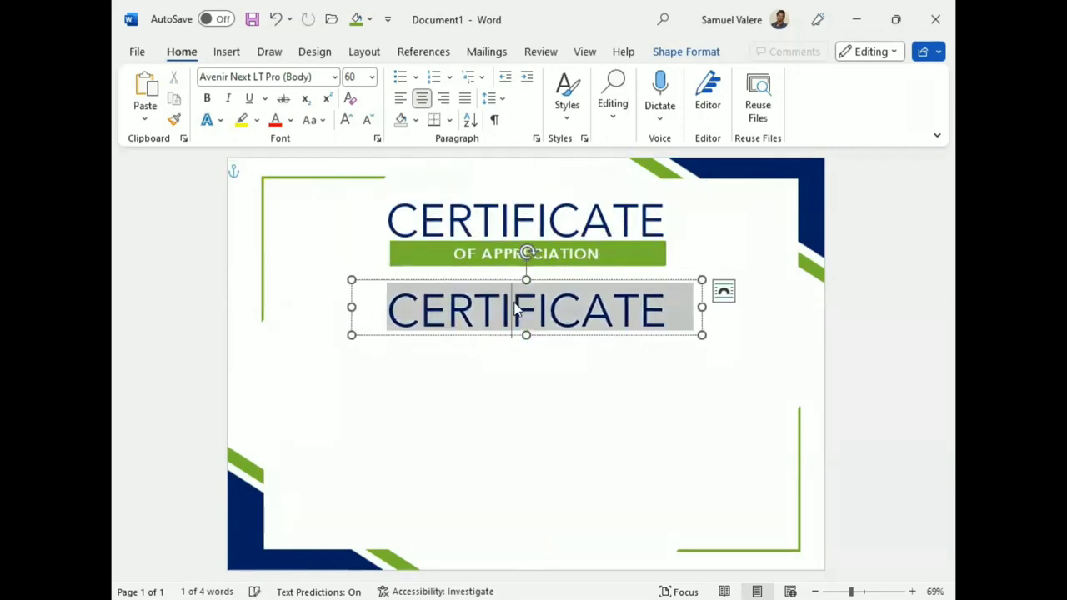
click(636, 250)
click(636, 250)
click(636, 250)
click(635, 250)
click(635, 250)
click(635, 250)
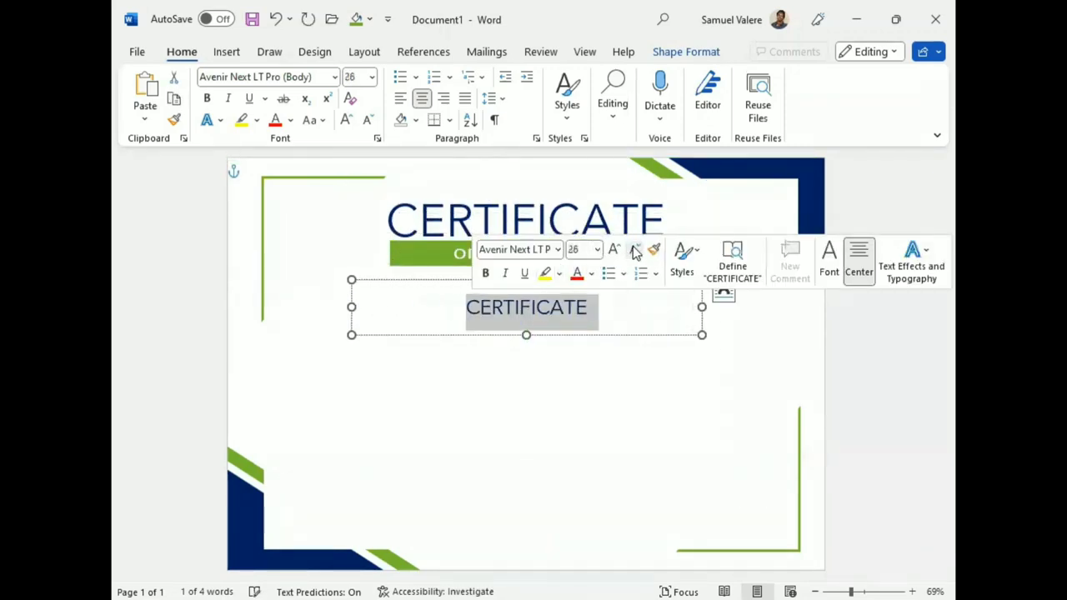
click(635, 250)
click(635, 250)
click(635, 250)
click(635, 251)
click(635, 250)
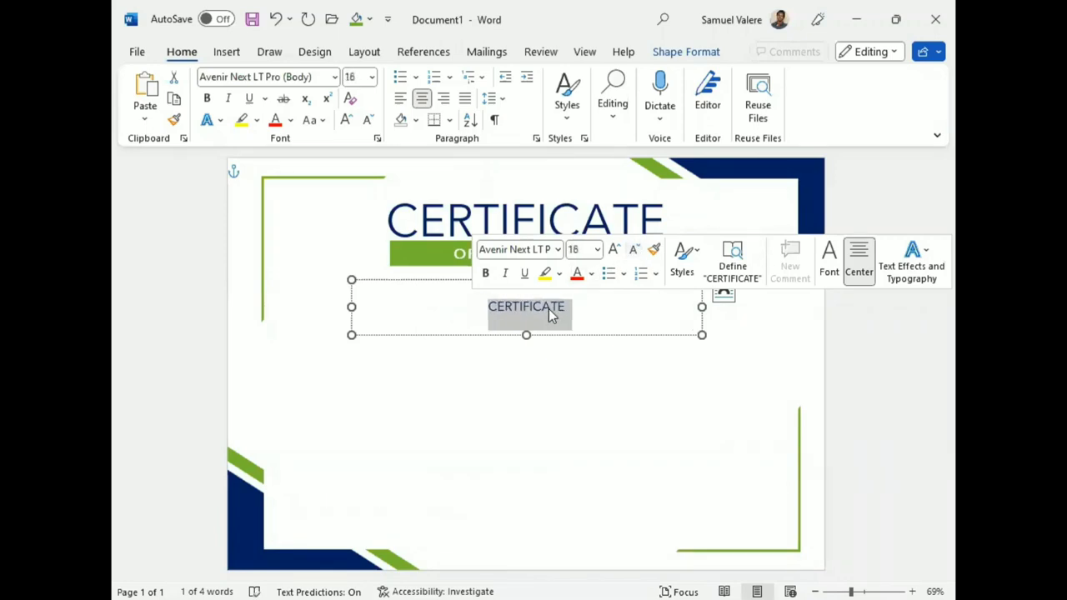
text(This )
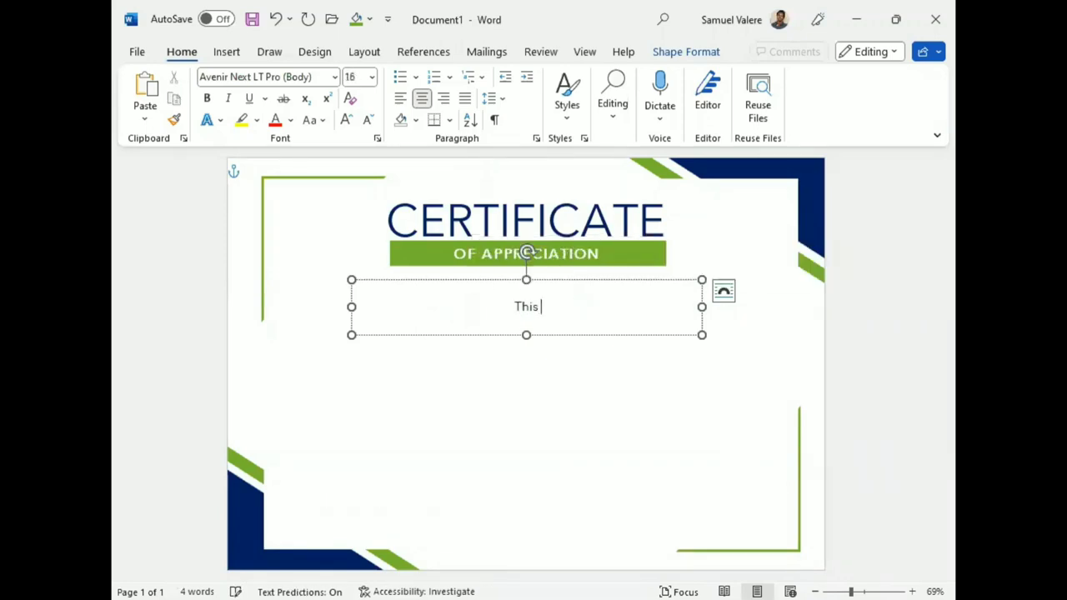
text(Certificate )
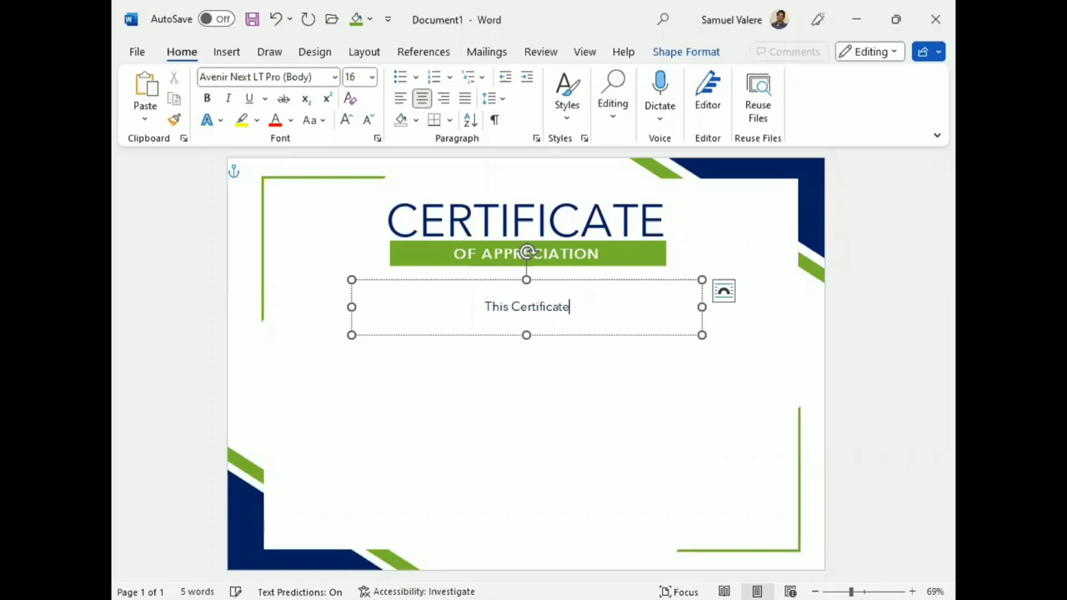
text(Is Pres)
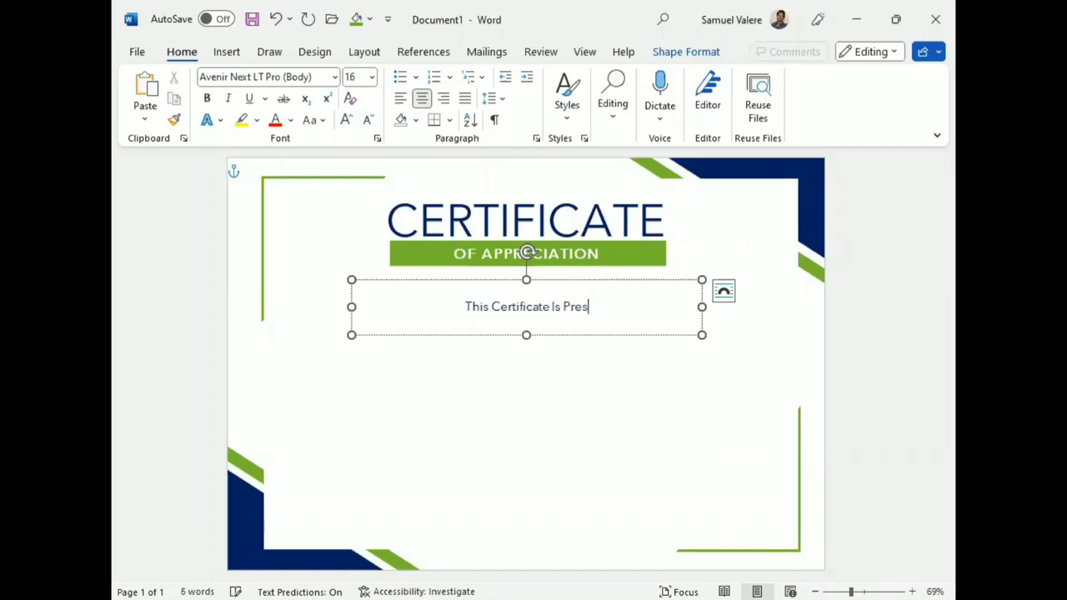
text(ented to)
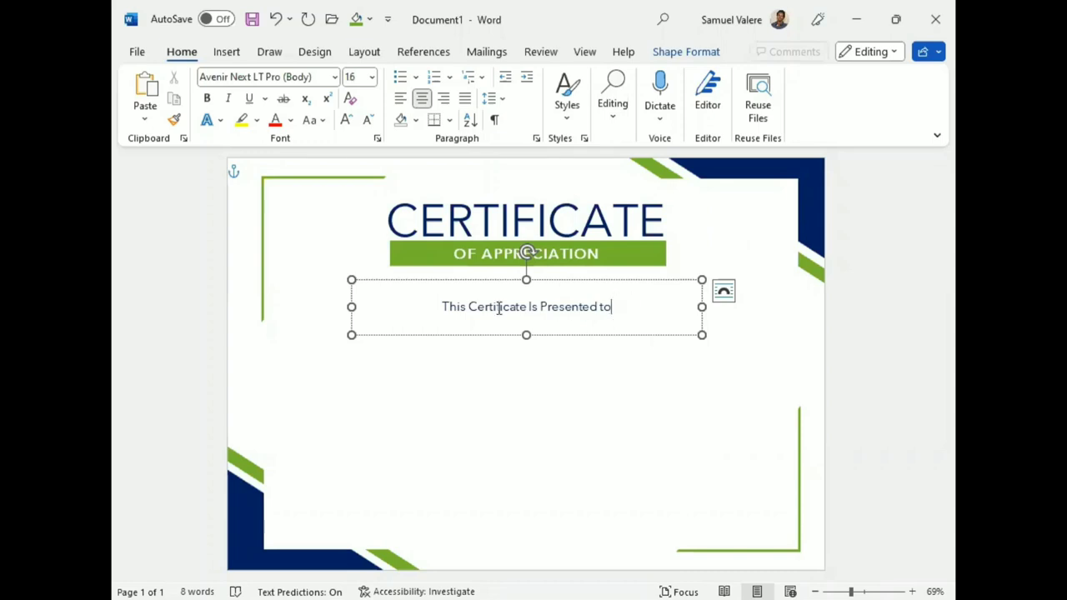
triple_click(444, 308)
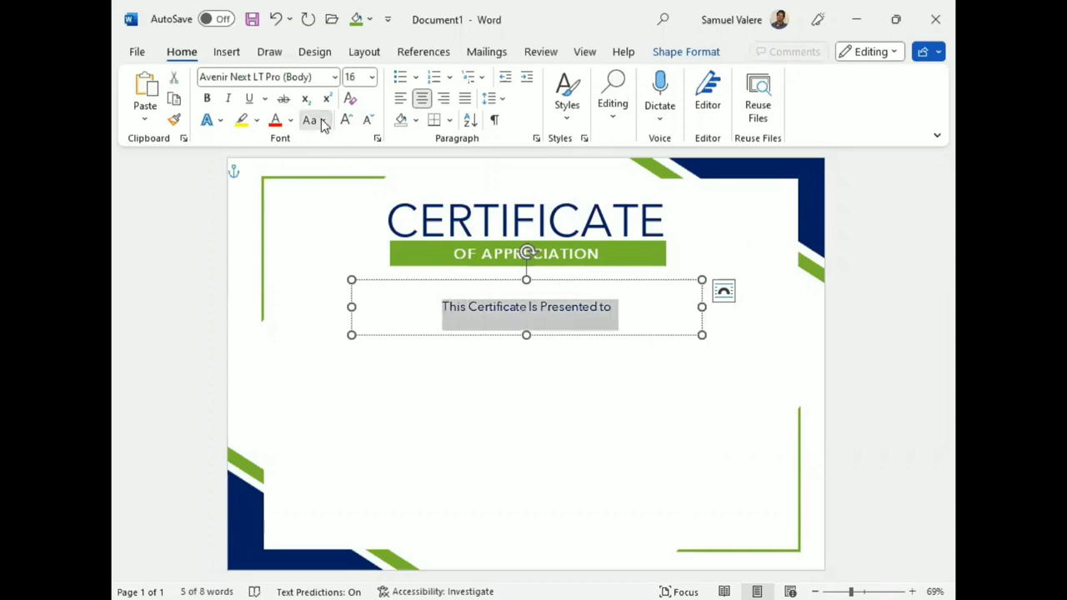
Step: Make the presented-to line uppercase at 14 pt and shrink its text box to fit
click(363, 194)
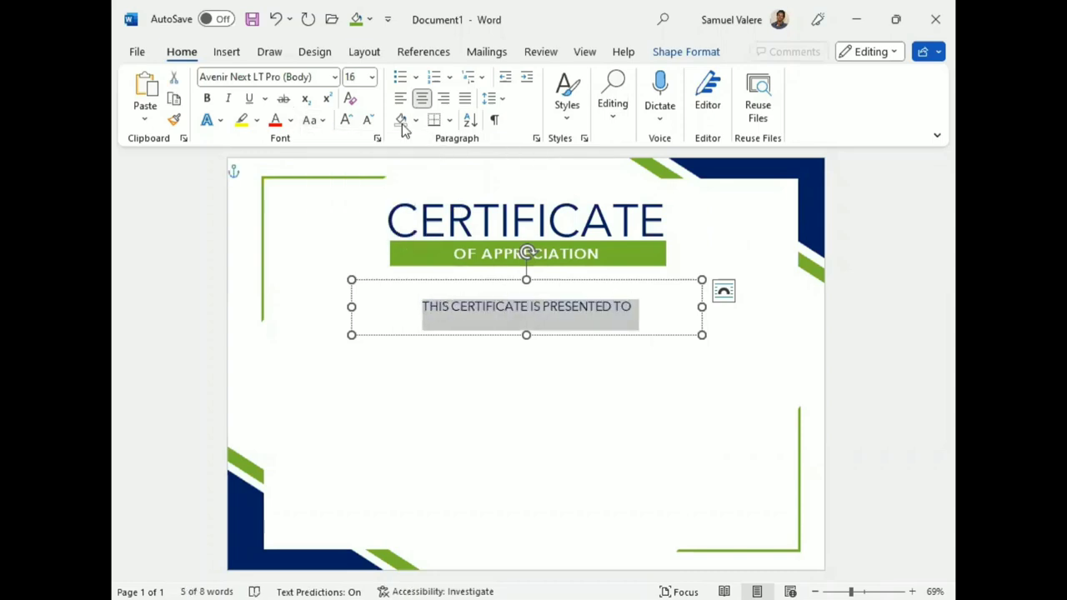
click(367, 120)
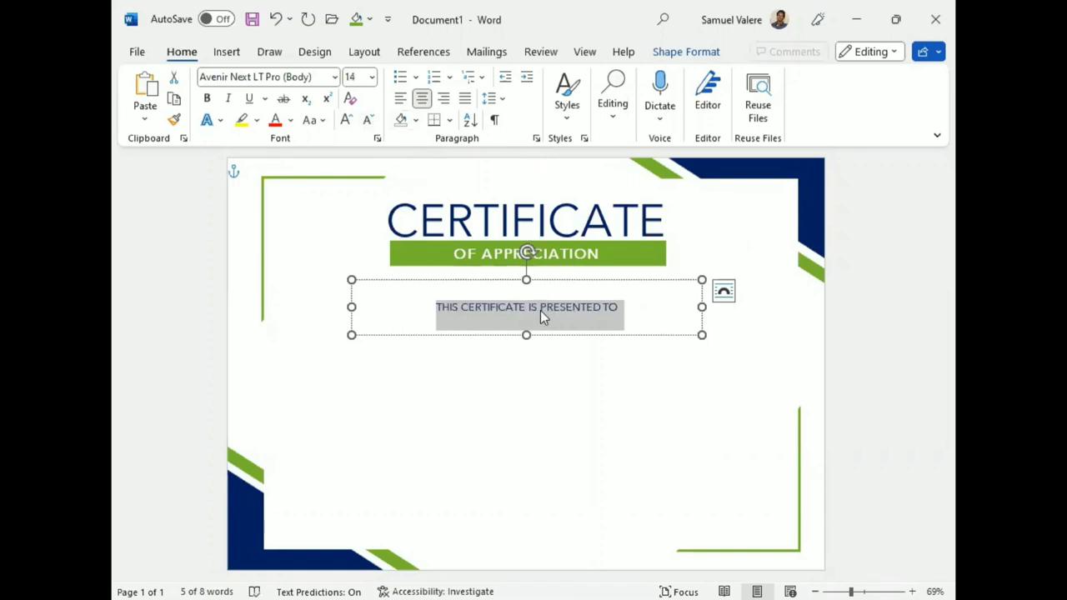
drag(702, 307, 609, 307)
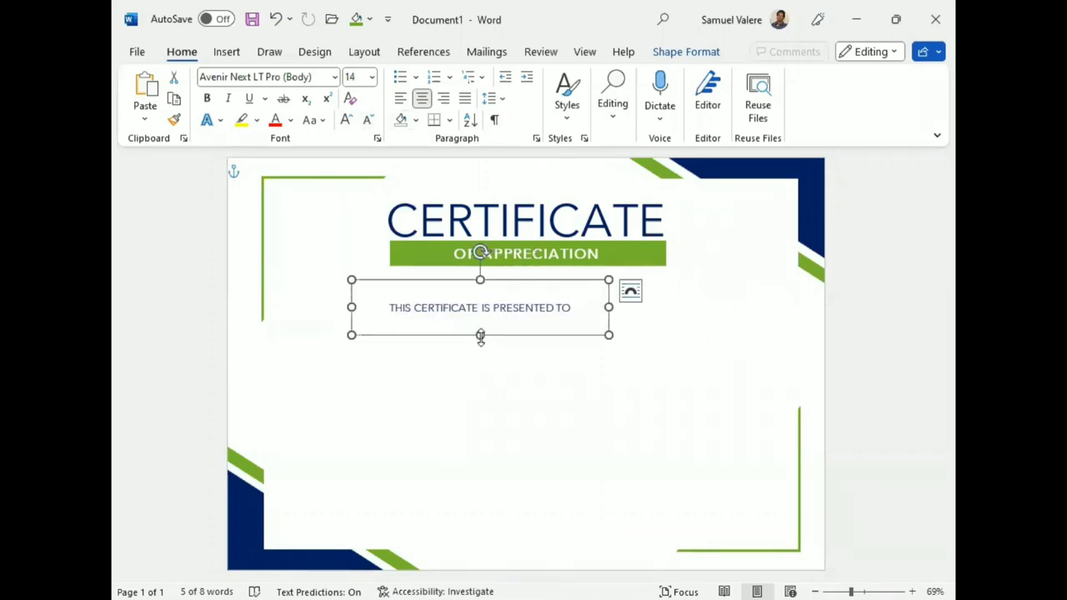
drag(480, 335, 480, 308)
Step: Expand the presented-to line's character spacing by 1 pt
drag(575, 294, 388, 294)
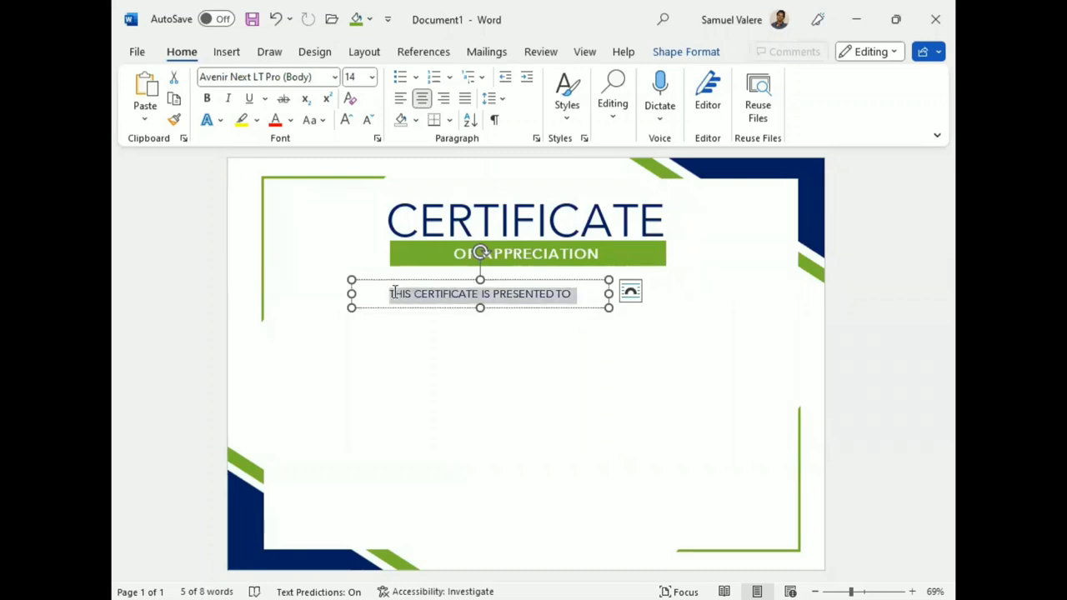
click(377, 138)
click(507, 178)
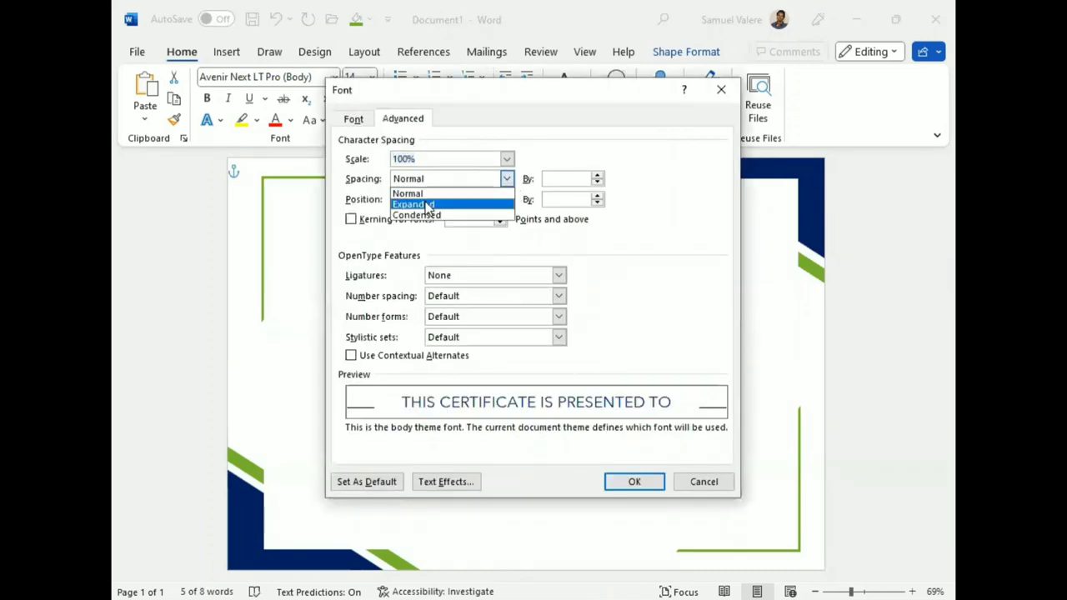
click(496, 205)
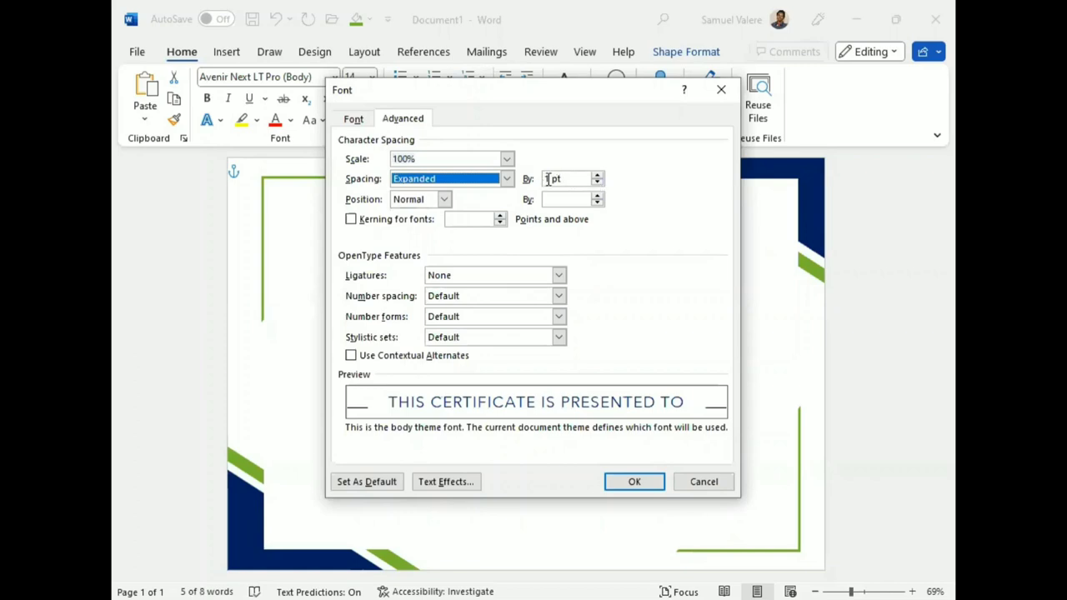
click(548, 178)
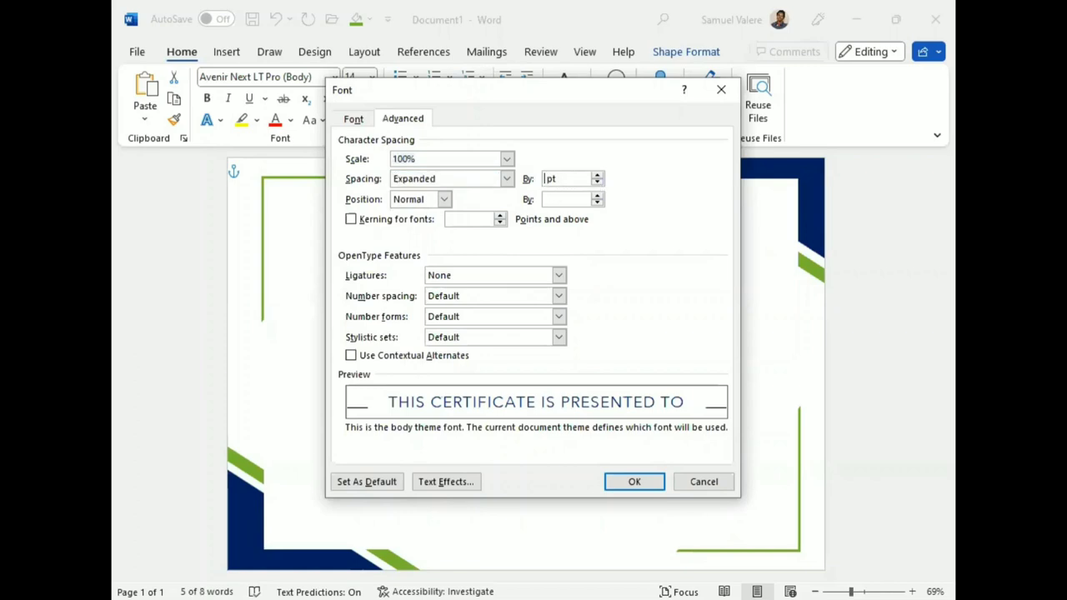
text(2)
key(Return)
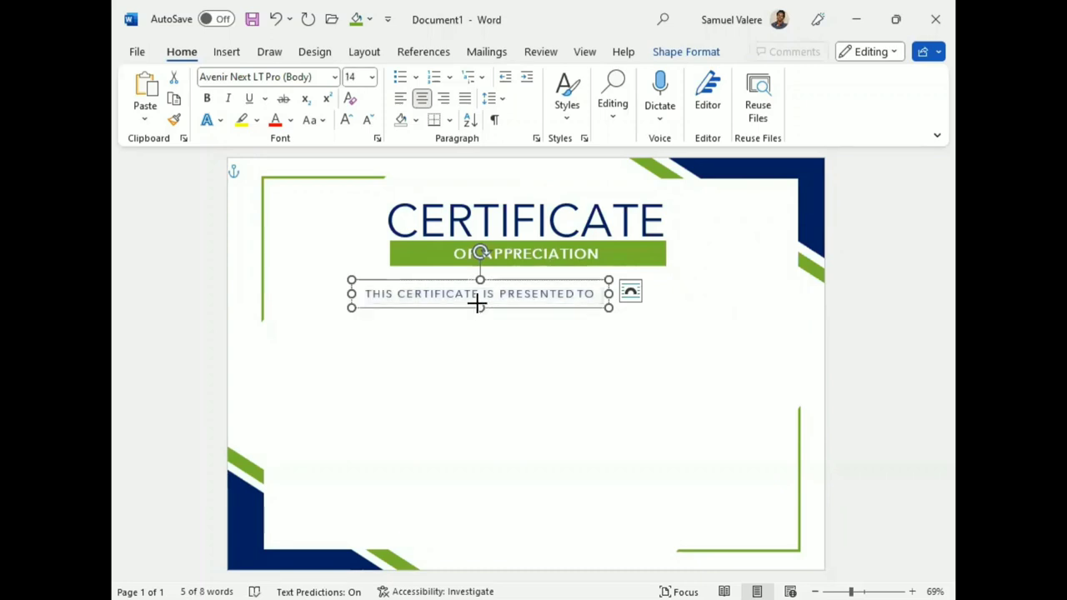
Step: Centre the presented-to box beneath the banner and make its text bold
mouse_move(479, 307)
mouse_down()
mouse_move(548, 303)
mouse_move(546, 294)
mouse_up()
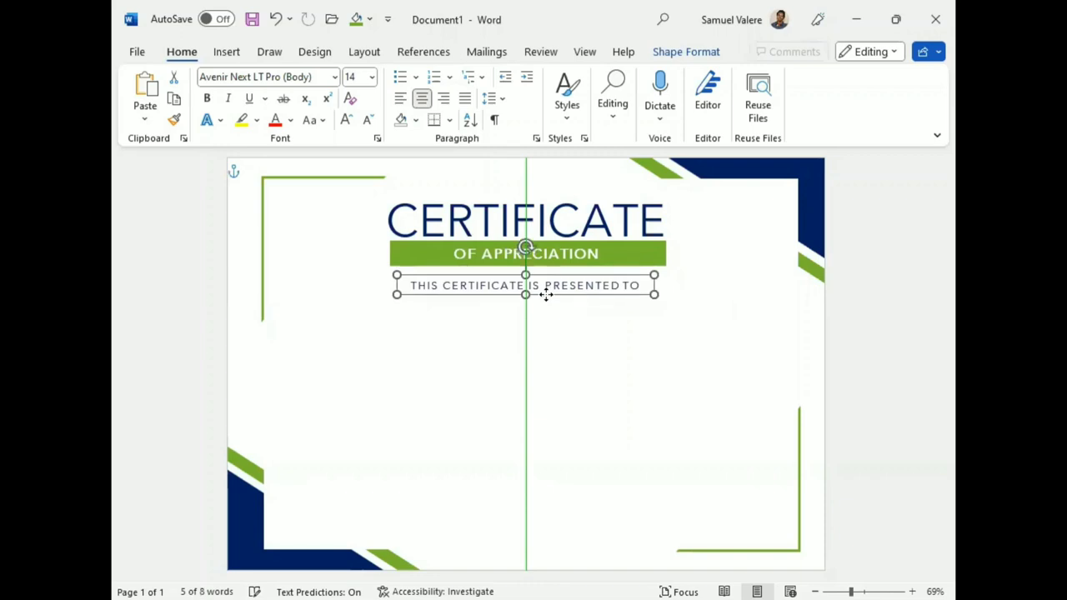
triple_click(559, 286)
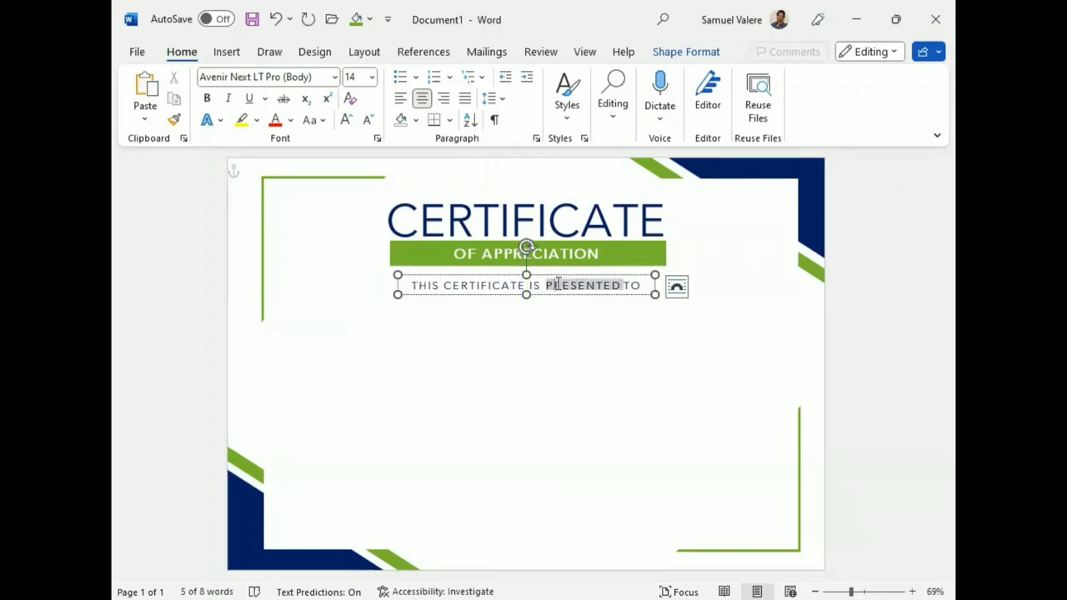
click(465, 255)
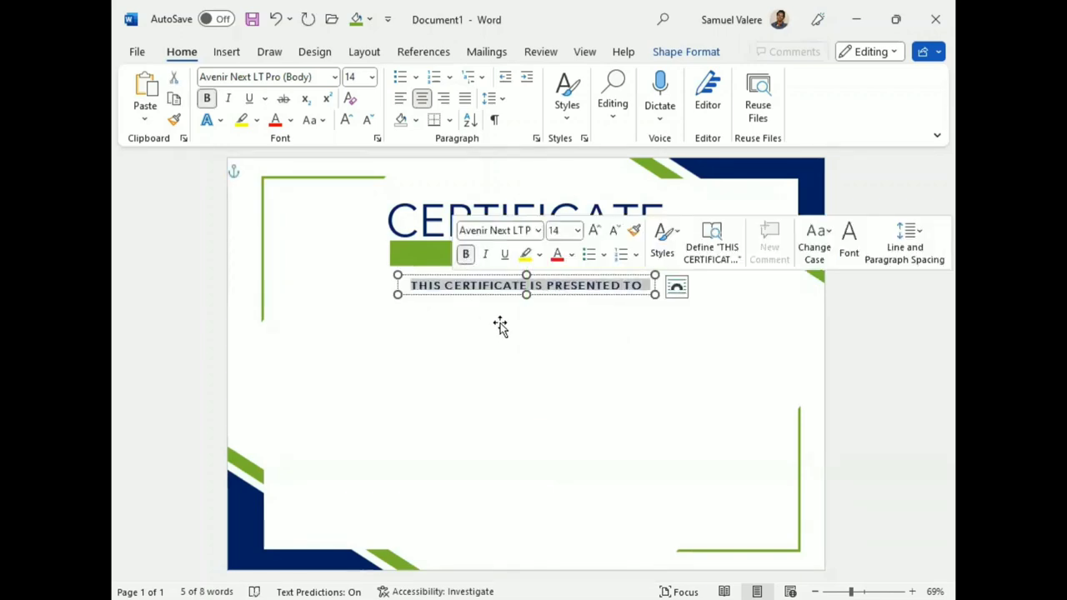
click(504, 327)
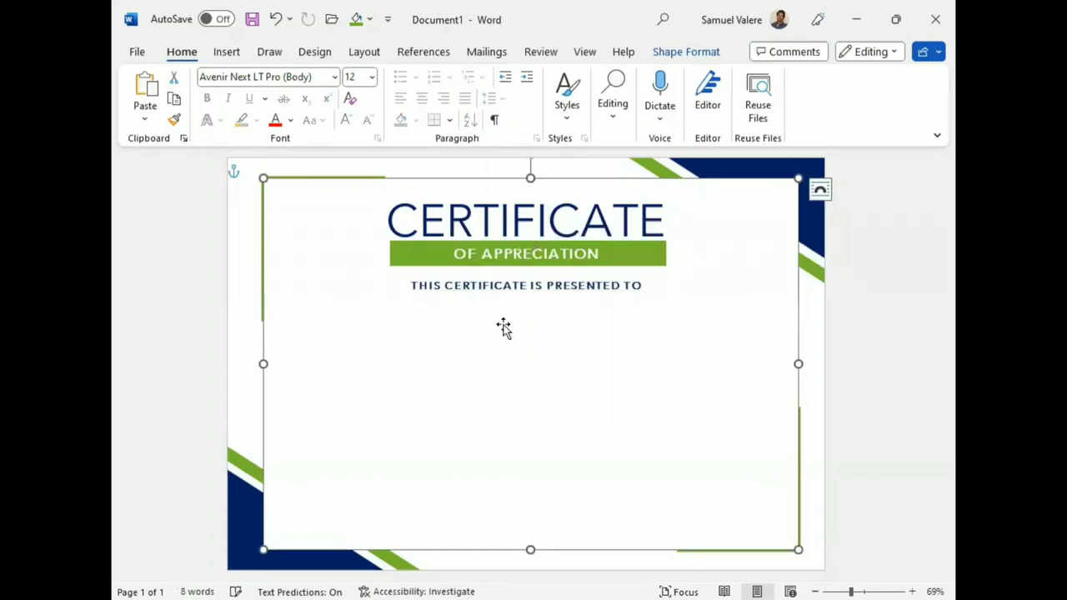
Step: Duplicate the title box below the presented-to line and type the recipient's full name
click(584, 189)
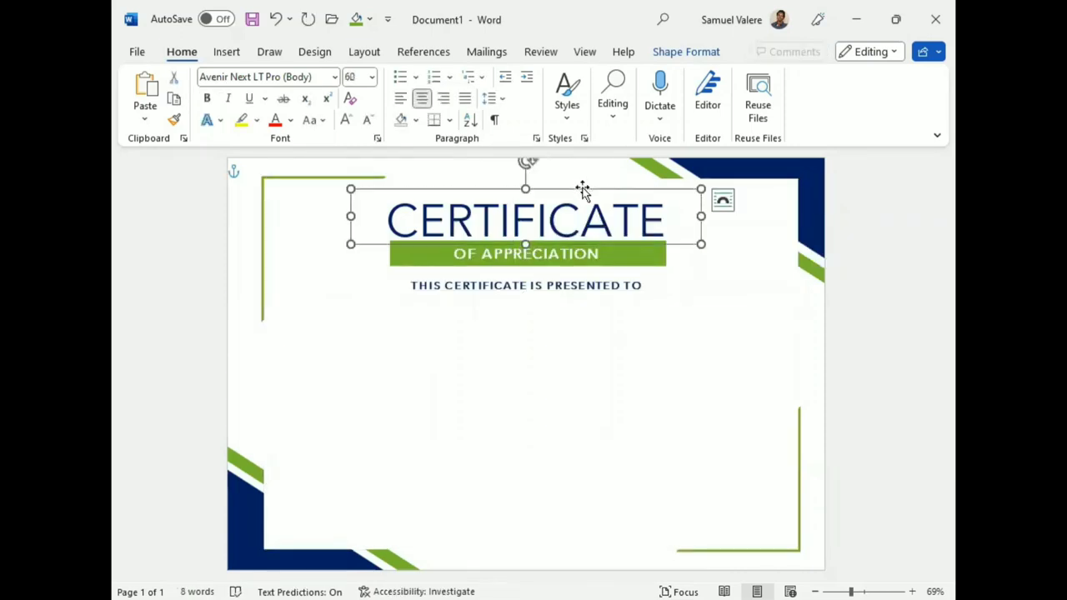
key(ctrl+c)
key(ctrl+v)
drag(585, 207, 585, 379)
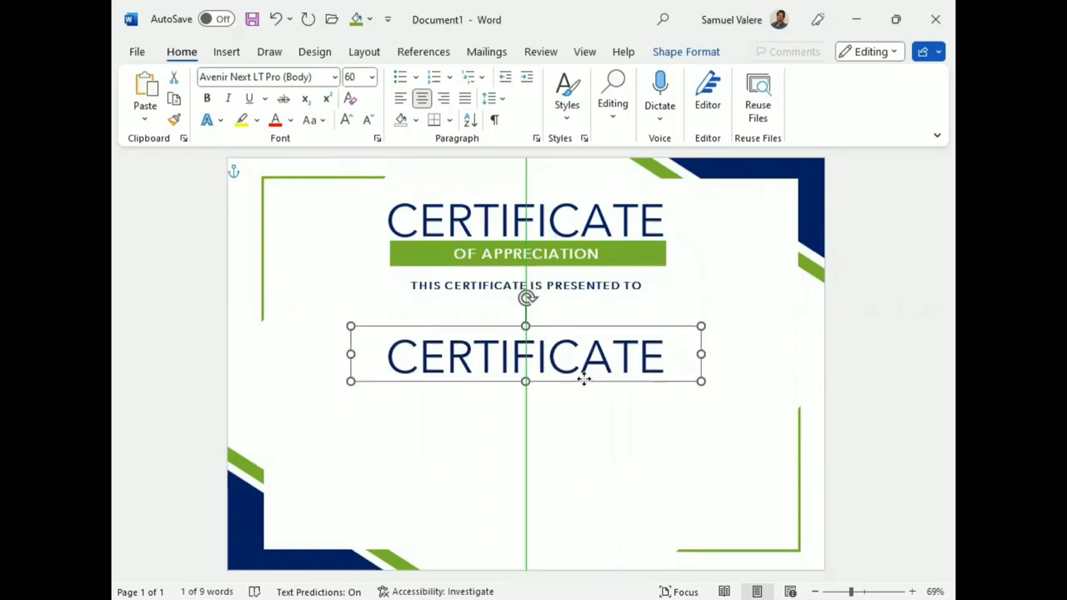
triple_click(575, 356)
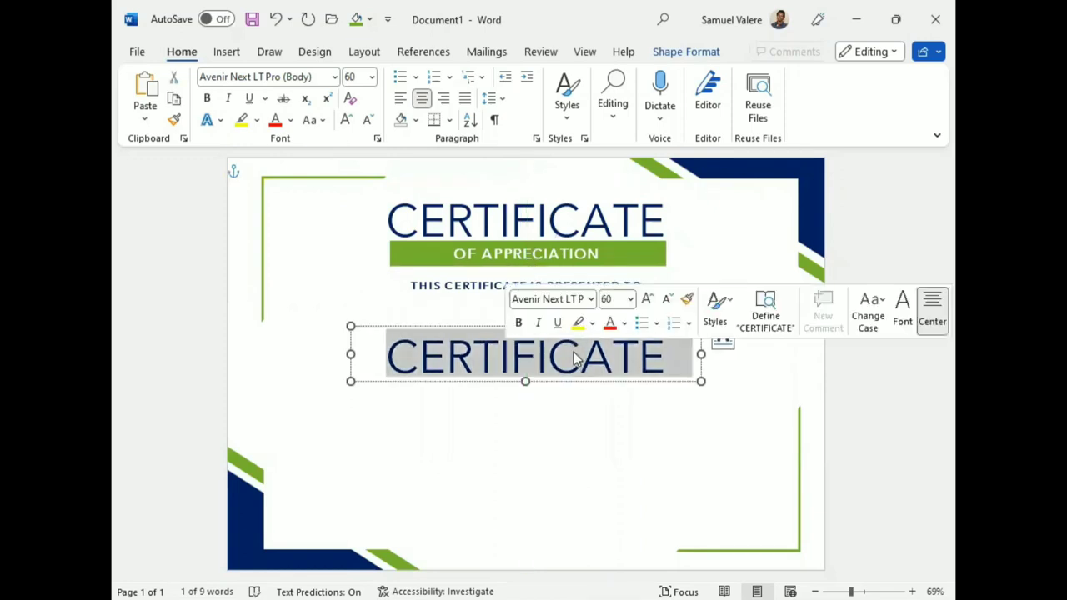
text(Wedso)
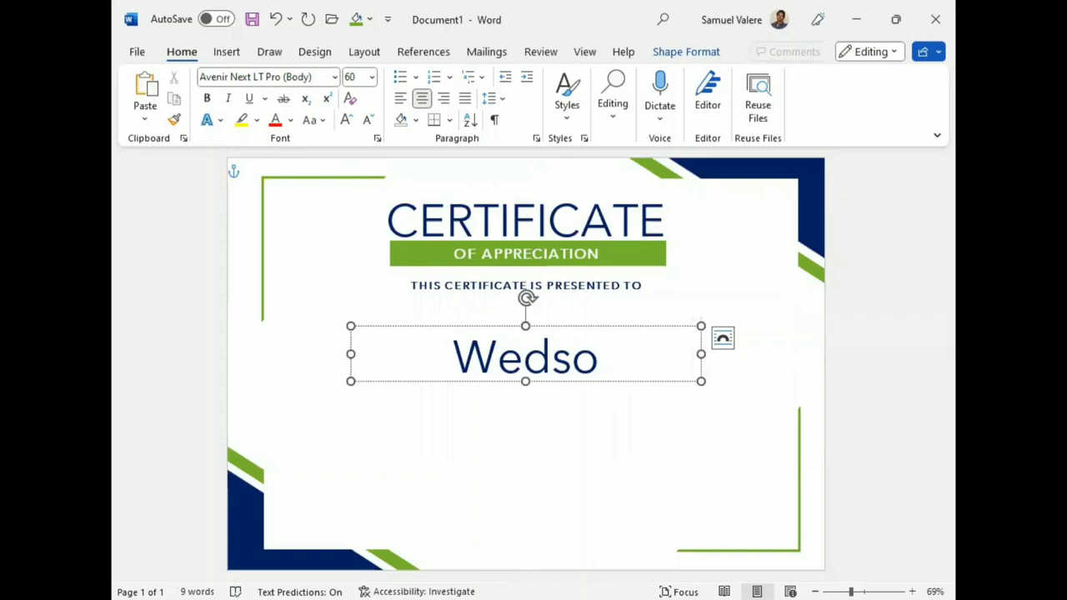
text(n Nar)
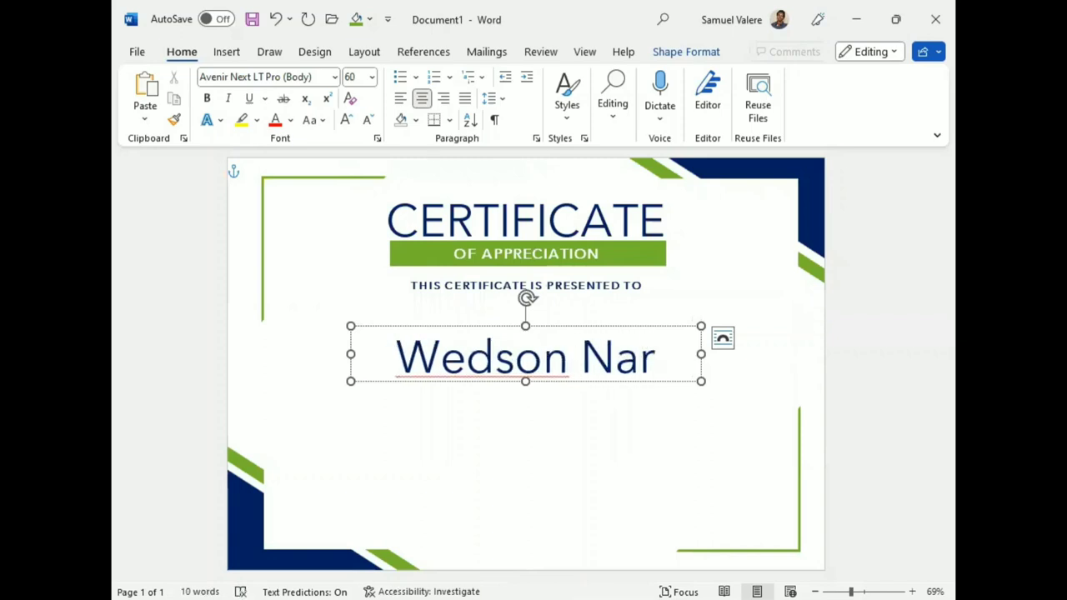
text(ius)
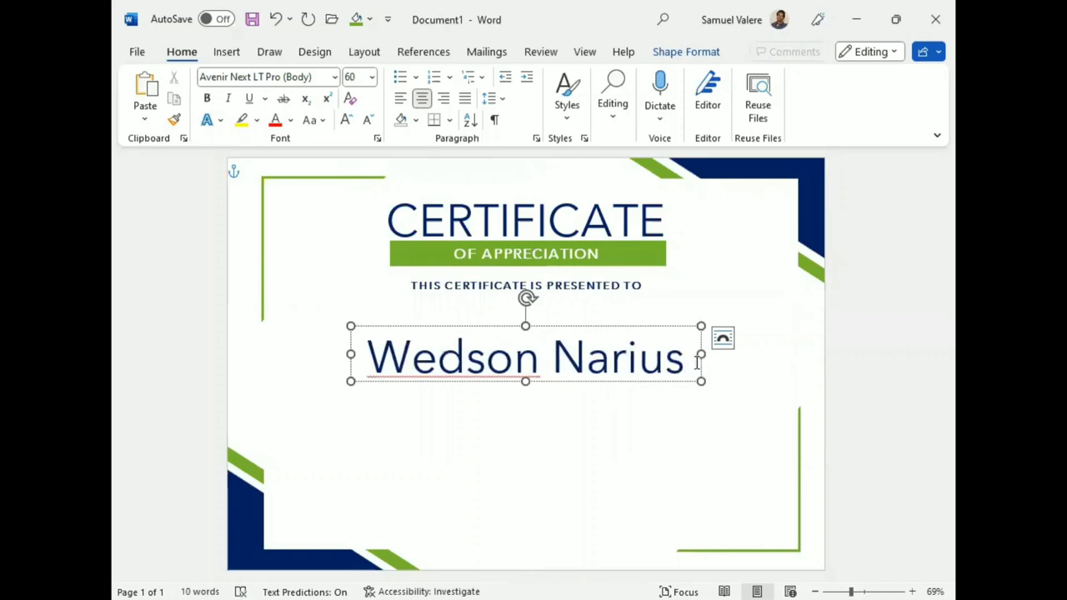
Step: Format the name in bold 110 pt Palace Script MT and make its box taller
drag(685, 358, 446, 365)
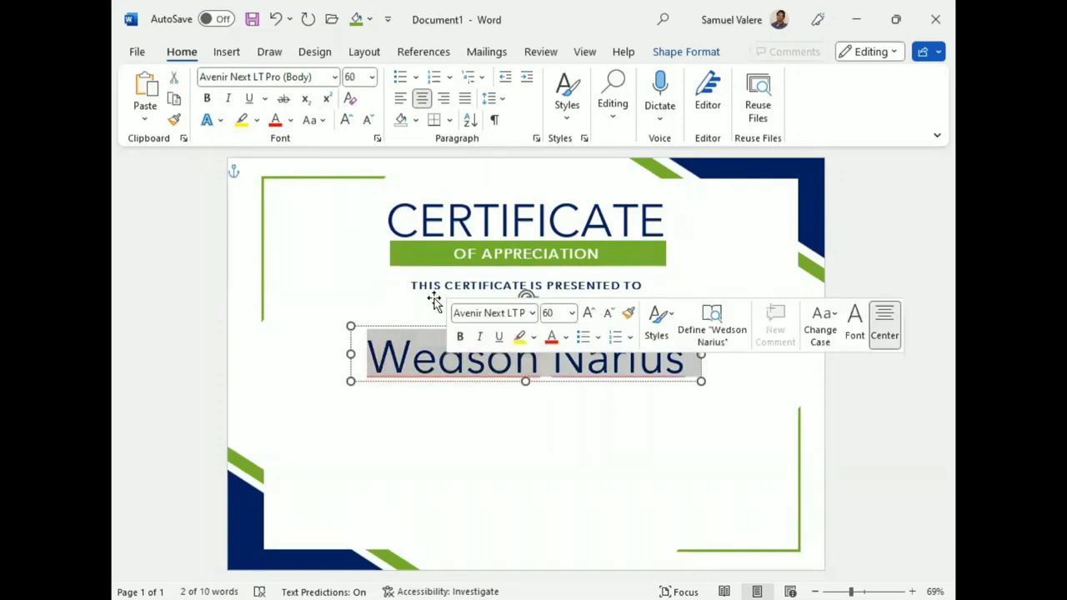
click(315, 76)
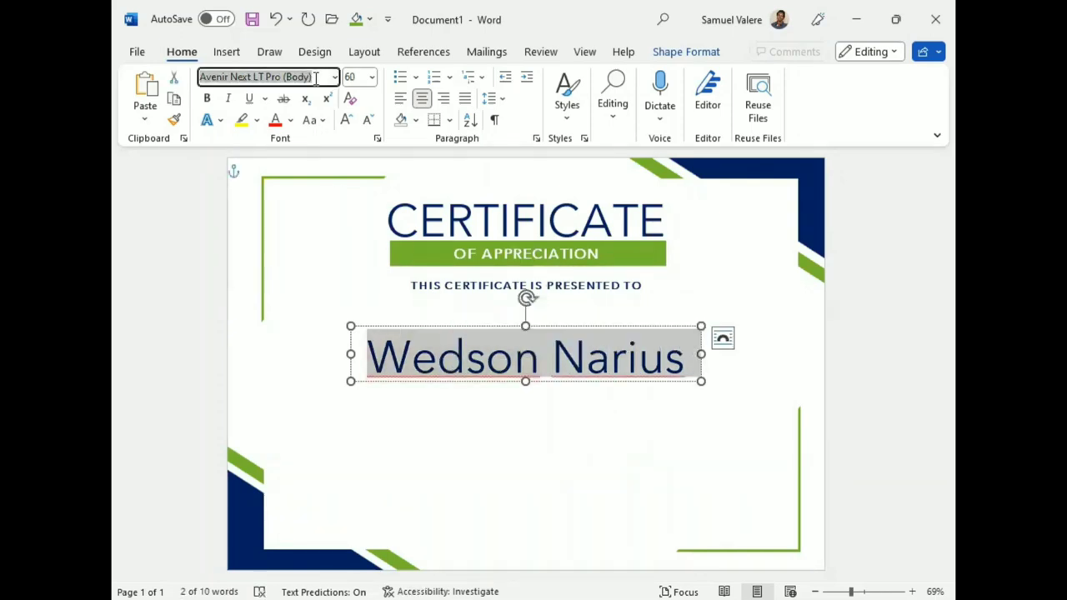
text(Palace Script MT)
key(Return)
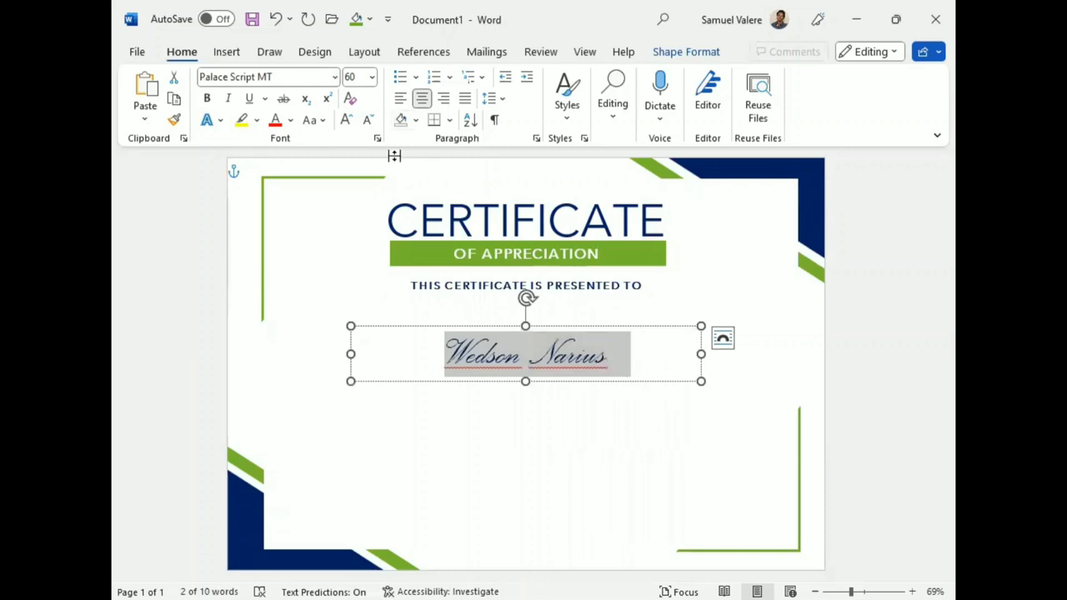
click(346, 120)
click(346, 119)
click(346, 119)
click(346, 120)
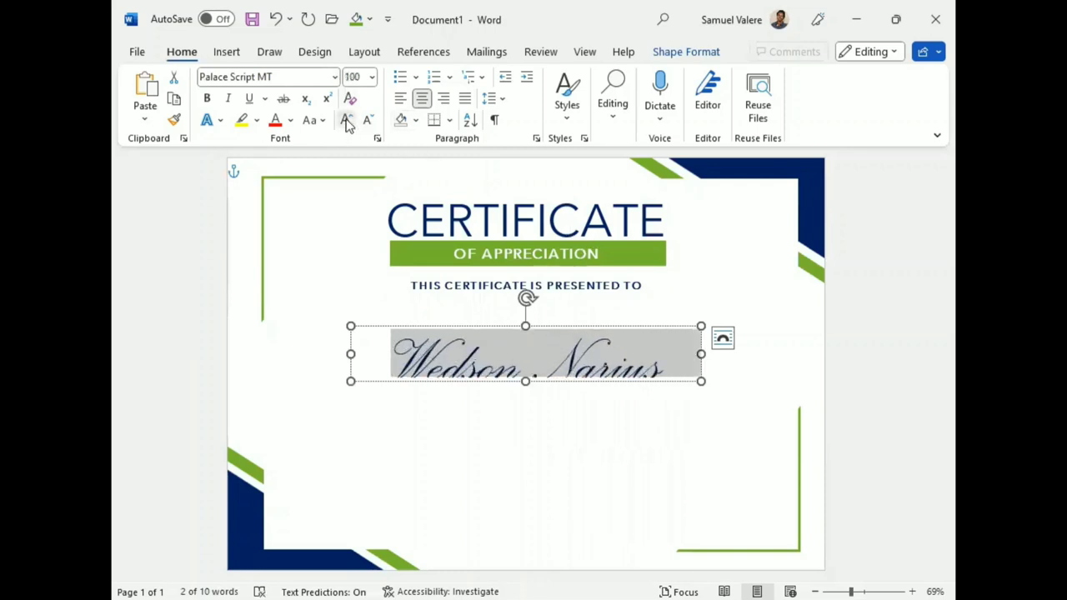
click(347, 120)
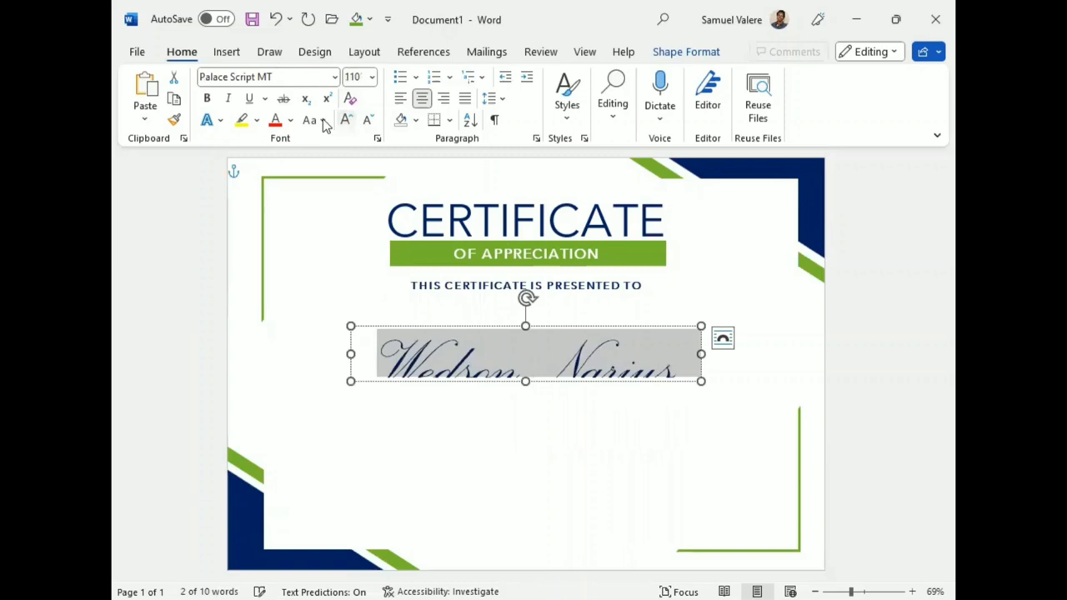
click(212, 100)
drag(525, 381, 526, 410)
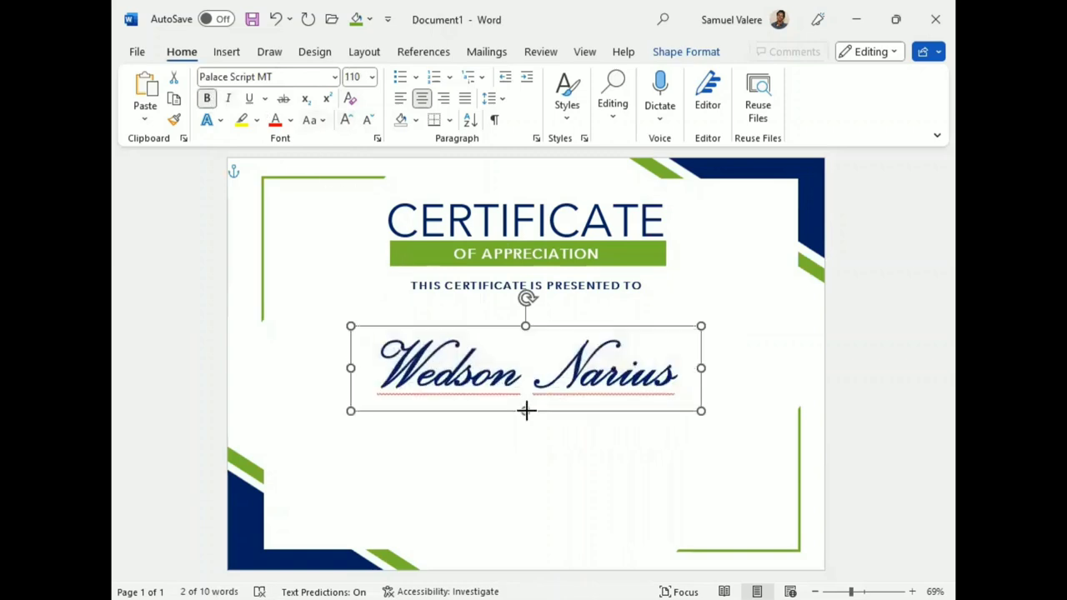
Step: Ignore the spelling flags on both name words and nudge the name box slightly left
double_click(551, 403)
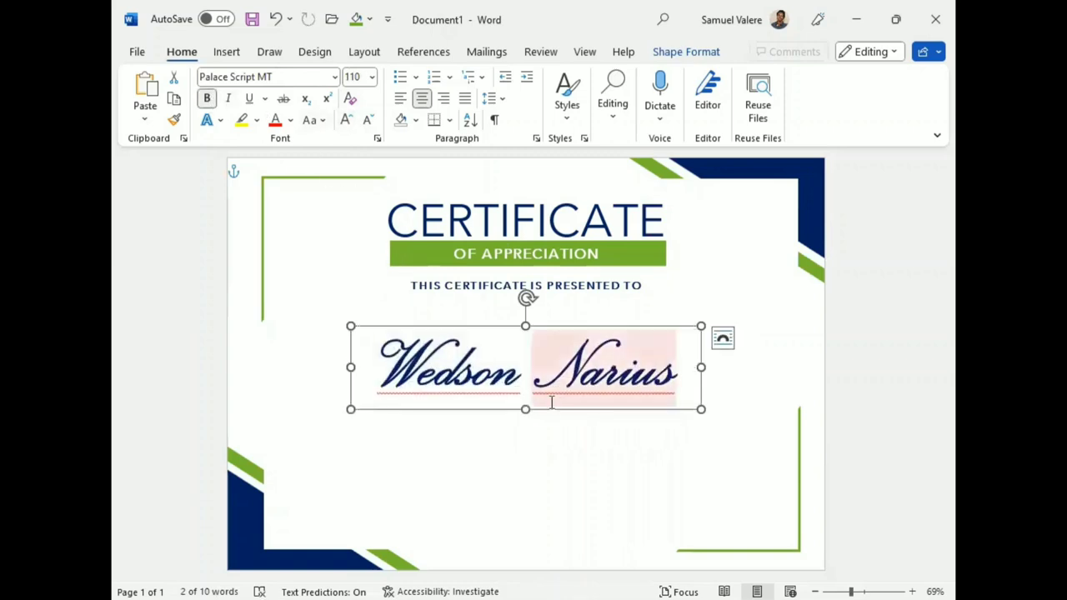
click(582, 392)
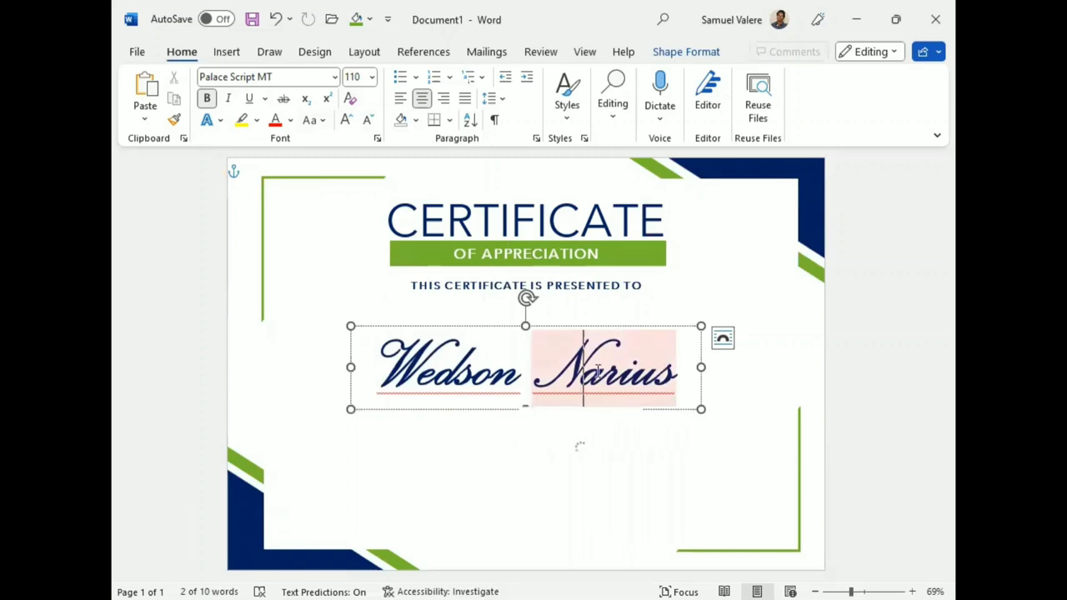
click(567, 543)
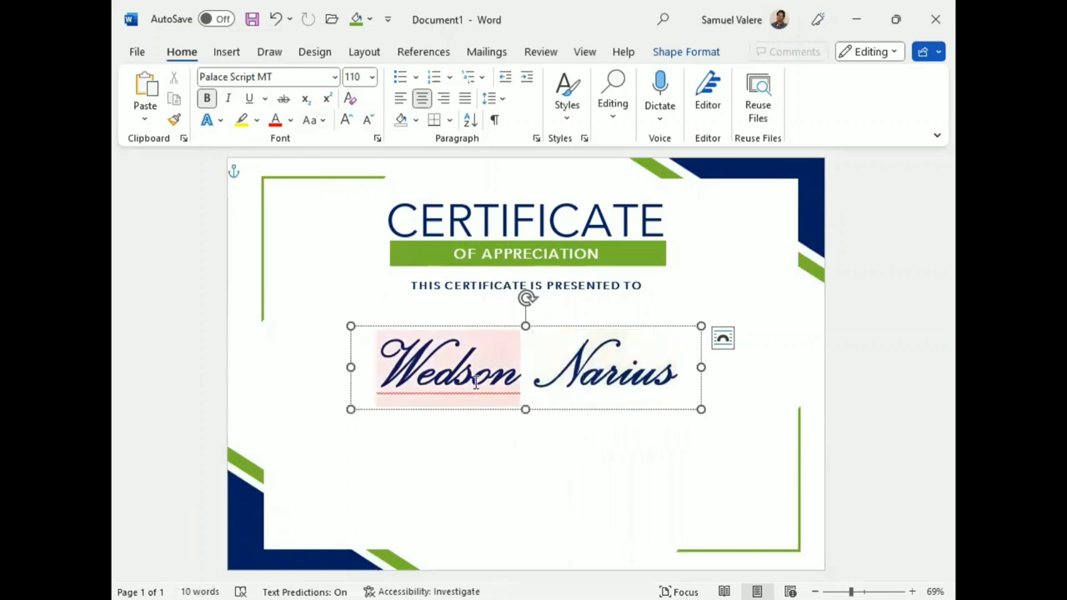
click(409, 543)
mouse_move(556, 412)
mouse_down()
mouse_move(534, 405)
mouse_move(557, 404)
mouse_up()
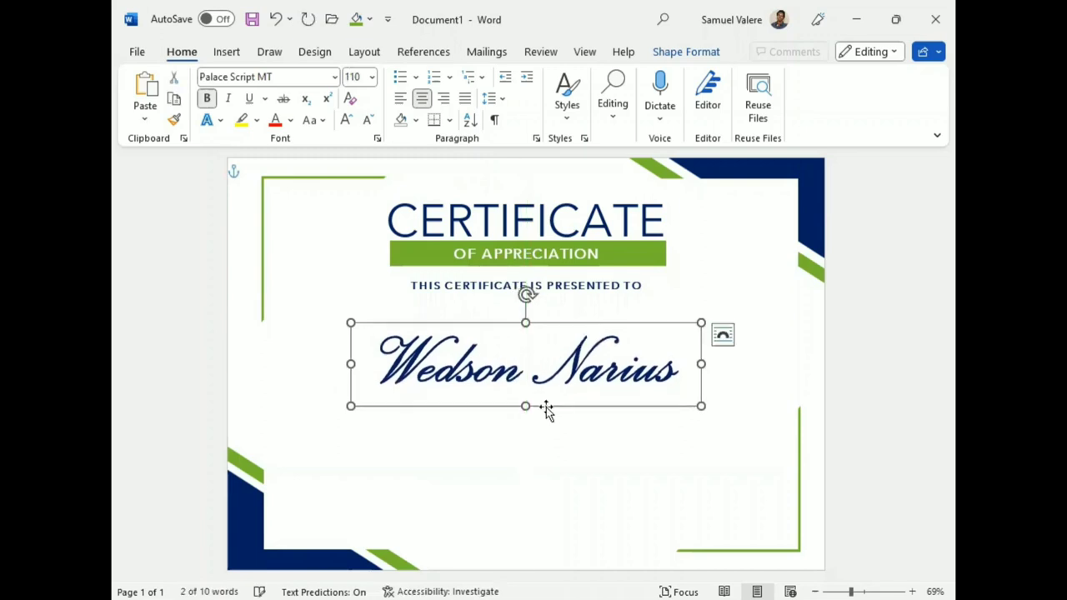
Step: Duplicate the presented-to line below the name
click(559, 289)
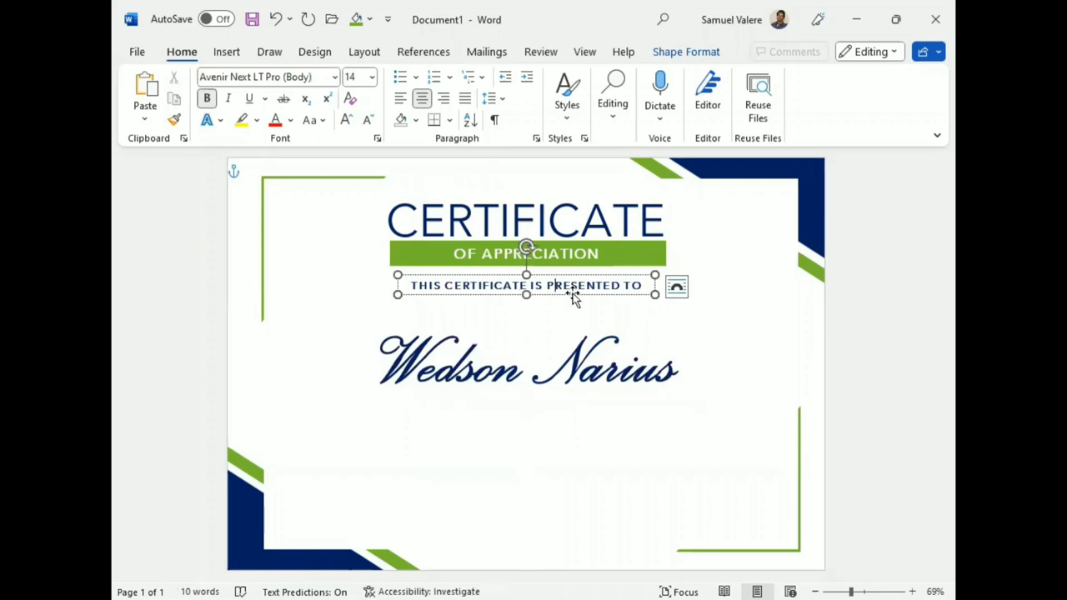
click(573, 293)
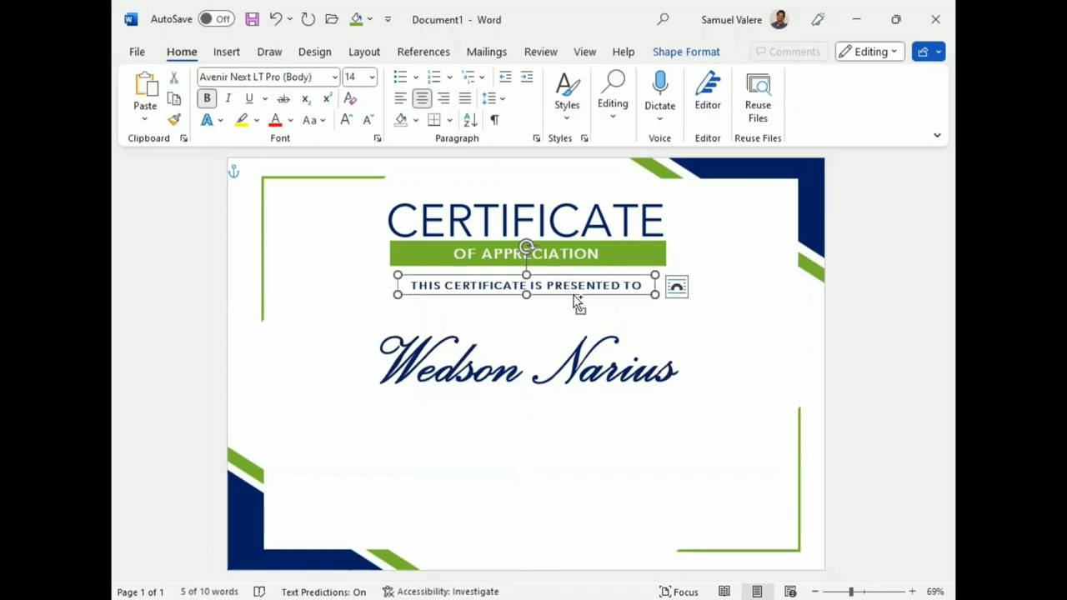
drag(576, 299, 570, 444)
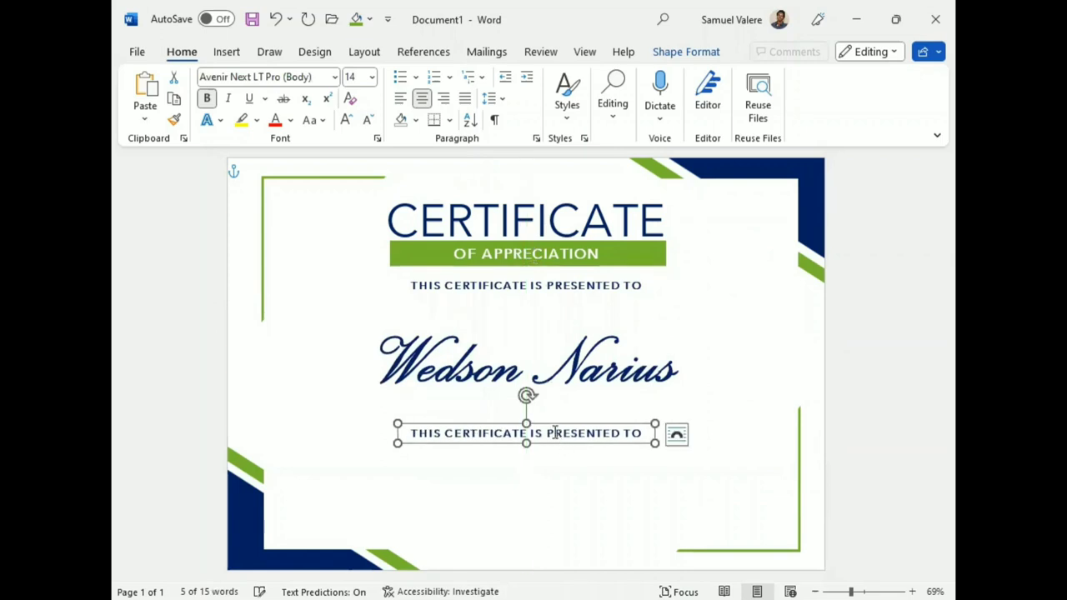
double_click(555, 433)
triple_click(554, 432)
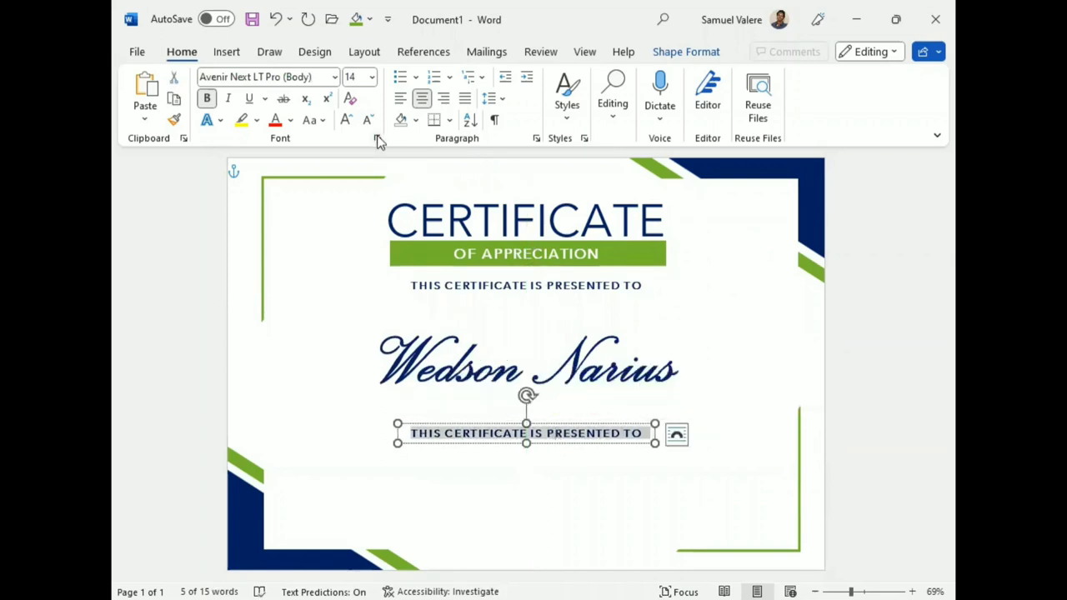
Step: Reset the copy's character spacing to Normal and paste the appreciation message over it
click(376, 138)
click(507, 179)
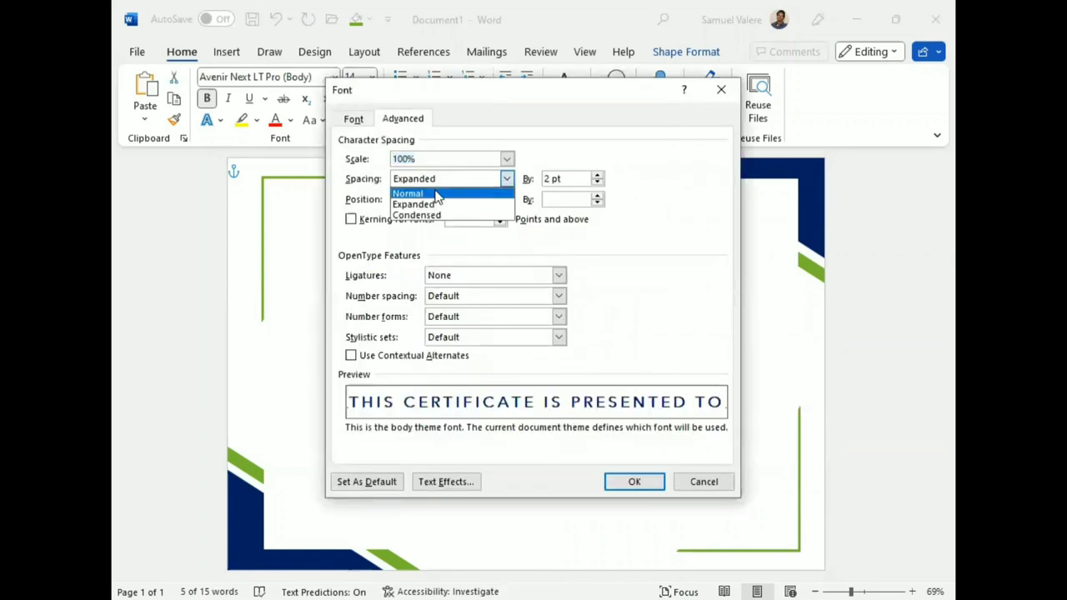
click(451, 190)
click(634, 482)
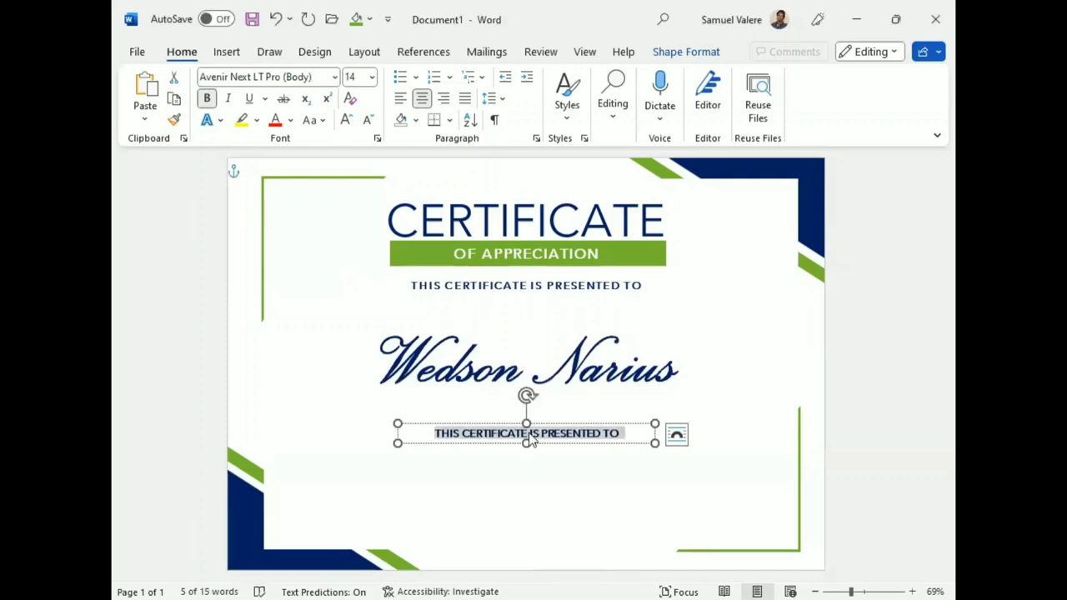
text(I've noticed that you always make an effort to encourage your coworkers. Thank you for being such a positive force on our team!)
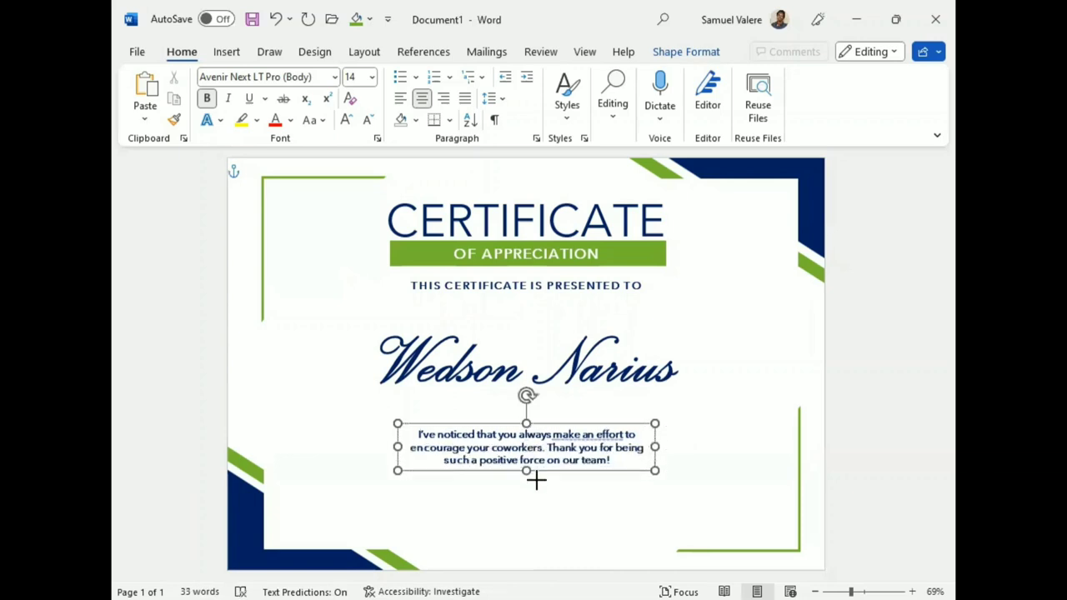
Step: Enlarge the appreciation message to 16 pt and widen its box so it wraps into three lines
drag(536, 480, 536, 502)
drag(655, 462, 718, 452)
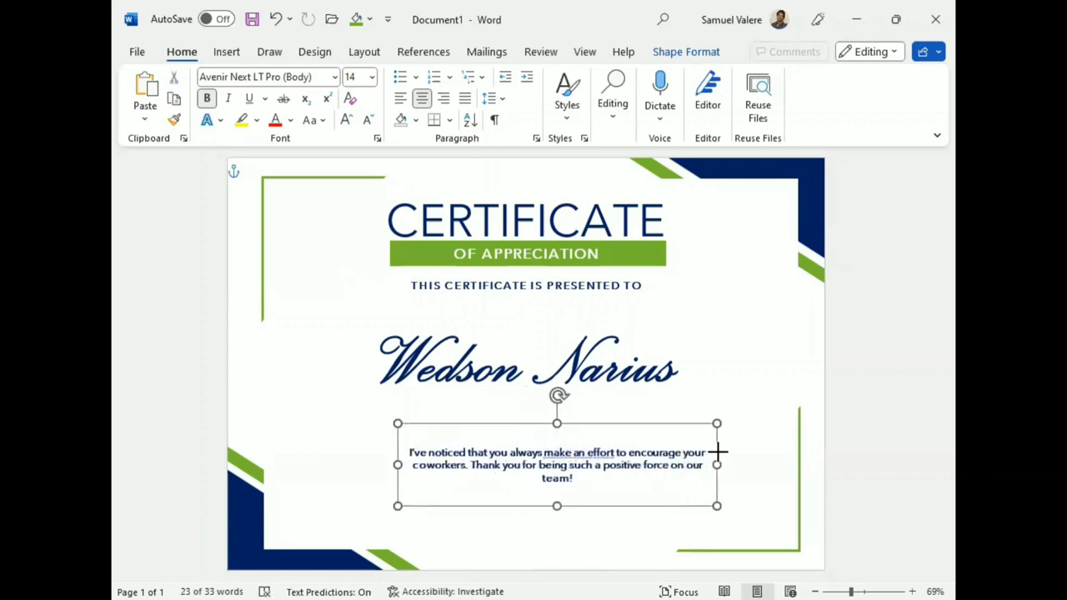
drag(555, 506, 551, 475)
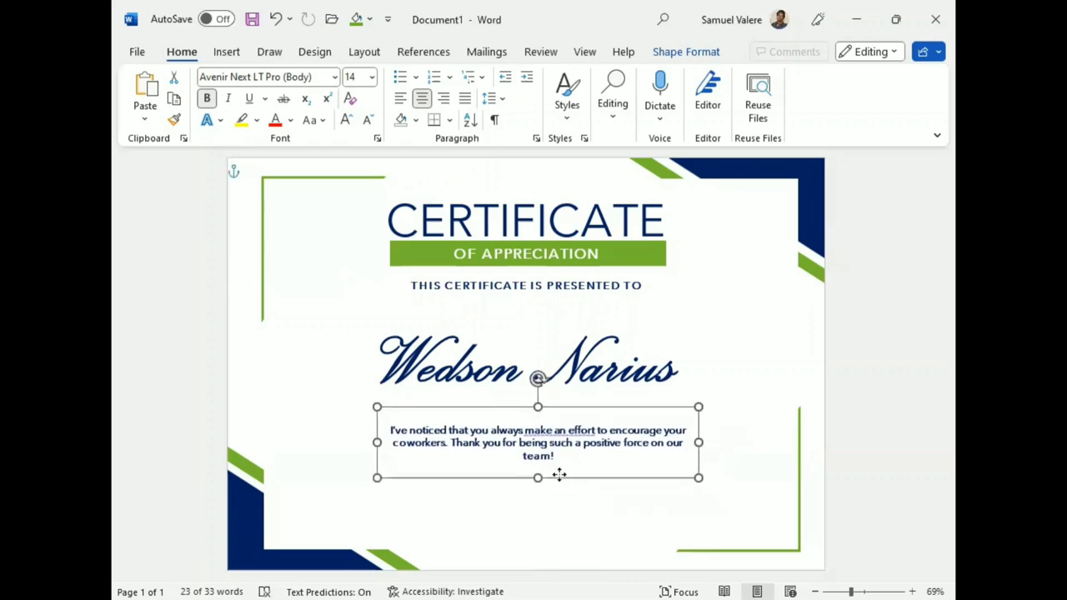
double_click(540, 439)
click(539, 446)
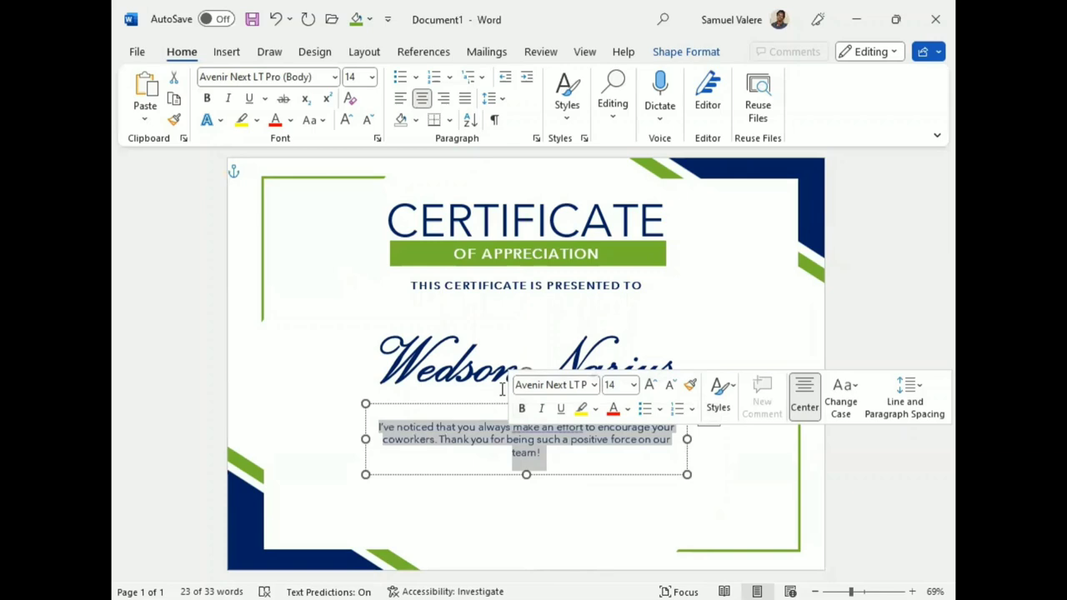
click(346, 121)
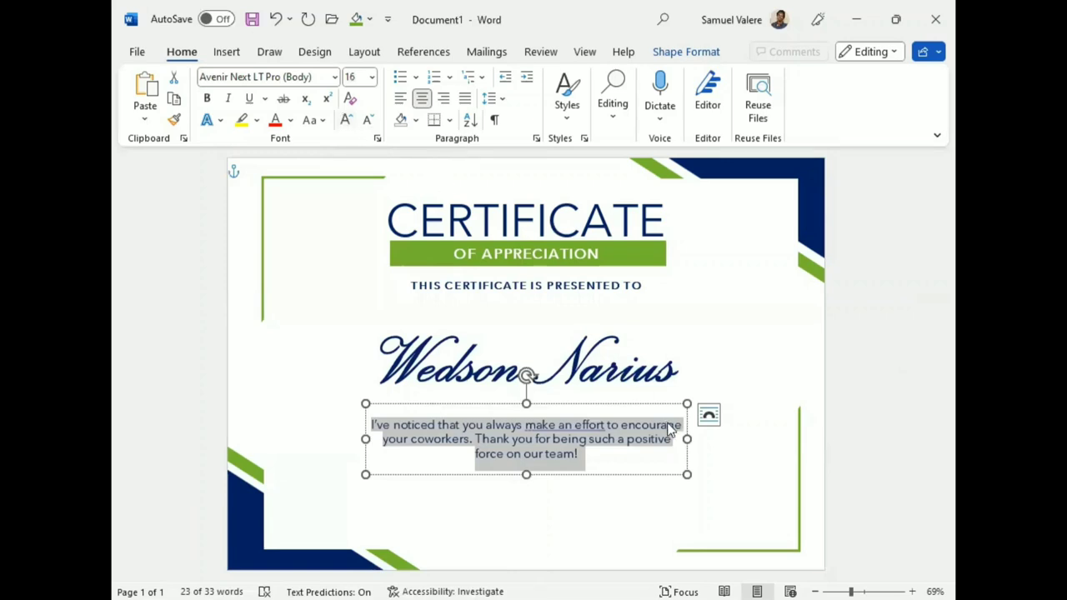
drag(688, 438, 701, 439)
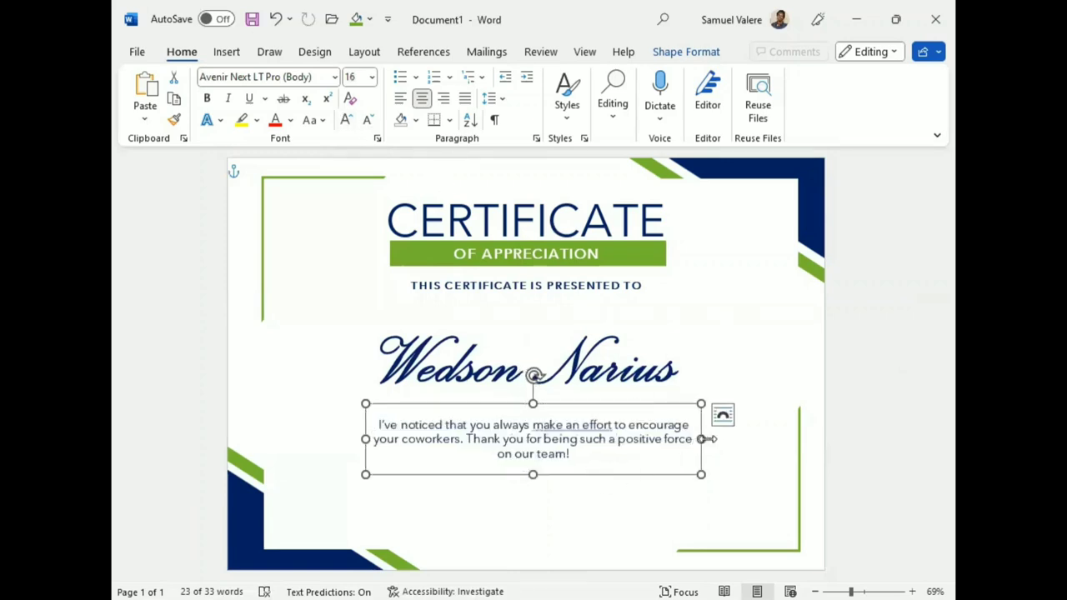
drag(701, 439, 718, 435)
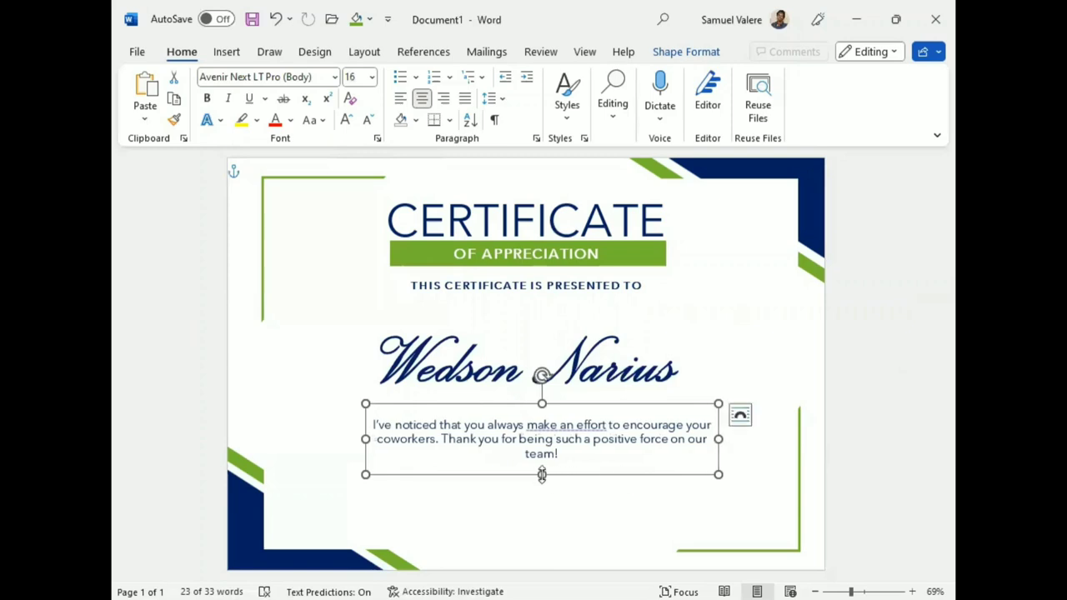
mouse_move(542, 474)
mouse_down()
mouse_move(537, 464)
mouse_move(591, 463)
mouse_move(552, 465)
mouse_up()
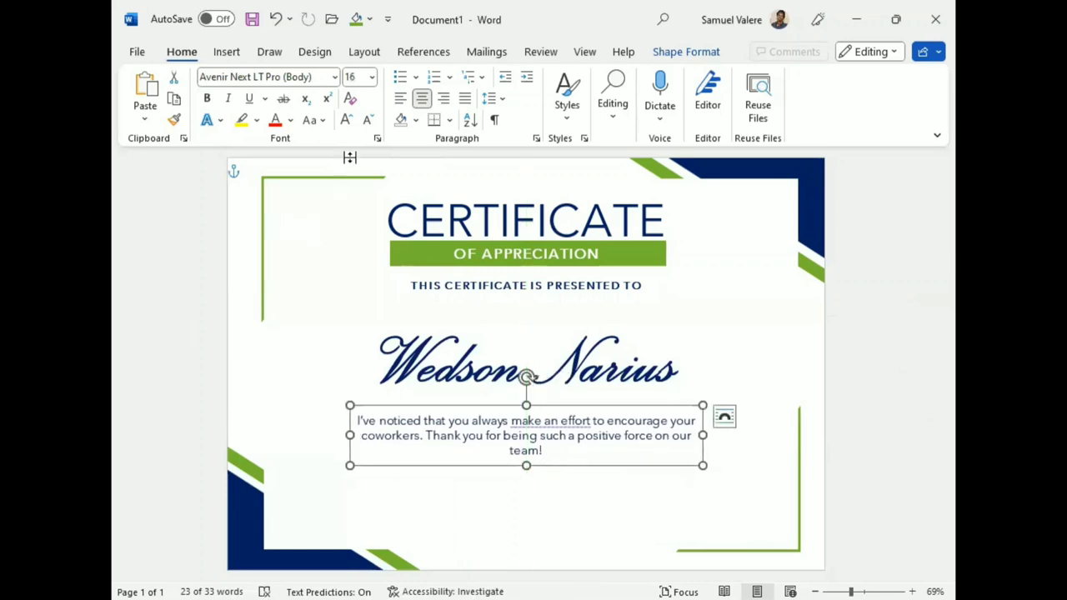
Step: Draw a small text box below the message toward the lower left
click(226, 51)
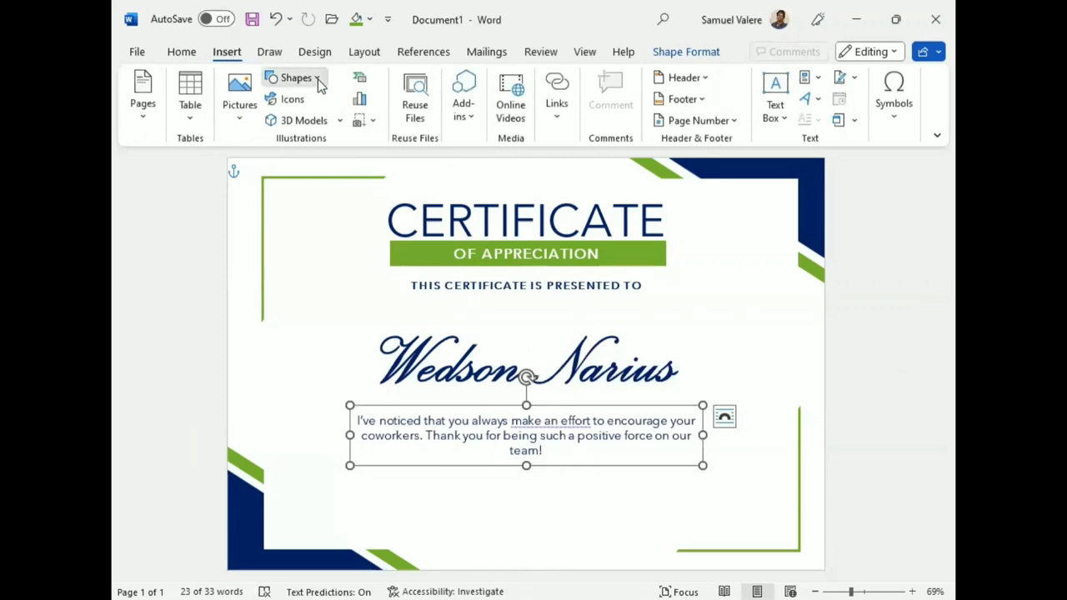
click(317, 78)
click(286, 120)
drag(371, 496, 429, 514)
text(Date)
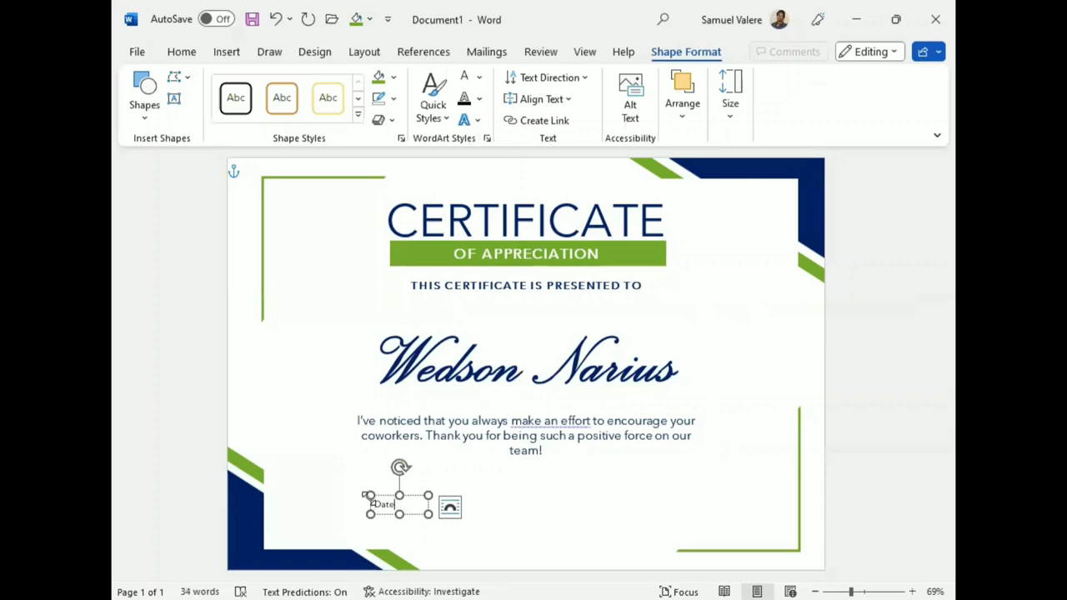
Step: Make the Date text centred, uppercase and navy, then shift the box slightly down
double_click(385, 504)
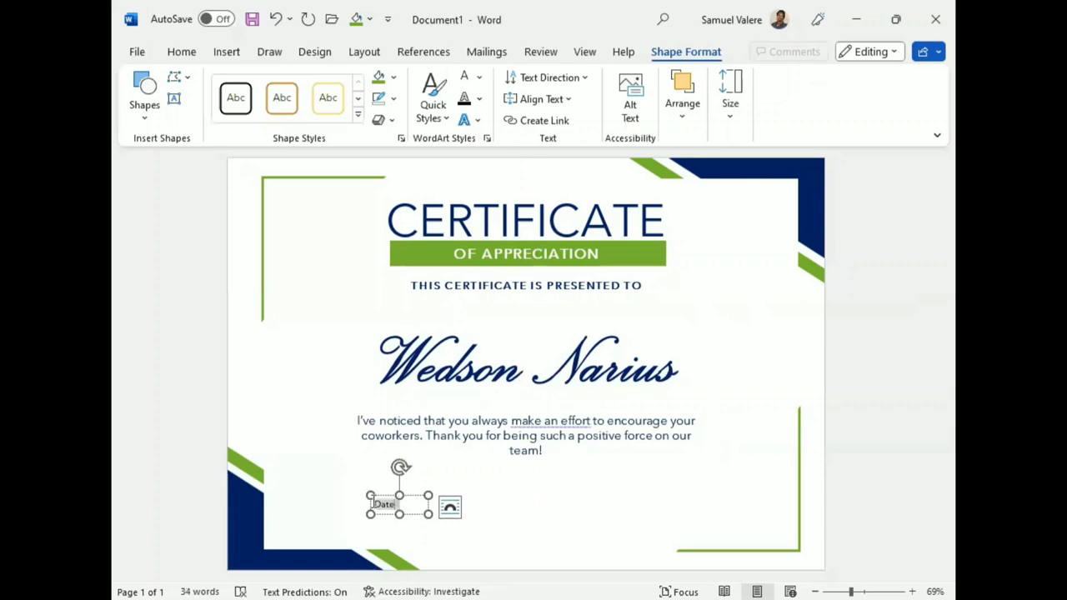
click(175, 58)
click(421, 99)
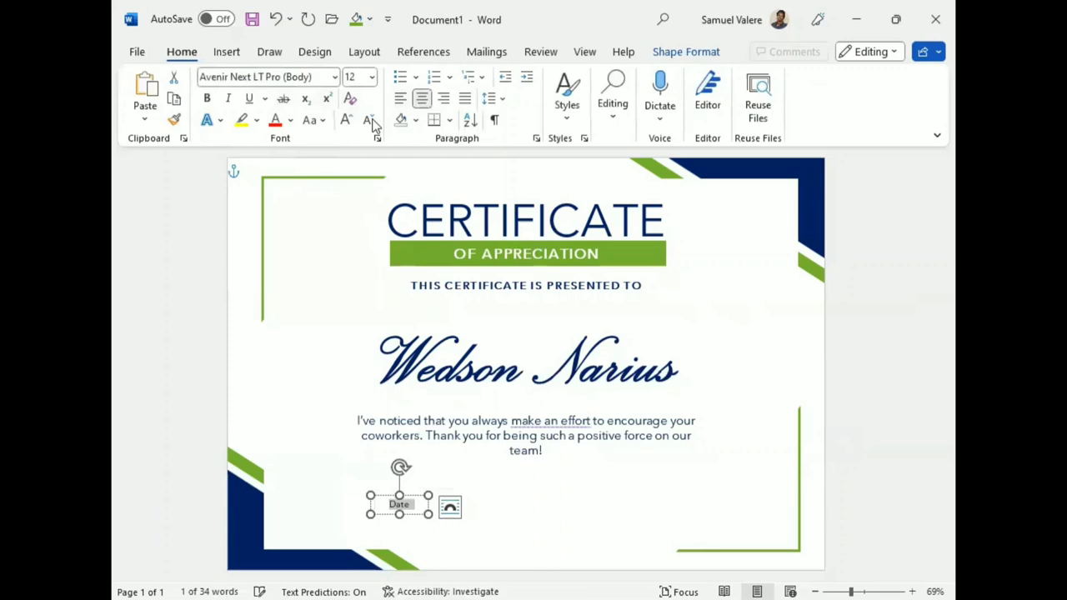
click(314, 120)
click(357, 188)
click(290, 123)
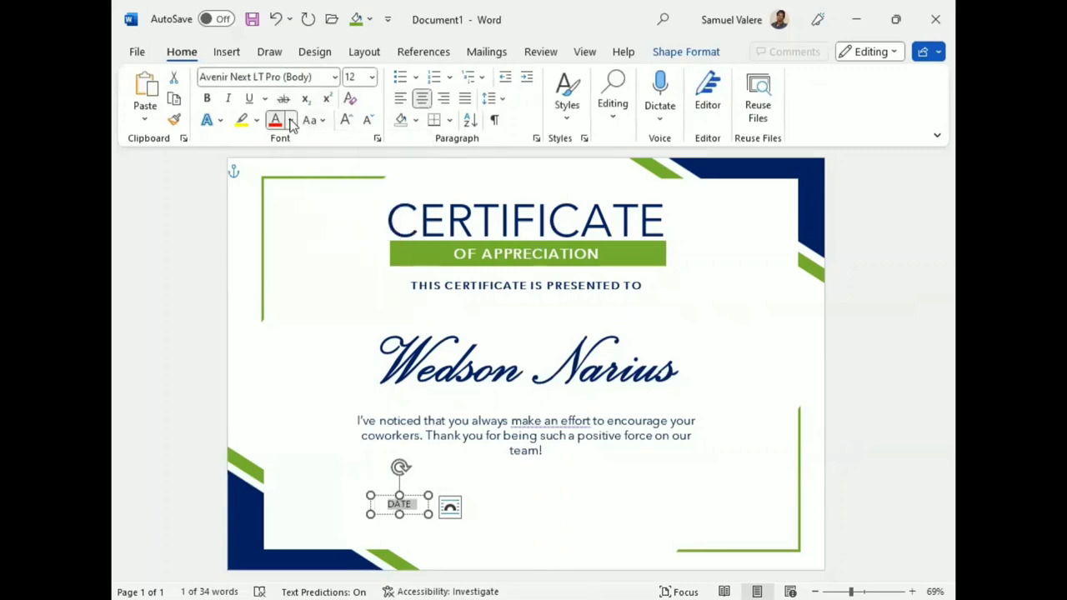
click(386, 300)
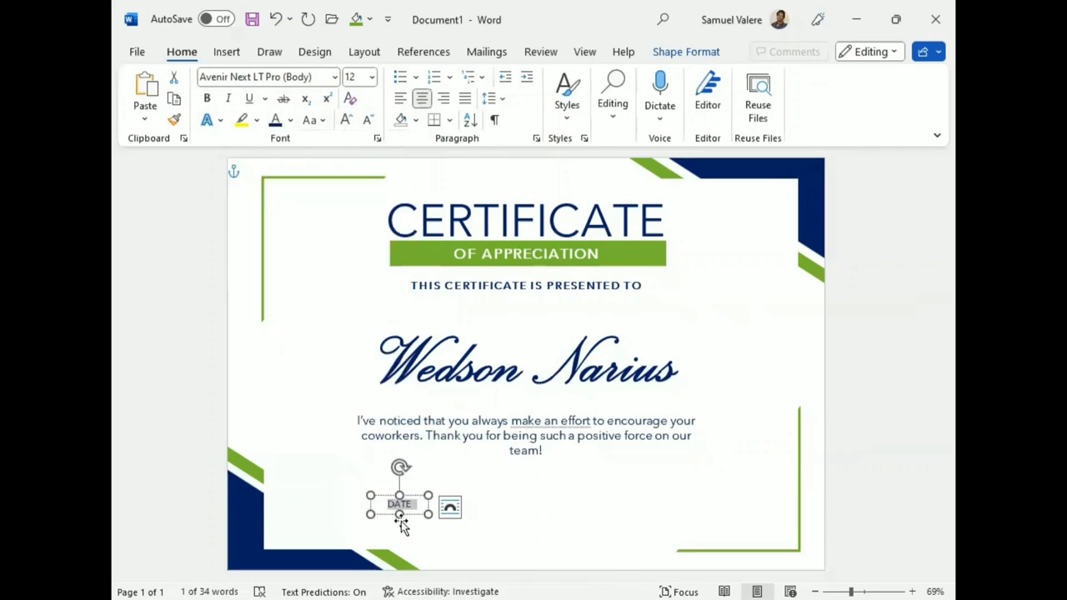
mouse_move(401, 514)
mouse_down()
mouse_move(403, 522)
mouse_move(371, 521)
mouse_move(384, 523)
mouse_up()
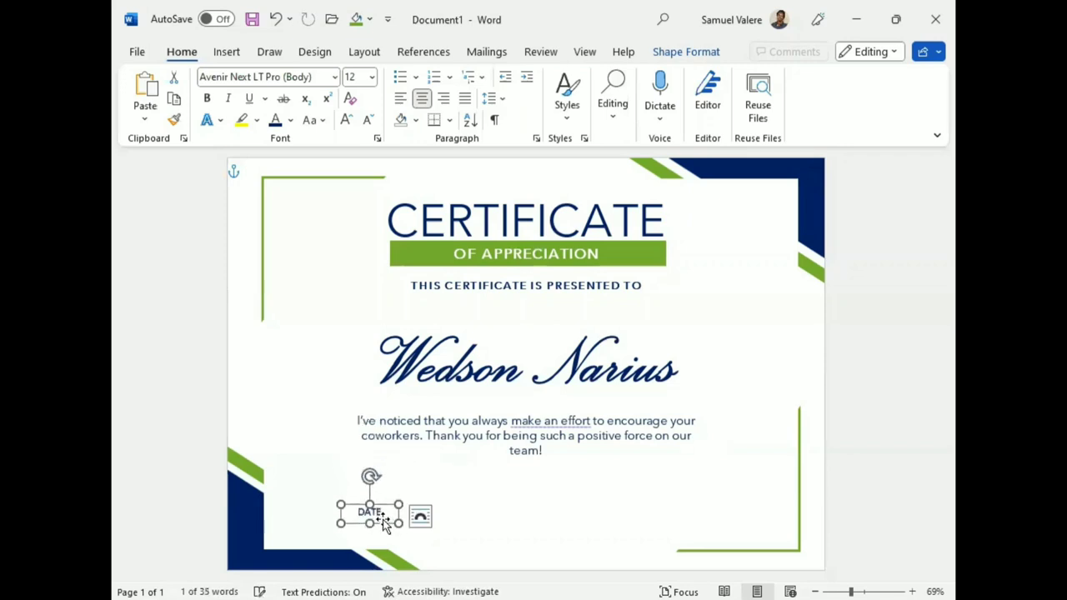
Step: Duplicate the DATE label and change the copy to SIGNATURE on a single line
key(ctrl+z)
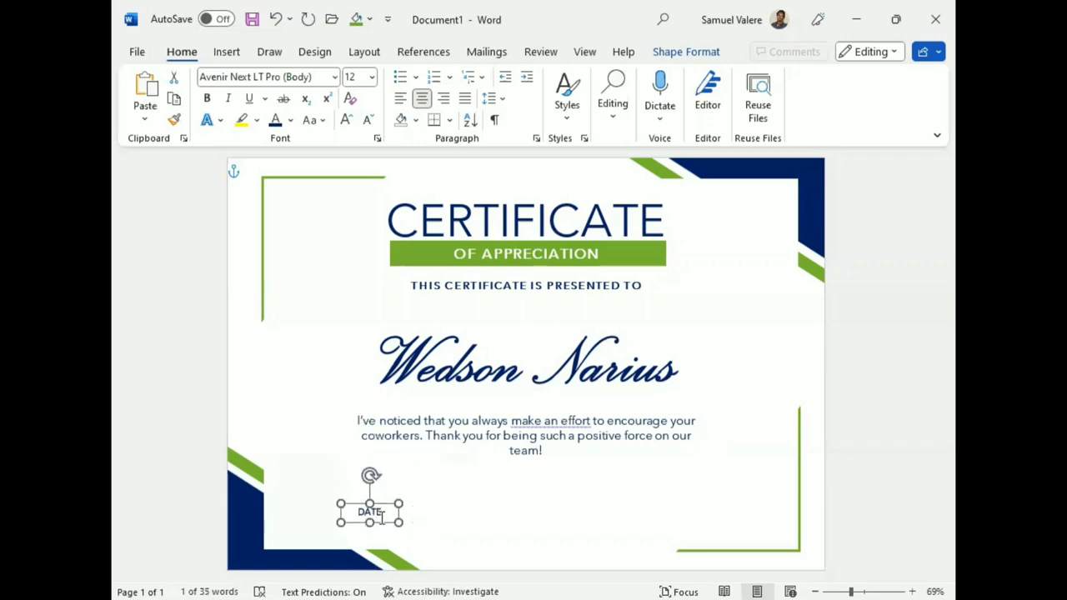
key(ctrl+c)
key(ctrl+v)
key(Right)
key(Right)
key(Right)
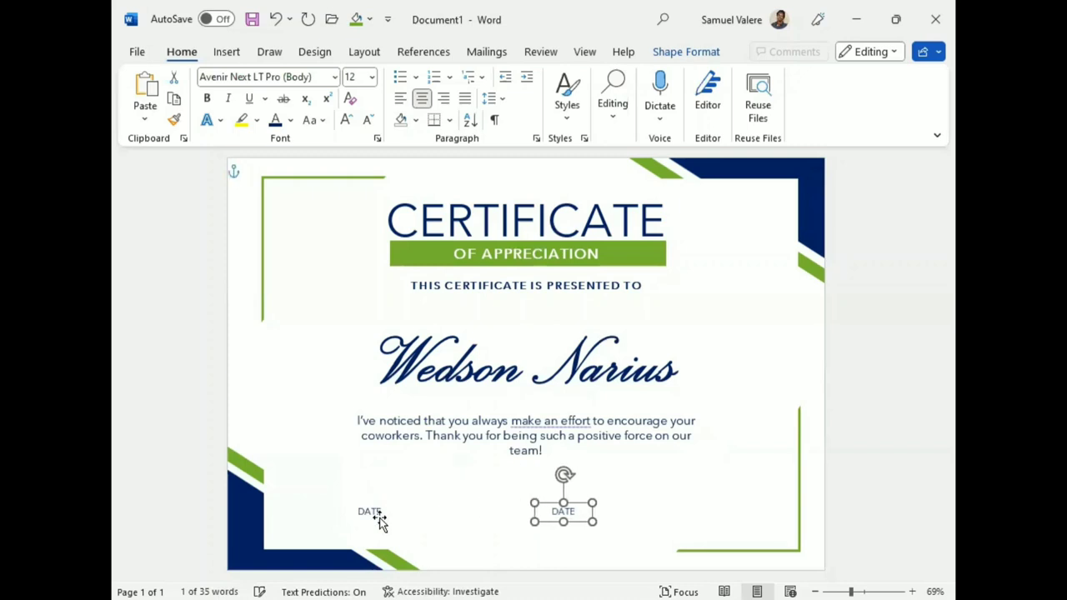
key(Right)
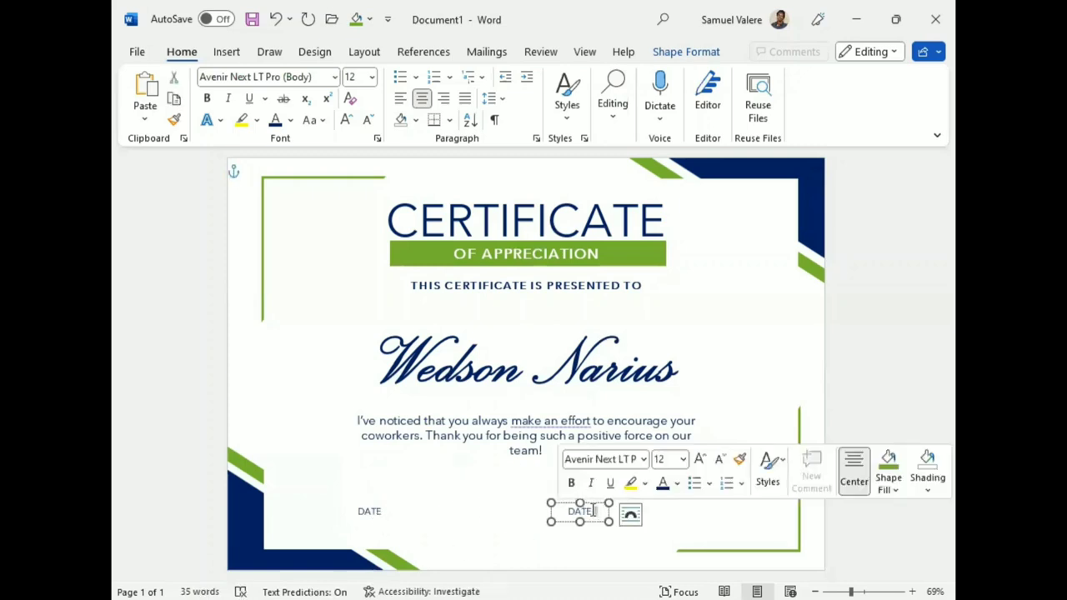
drag(594, 511, 570, 511)
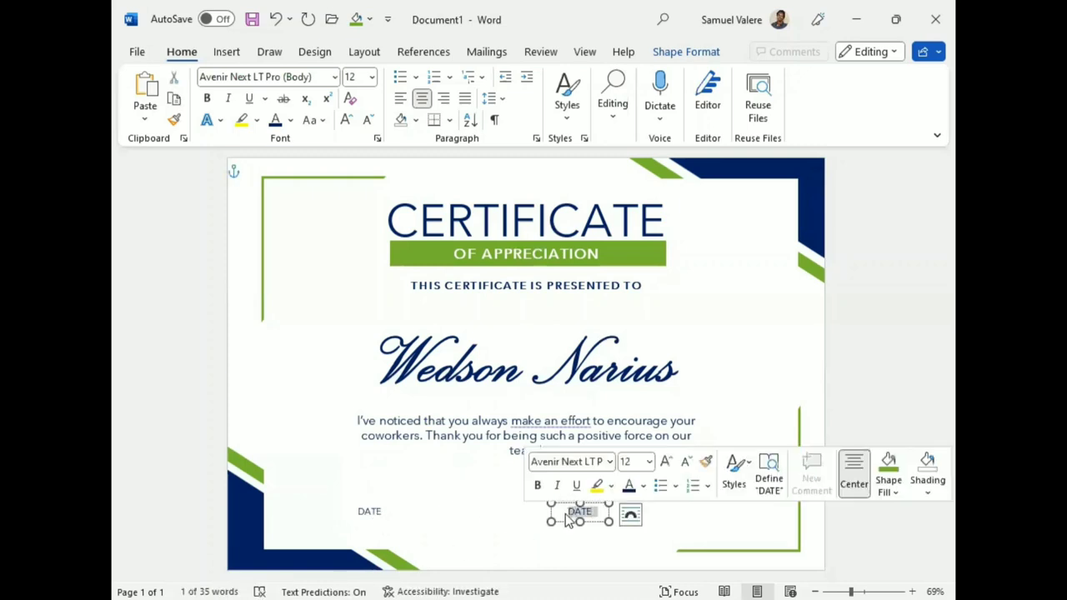
text(Sign)
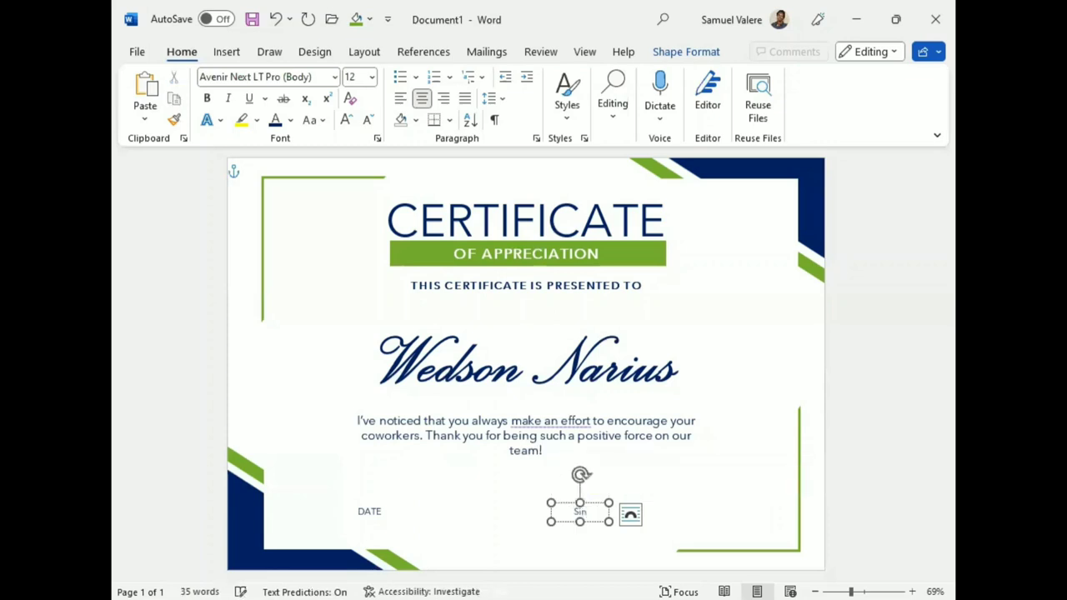
text(ature)
drag(600, 513, 557, 512)
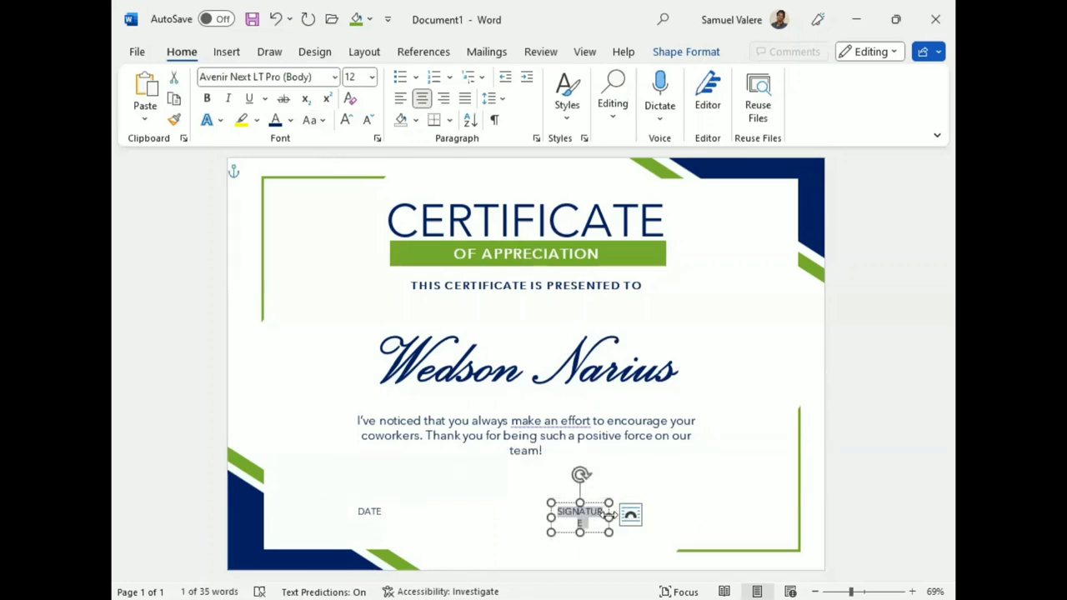
drag(609, 516, 618, 516)
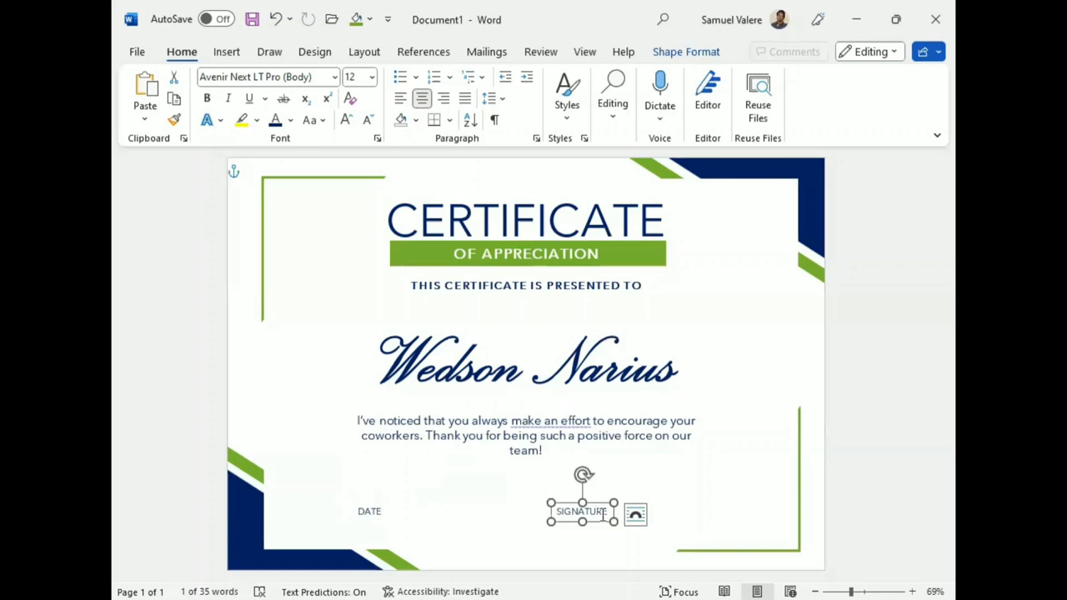
Step: Position the SIGNATURE label at the lower right, opposite DATE
key(Right)
key(Right)
key(Right)
key(Right)
key(Right)
key(Right)
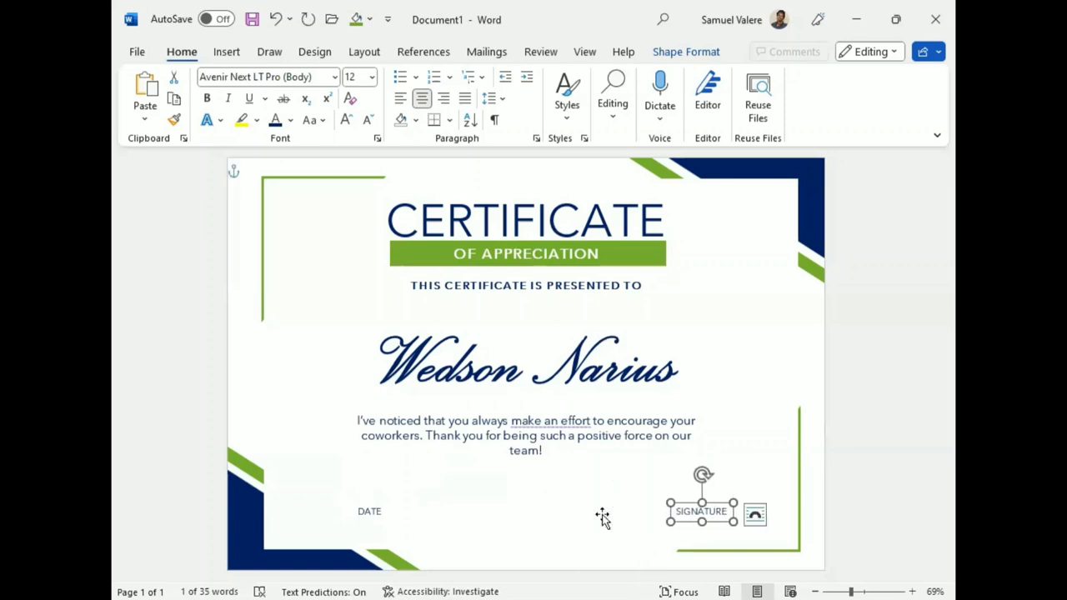
key(Left)
key(Left)
key(Left)
key(Left)
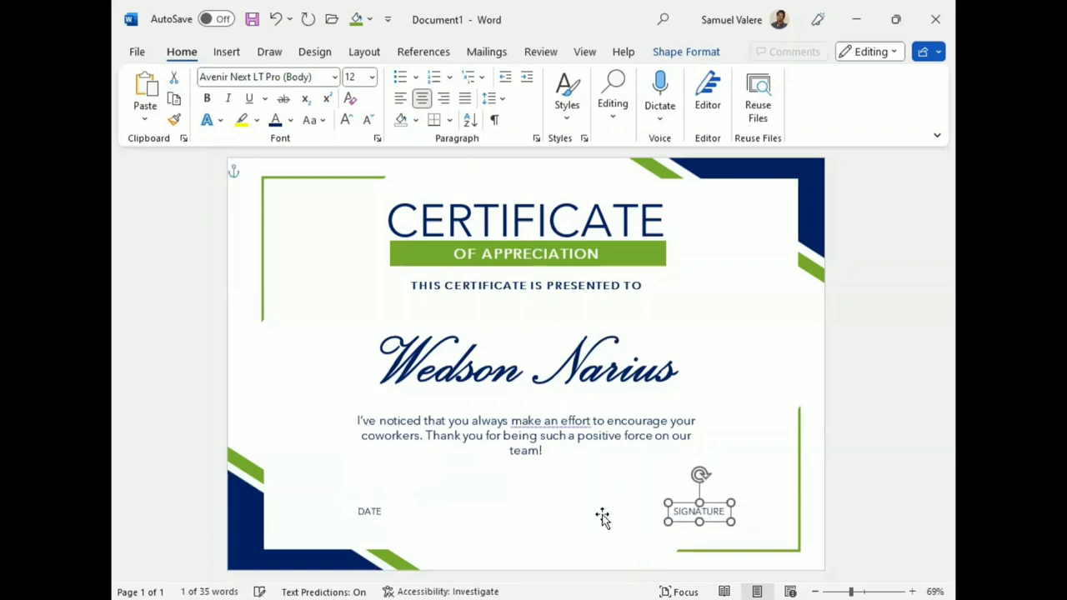
key(Left)
key(Left)
key(Left)
key(Left)
key(Left)
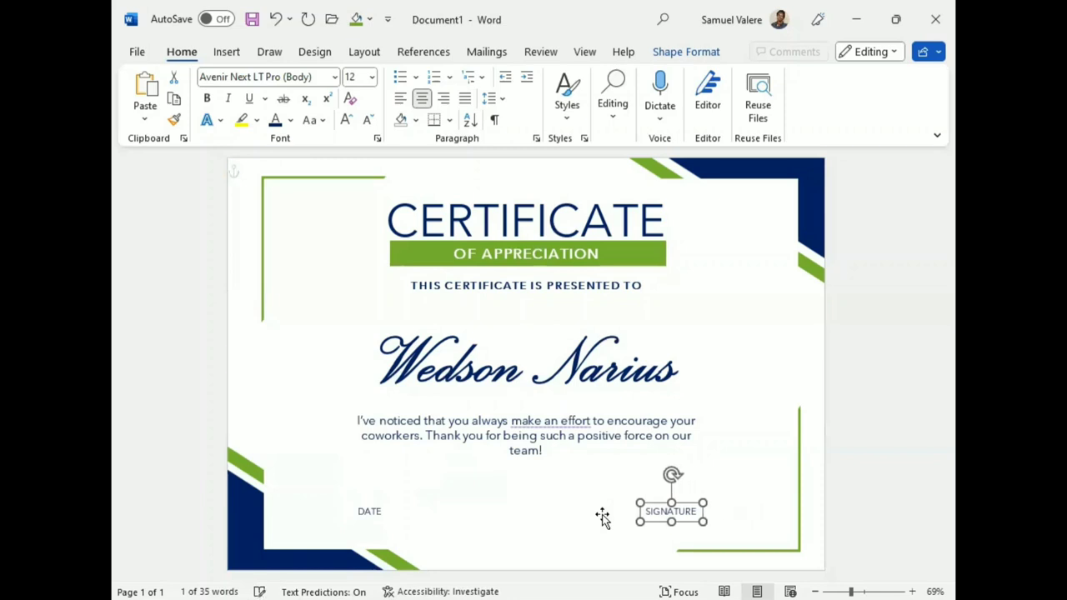
key(Left)
key(Left)
key(Left)
key(Left)
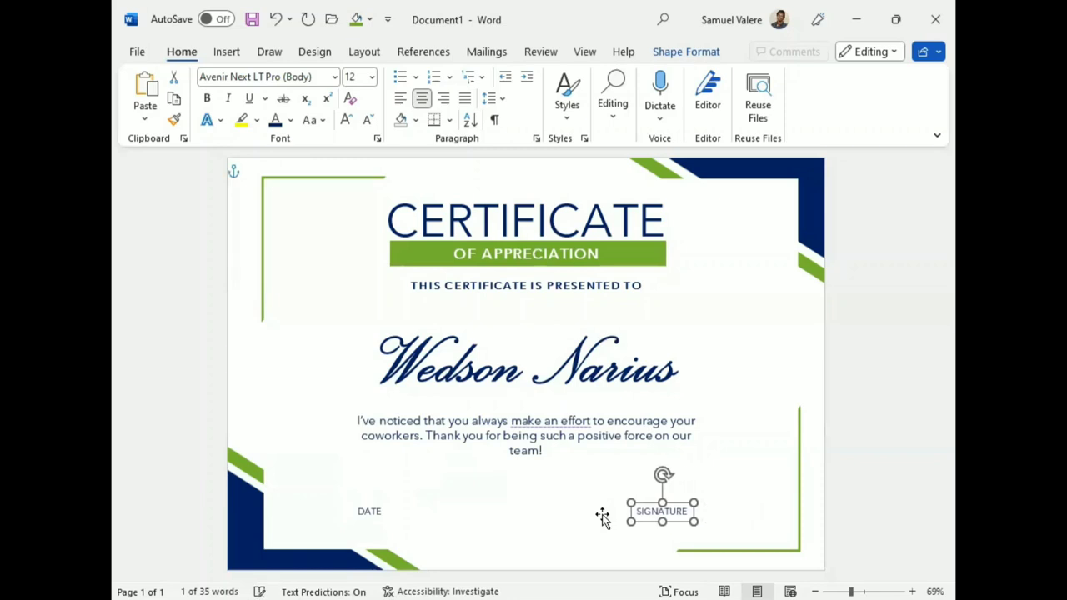
key(Right)
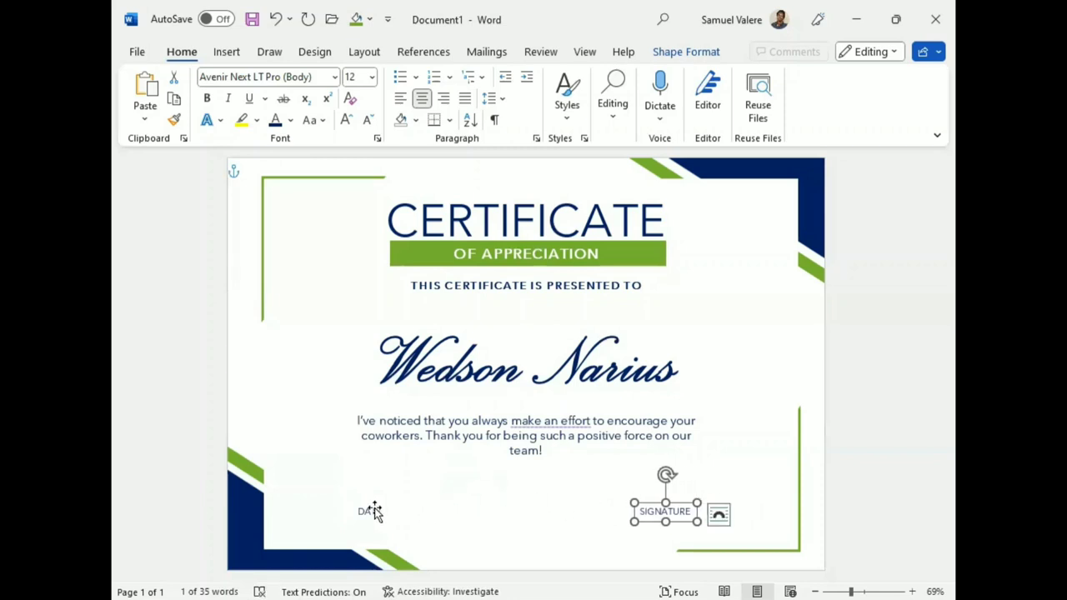
Step: Lower the DATE and SIGNATURE labels together by a small amount
shift+click(368, 511)
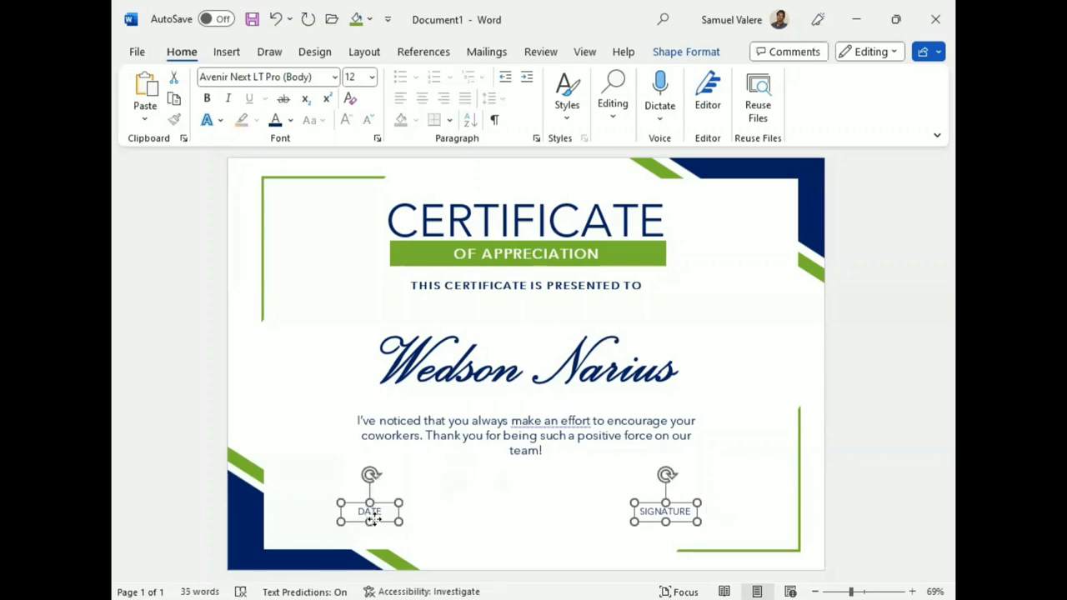
drag(369, 511, 406, 521)
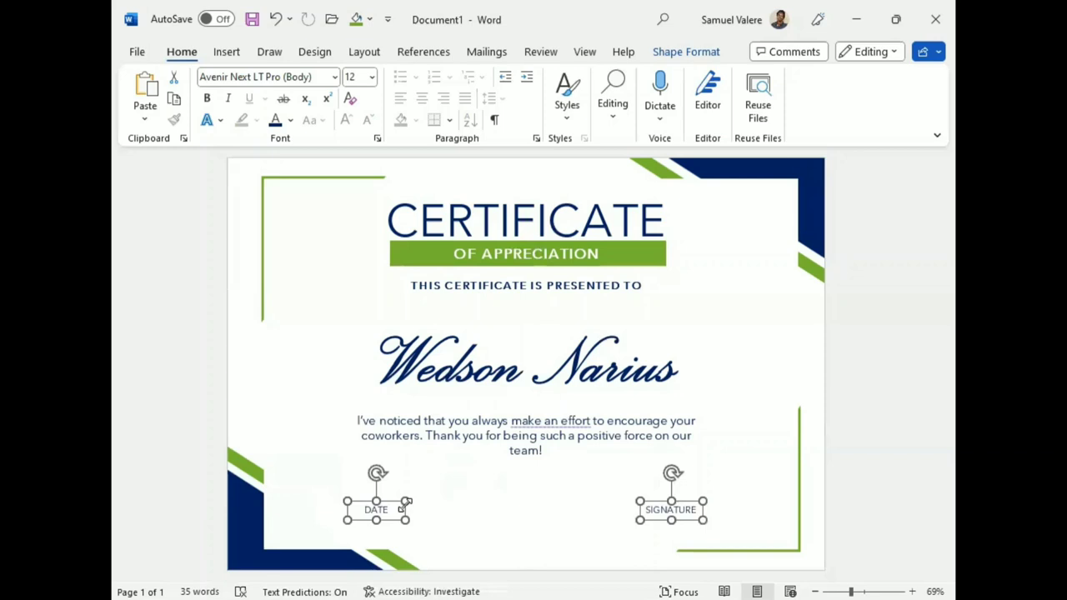
key(ctrl+z)
key(Down)
key(Down)
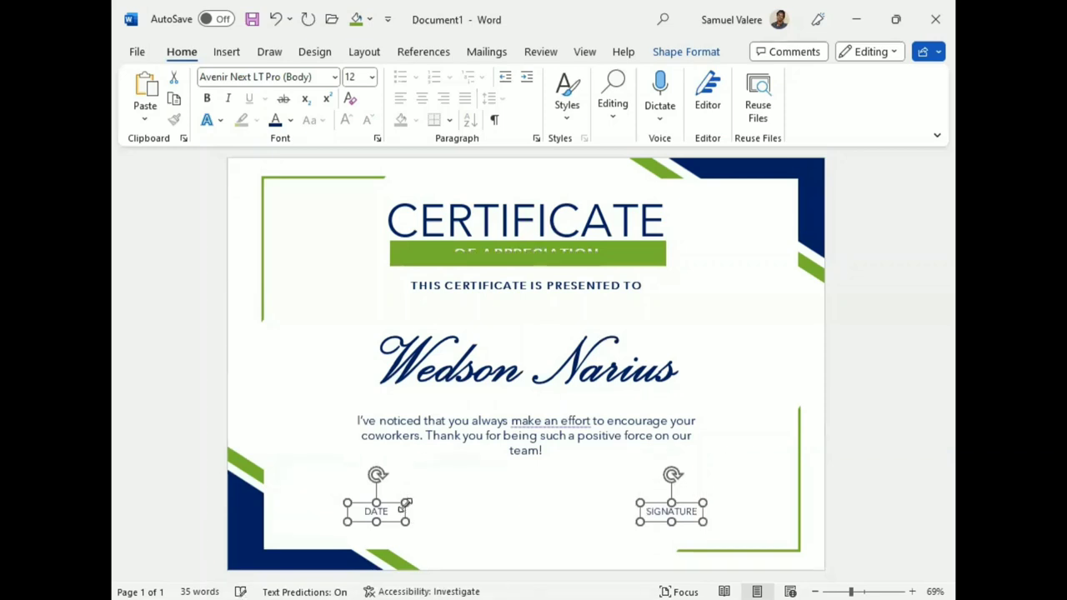
key(Down)
key(Down)
key(Down)
key(Down)
key(Down)
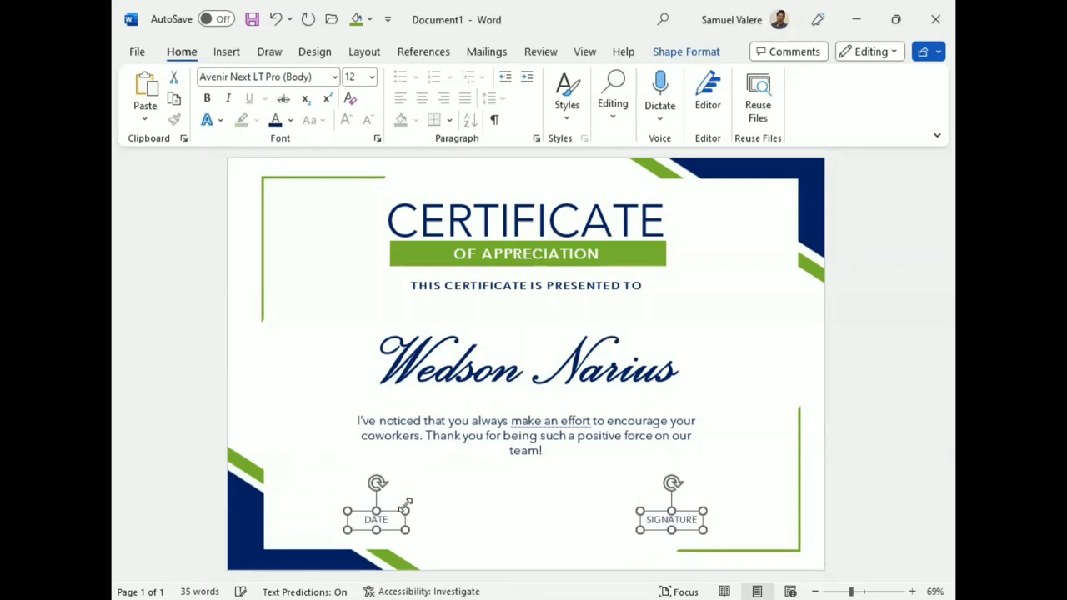
key(Up)
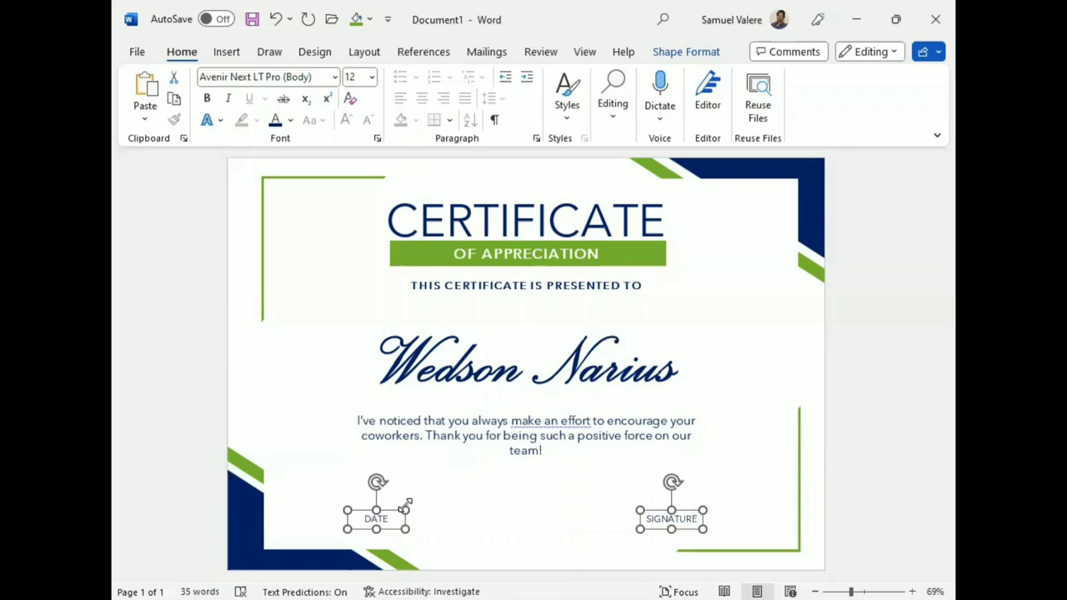
key(Down)
key(Down)
key(Down)
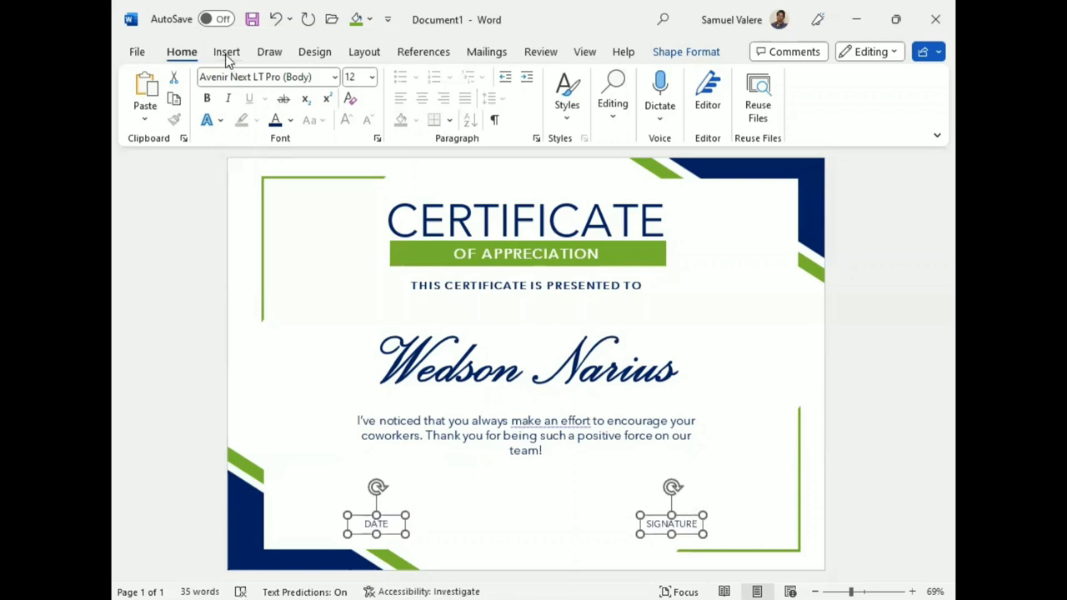
Step: Draw a short horizontal line just above the DATE label
click(227, 54)
click(300, 78)
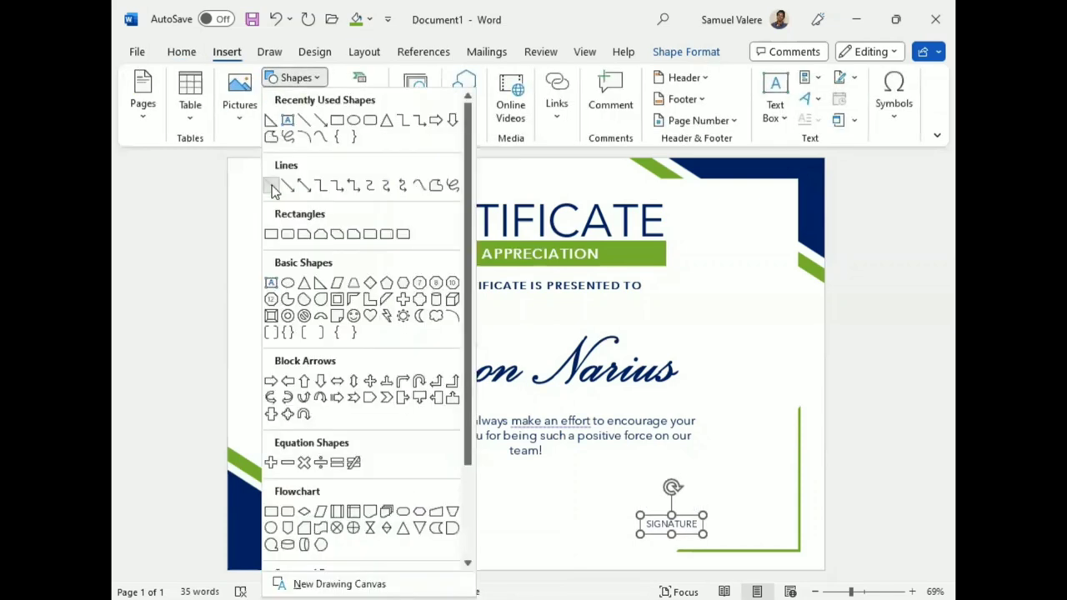
click(272, 187)
mouse_move(346, 505)
mouse_down()
mouse_move(422, 505)
mouse_move(386, 515)
mouse_move(425, 516)
mouse_move(401, 465)
mouse_move(383, 515)
mouse_up()
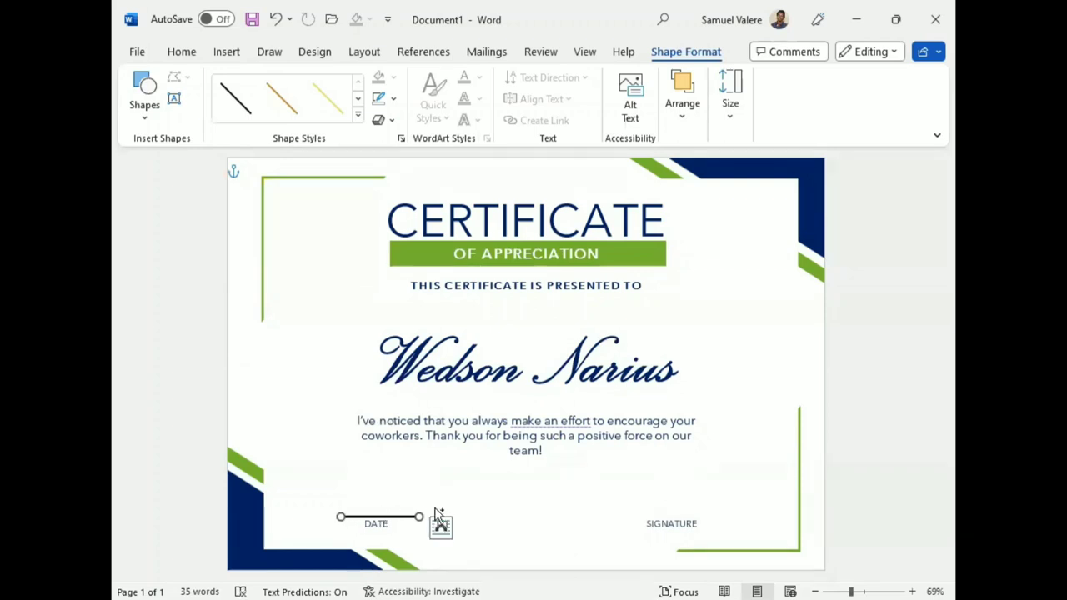
mouse_move(374, 520)
mouse_down()
mouse_move(375, 476)
mouse_move(372, 521)
mouse_up()
Step: Copy the line and place the duplicate above the SIGNATURE label
key(Right)
key(Right)
key(Right)
key(Right)
key(Right)
key(Right)
key(Up)
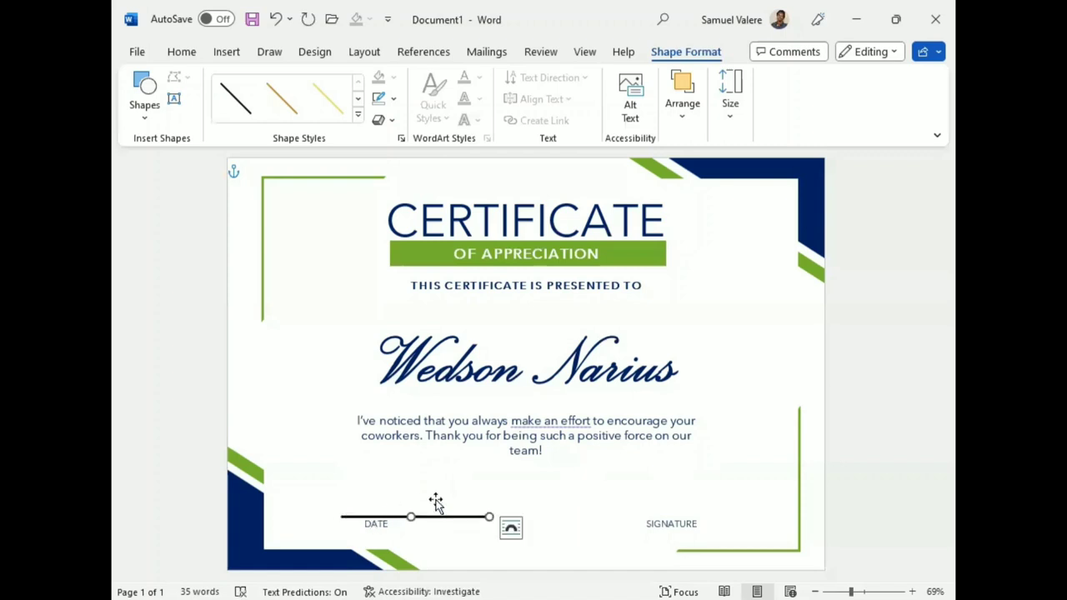
key(Right)
key(Right)
key(Right)
key(Right)
key(Right)
key(Right)
key(Right)
key(Right)
key(Right)
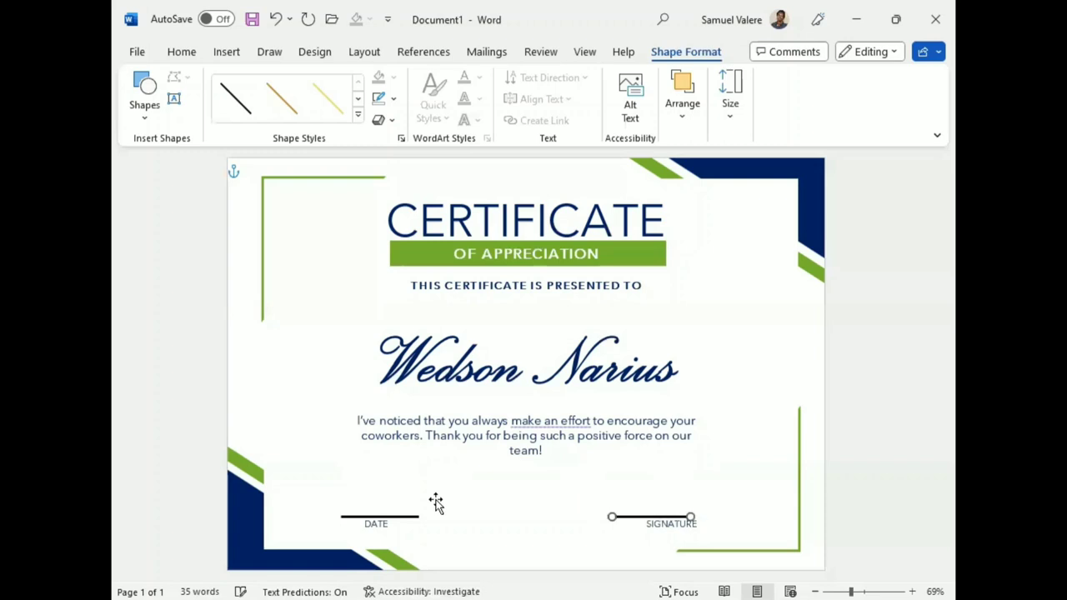
key(Right)
key(Right)
key(Right)
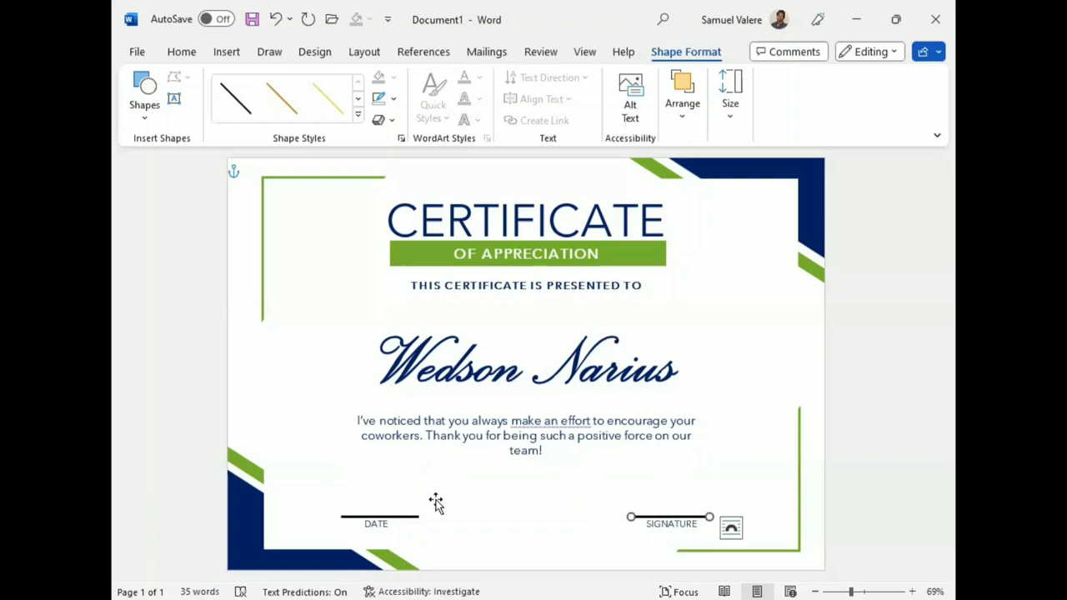
Step: Give the two signing lines above DATE and SIGNATURE a thinner outline weight
shift+click(393, 517)
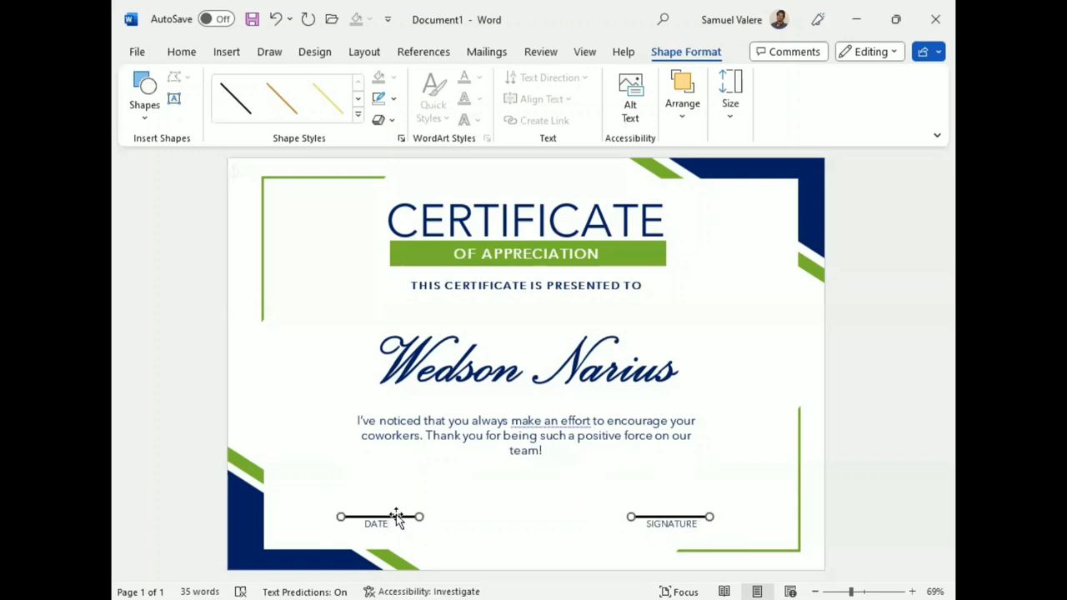
click(393, 100)
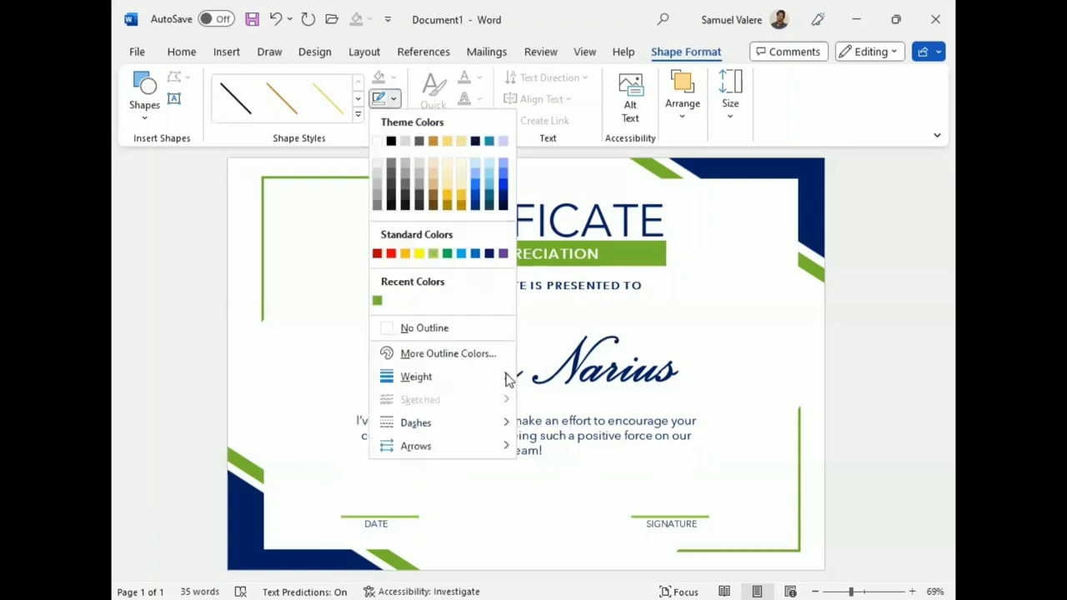
mouse_move(416, 377)
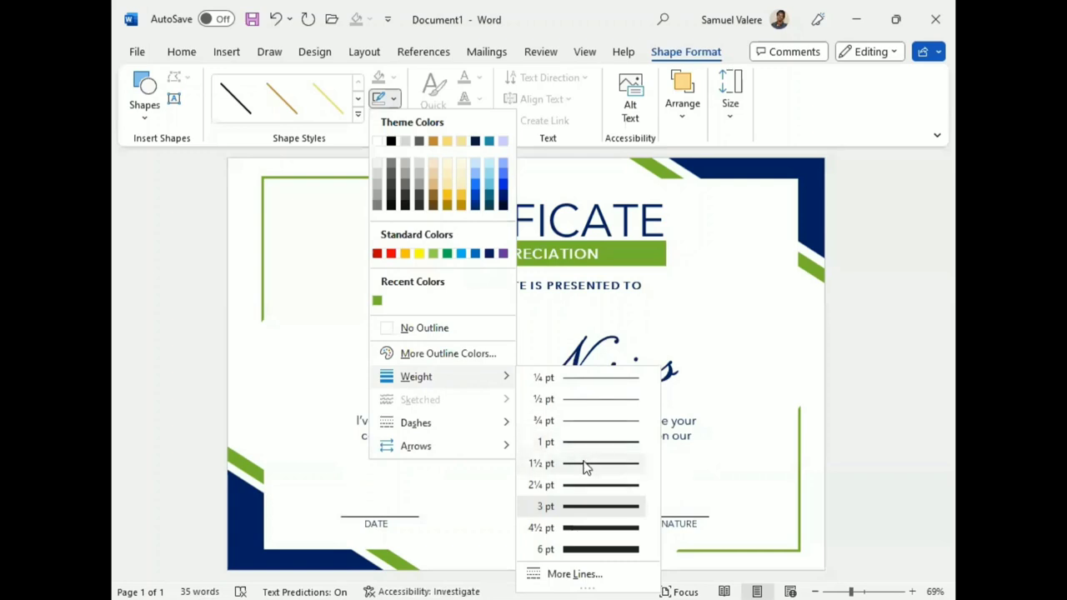
click(583, 464)
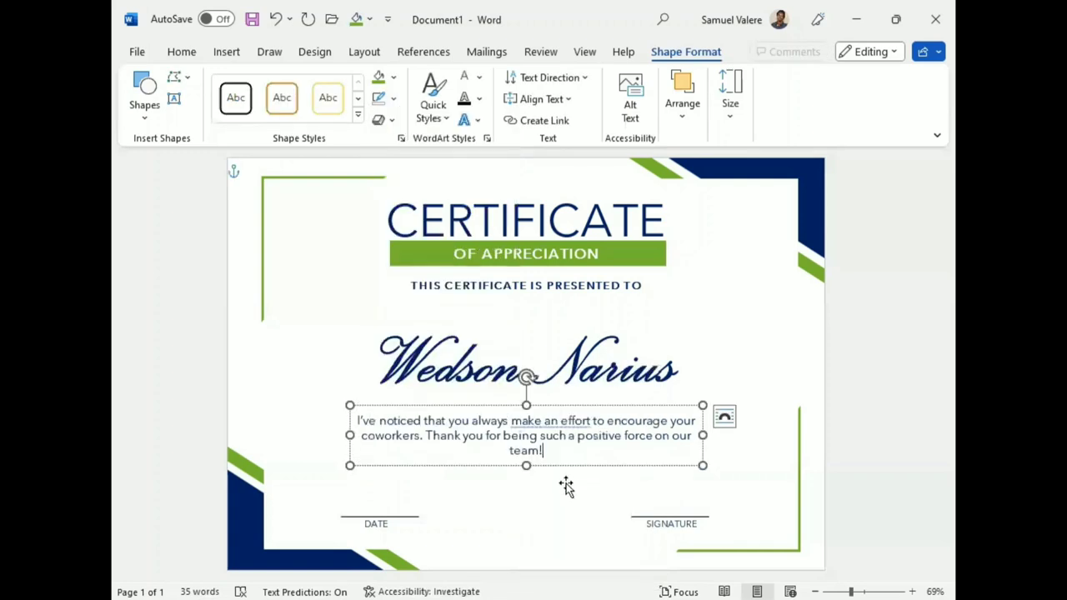
click(631, 517)
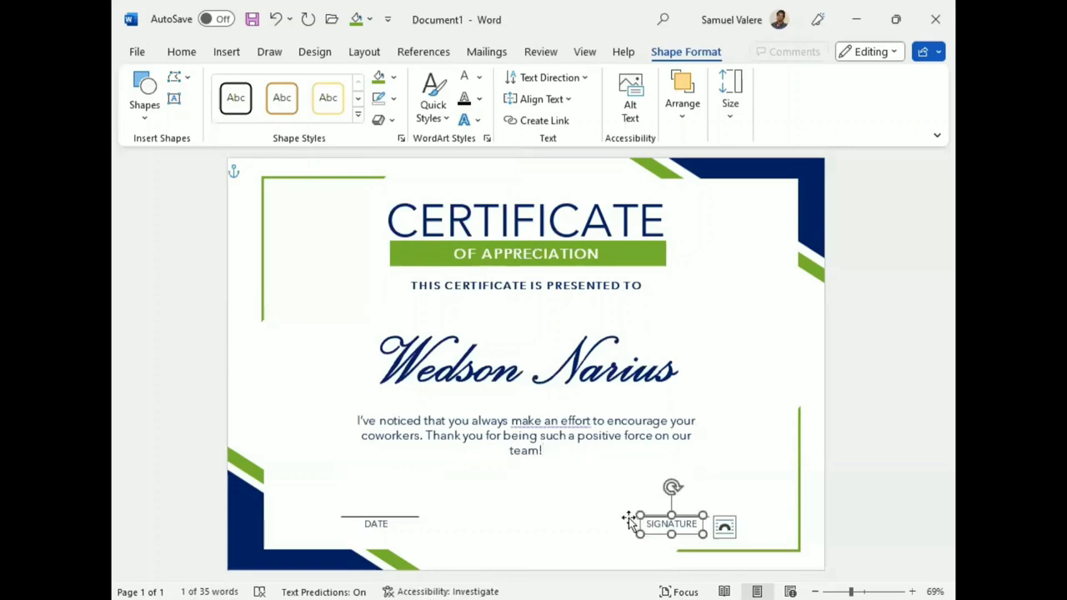